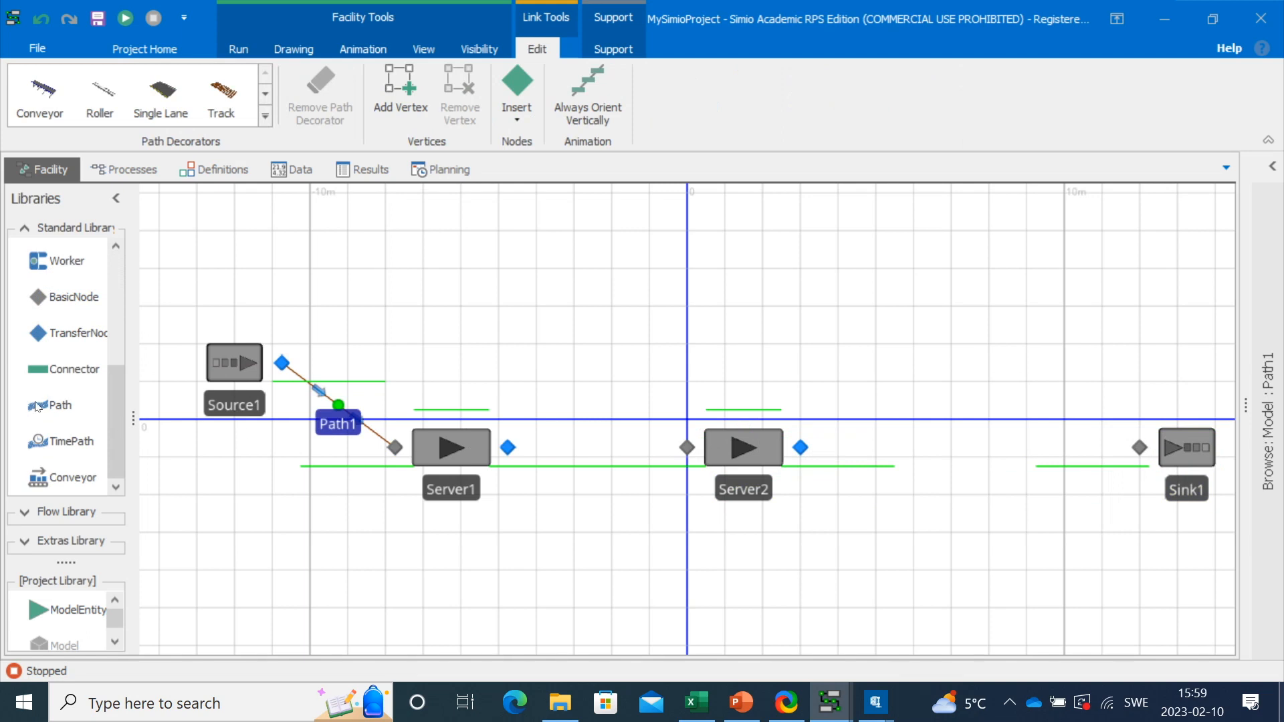
Step: Connect Server1's output node to Server2's input node with a Path
click(506, 447)
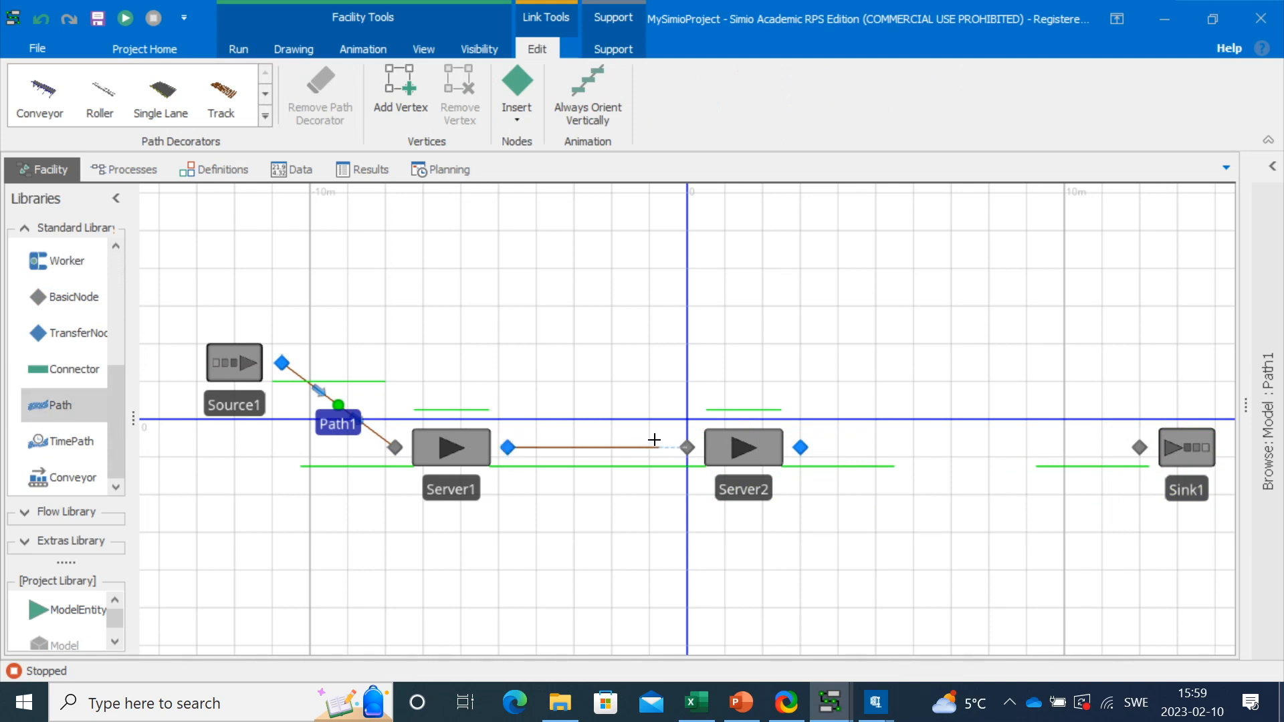
click(687, 447)
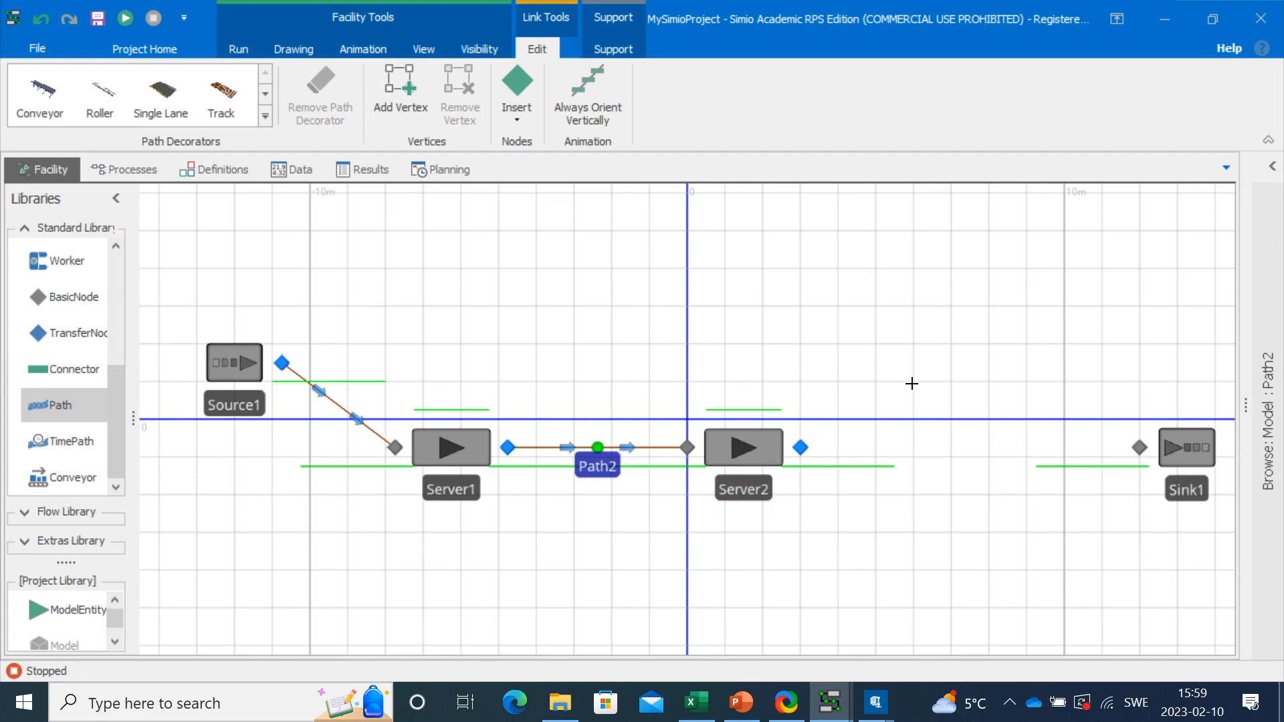
click(956, 367)
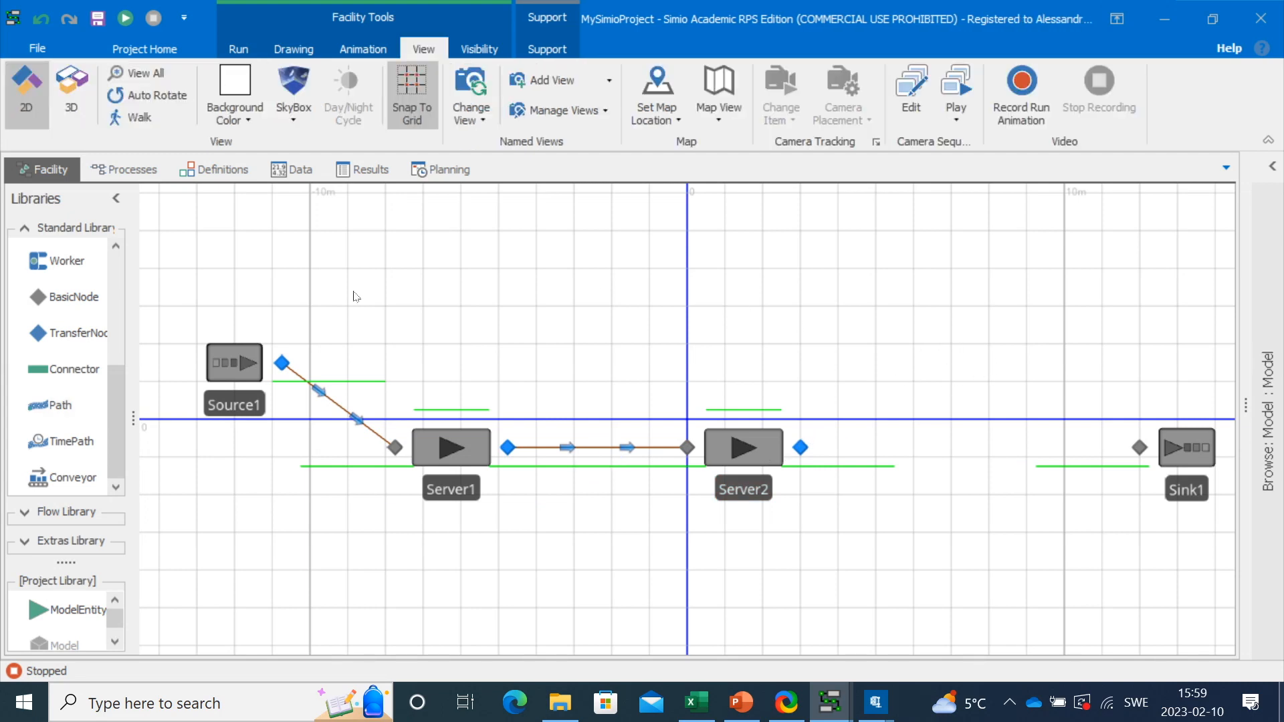
Step: Place a Rack from the Extras Library above the gap between Server2 and Sink1
click(77, 540)
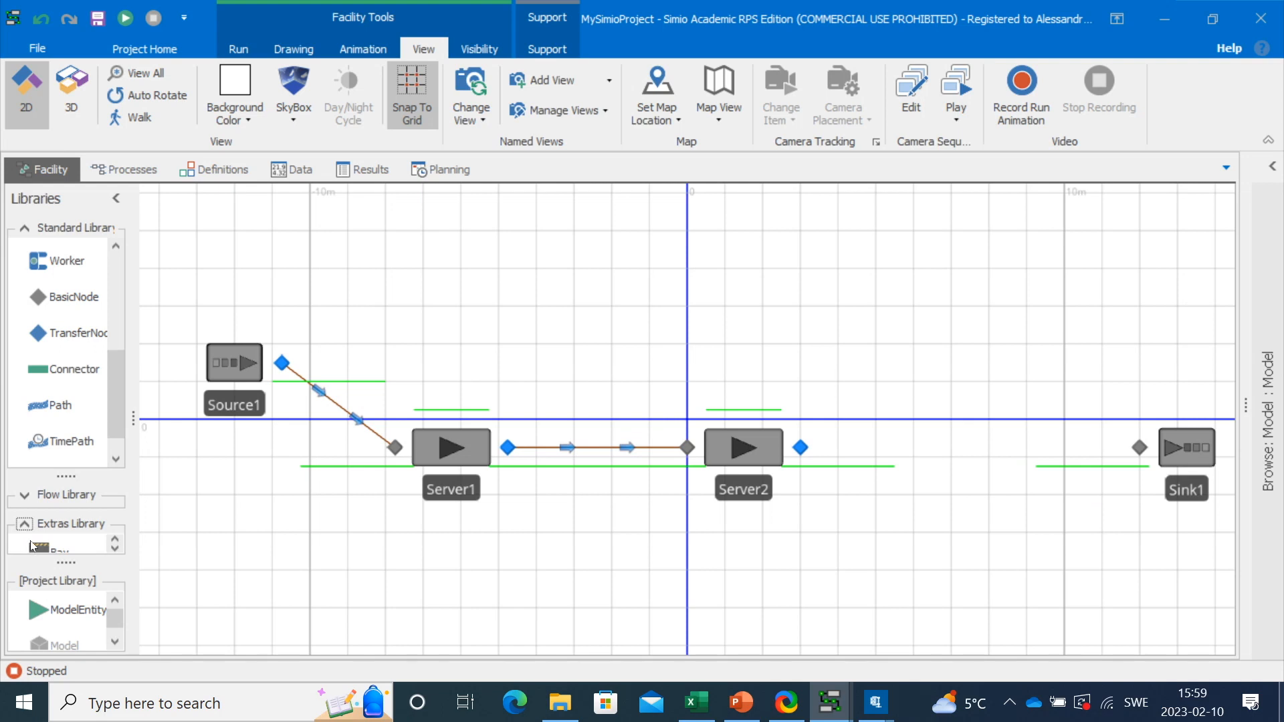
drag(69, 476, 89, 213)
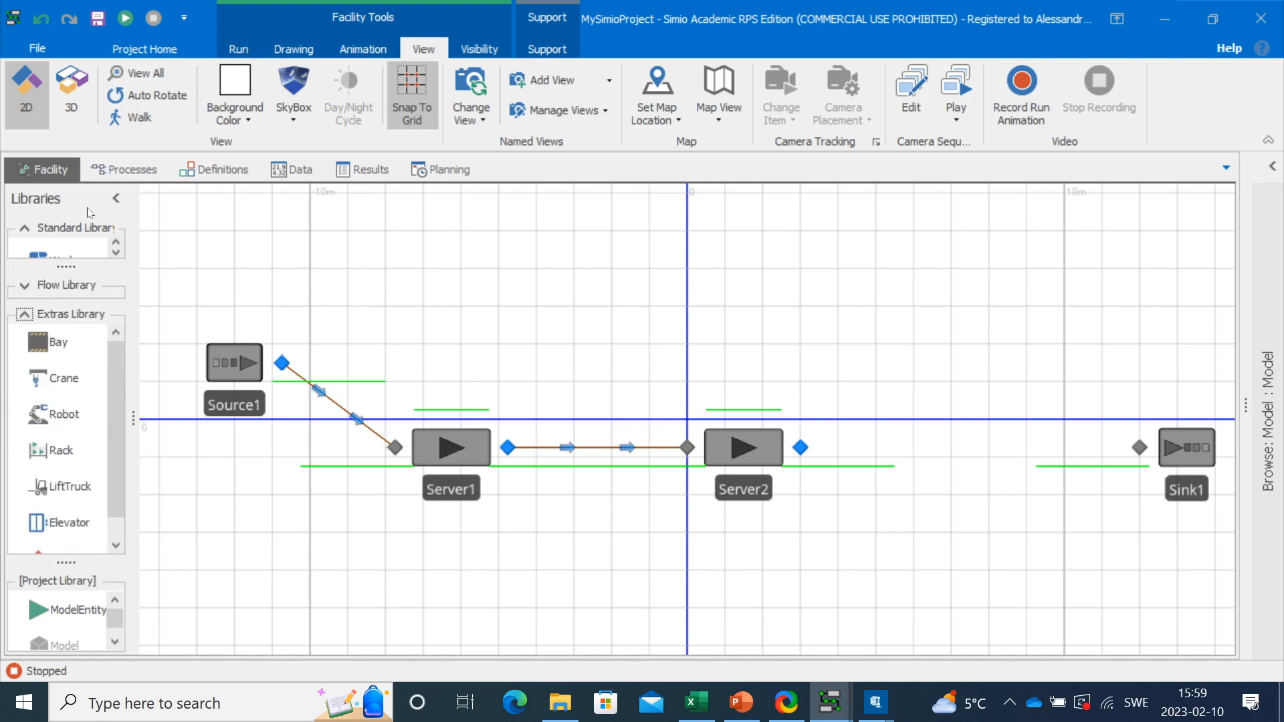
drag(52, 456, 961, 289)
click(938, 440)
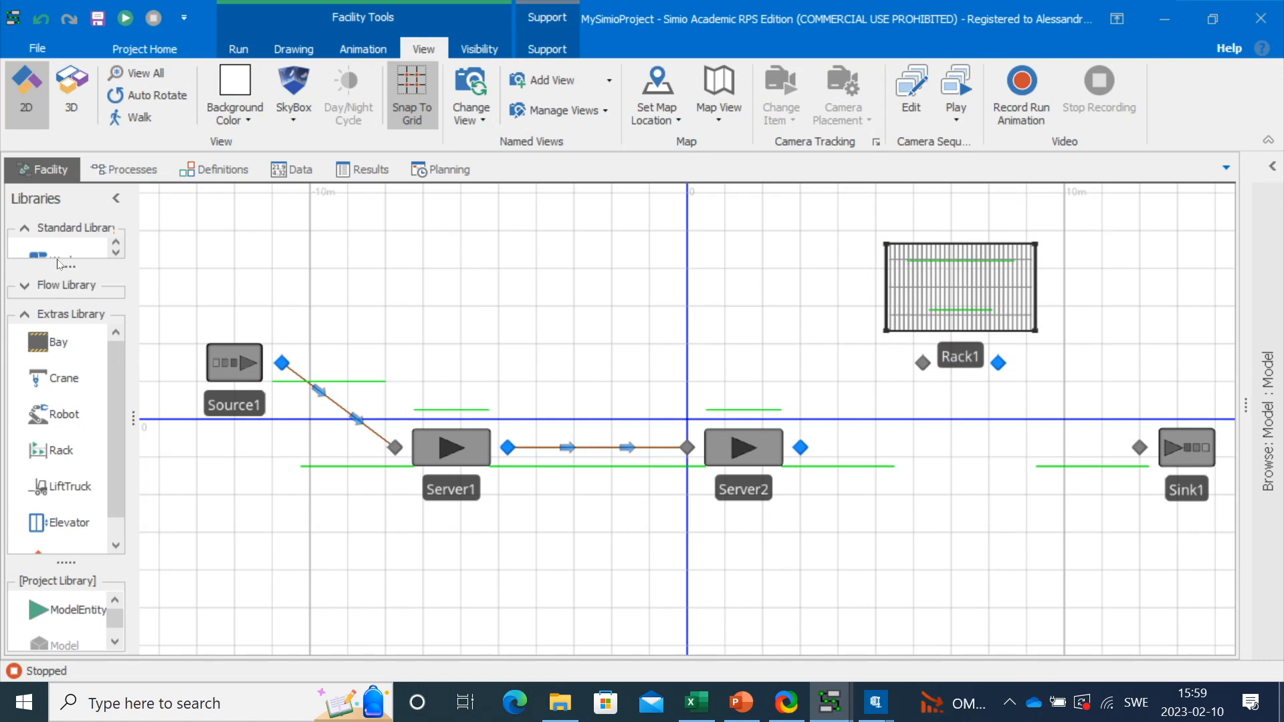
Step: Connect Server2's output node to the rack's input node with a Path
drag(59, 264, 32, 448)
click(53, 407)
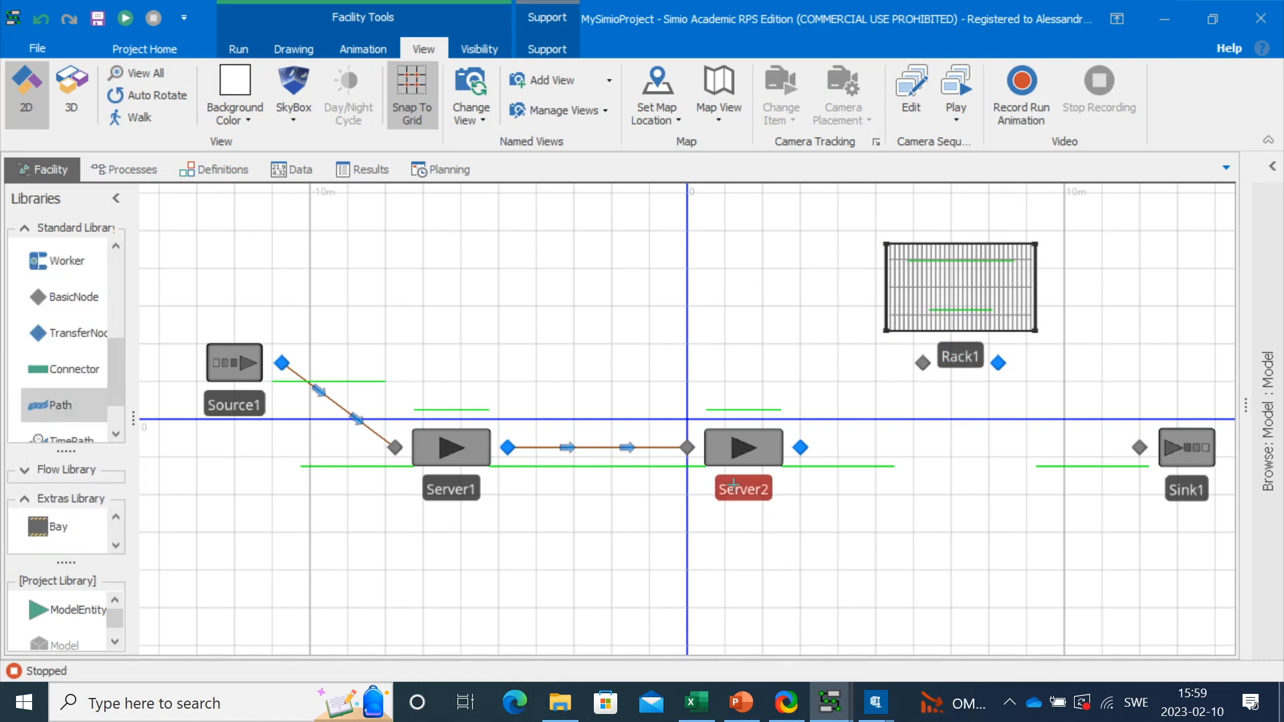
click(799, 445)
click(923, 363)
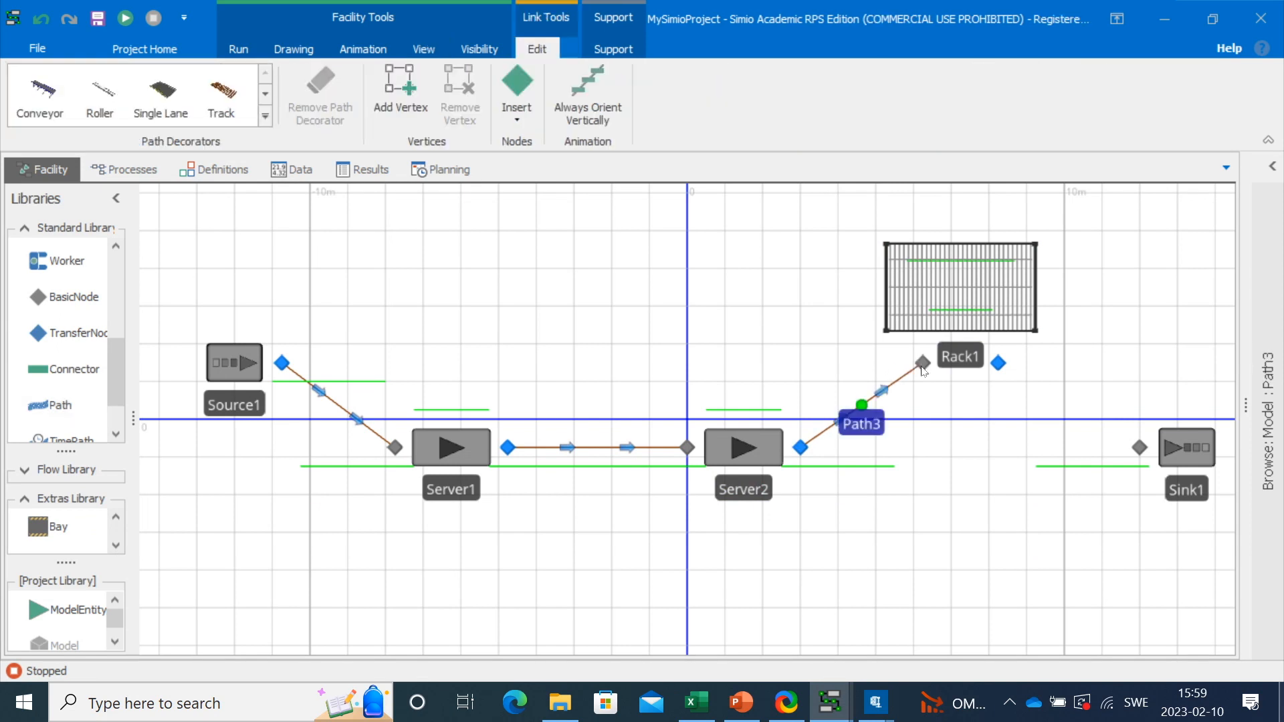
Step: Connect the rack's output node to Sink1's input node with a Path
click(57, 408)
click(997, 362)
click(1137, 444)
Step: Set Rack1's number of shelves to 4 and its shelf capacity to 5
drag(1147, 355, 851, 366)
click(672, 361)
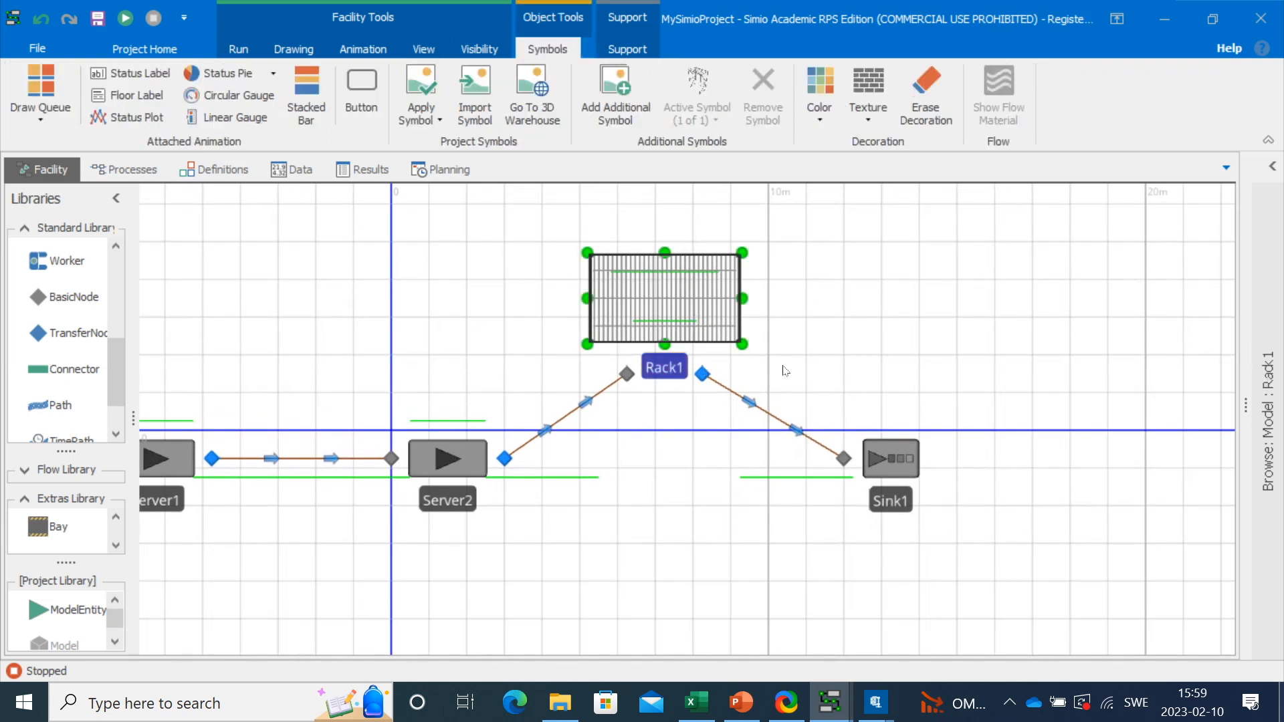
click(1272, 167)
click(1075, 372)
text(4)
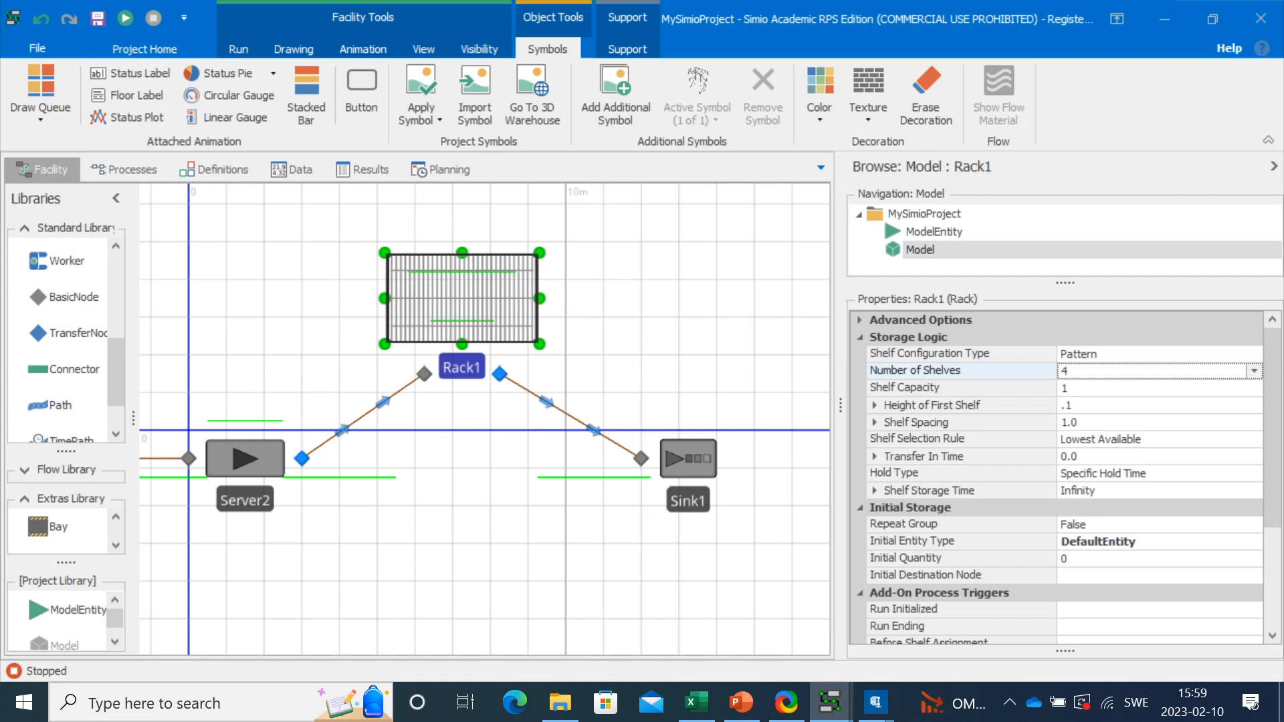
click(1078, 385)
text(5)
click(1097, 405)
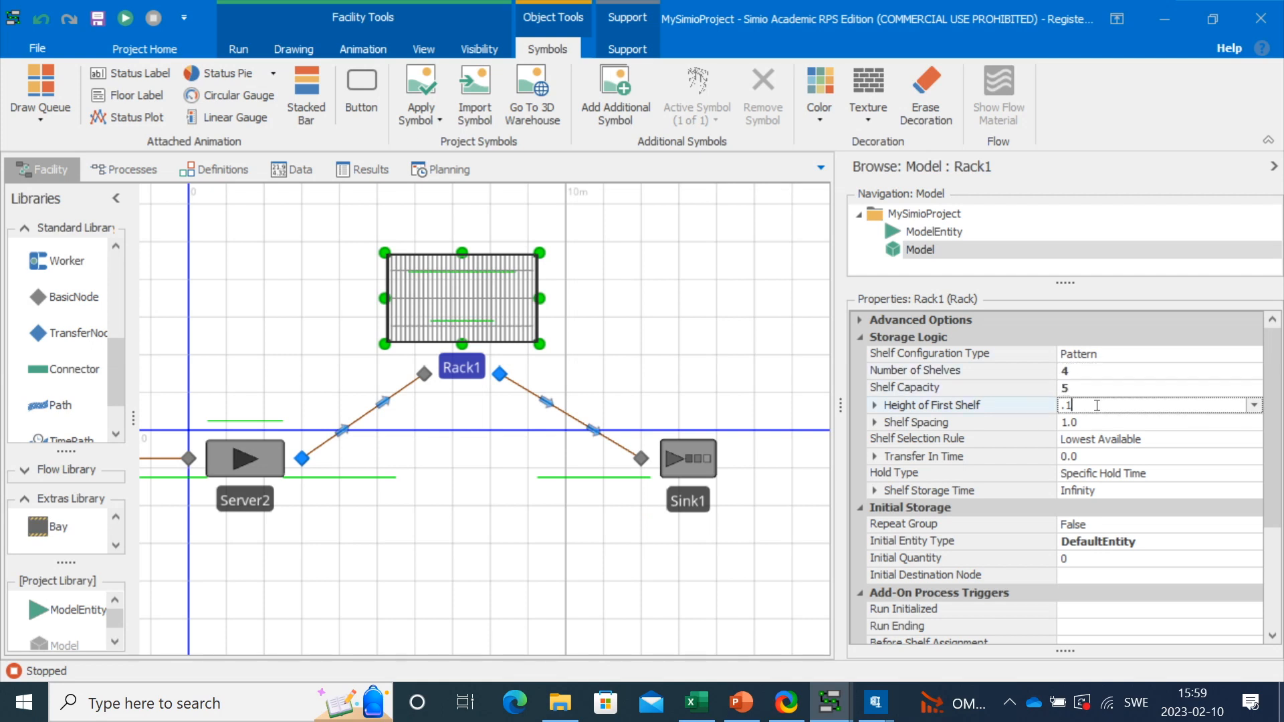
Step: Set Rack1's shelf selection rule to Most Remaining Capacity
click(1085, 441)
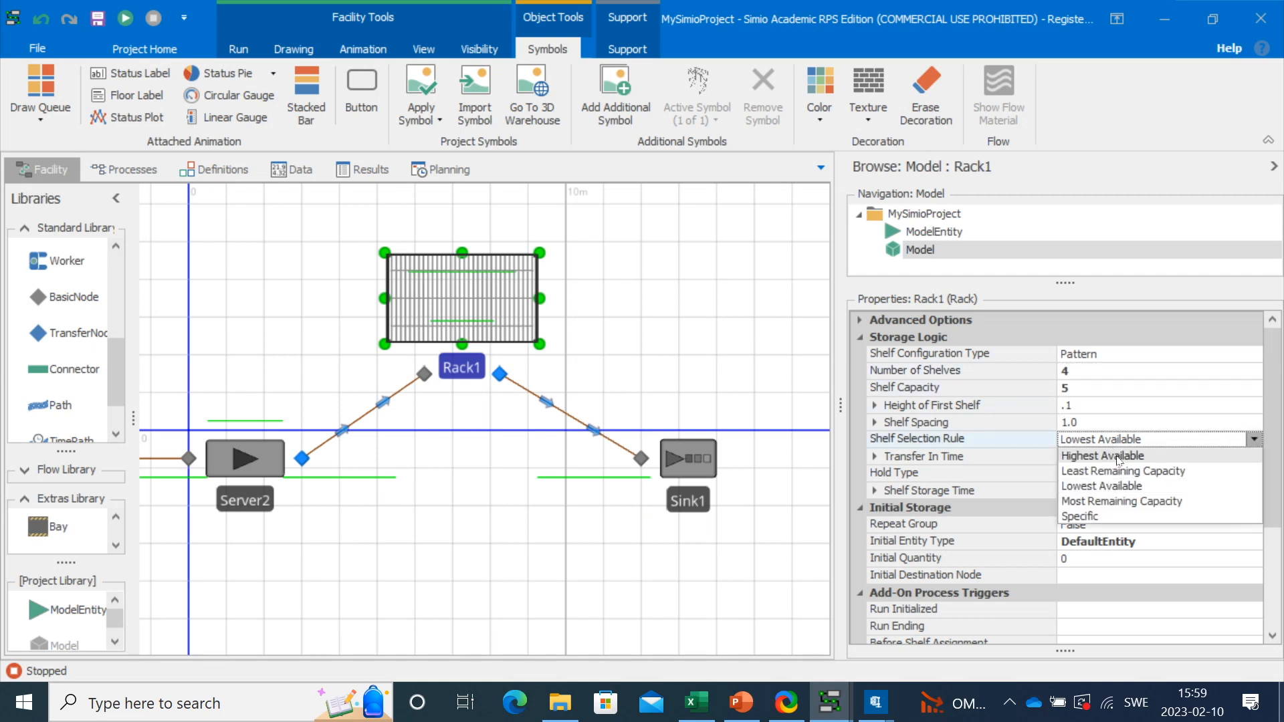
click(1126, 501)
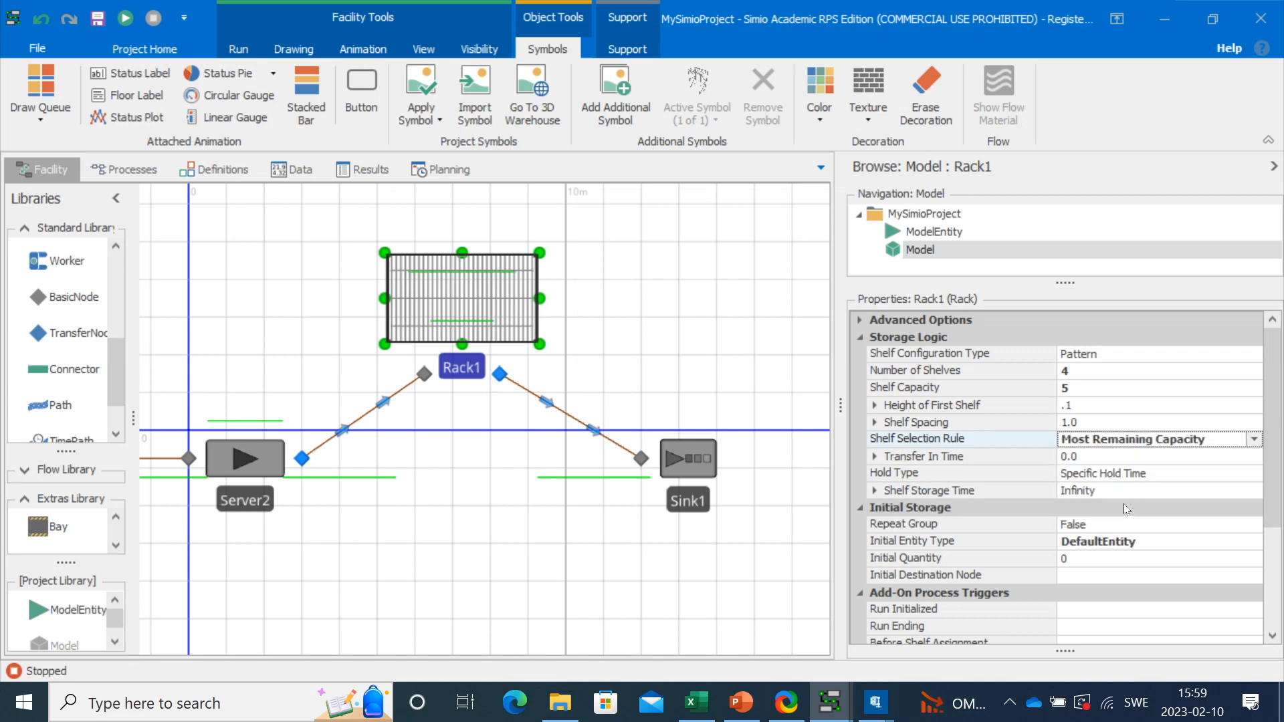
click(771, 387)
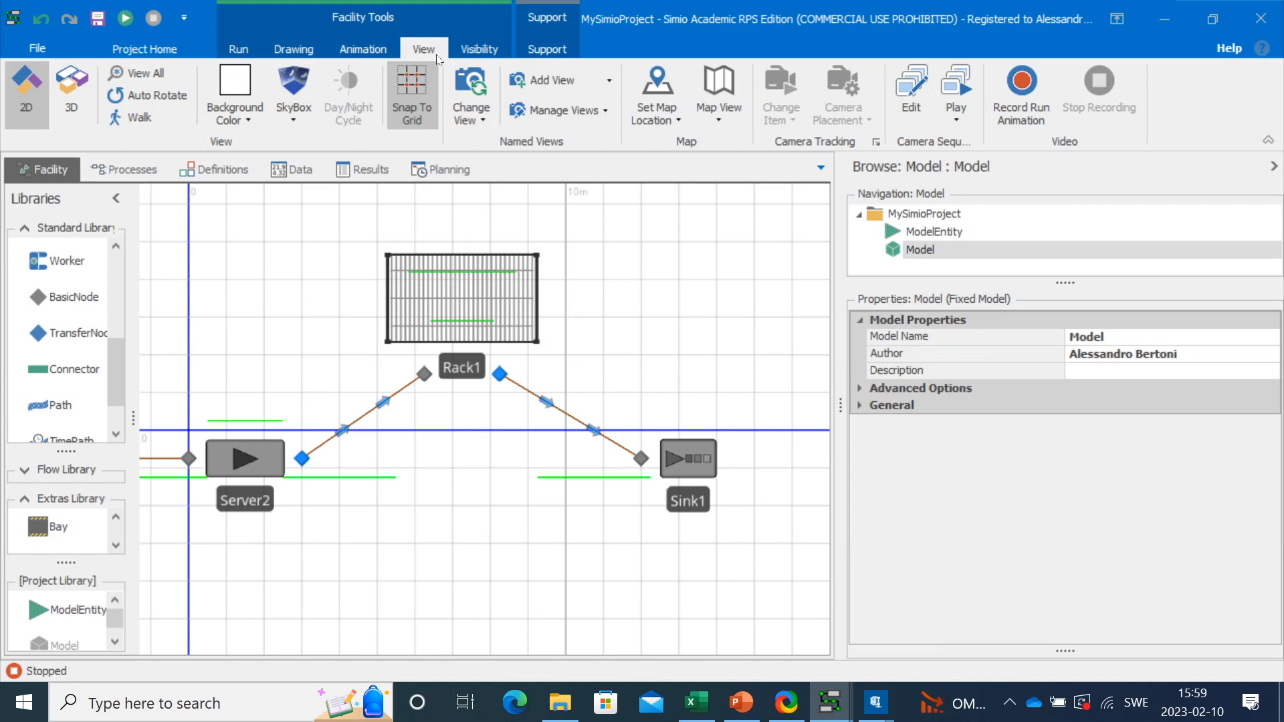
Step: Run the model briefly in 3D to watch the rack, stop the run and return to 2D
click(72, 90)
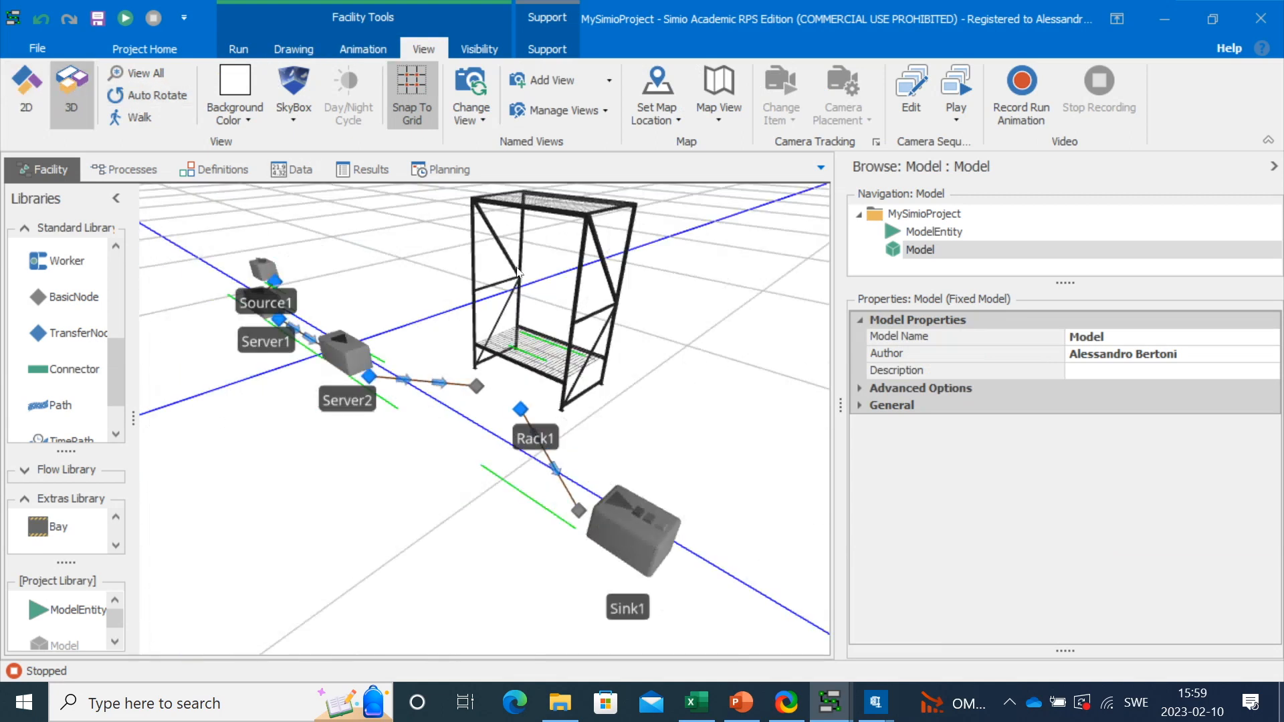
click(125, 17)
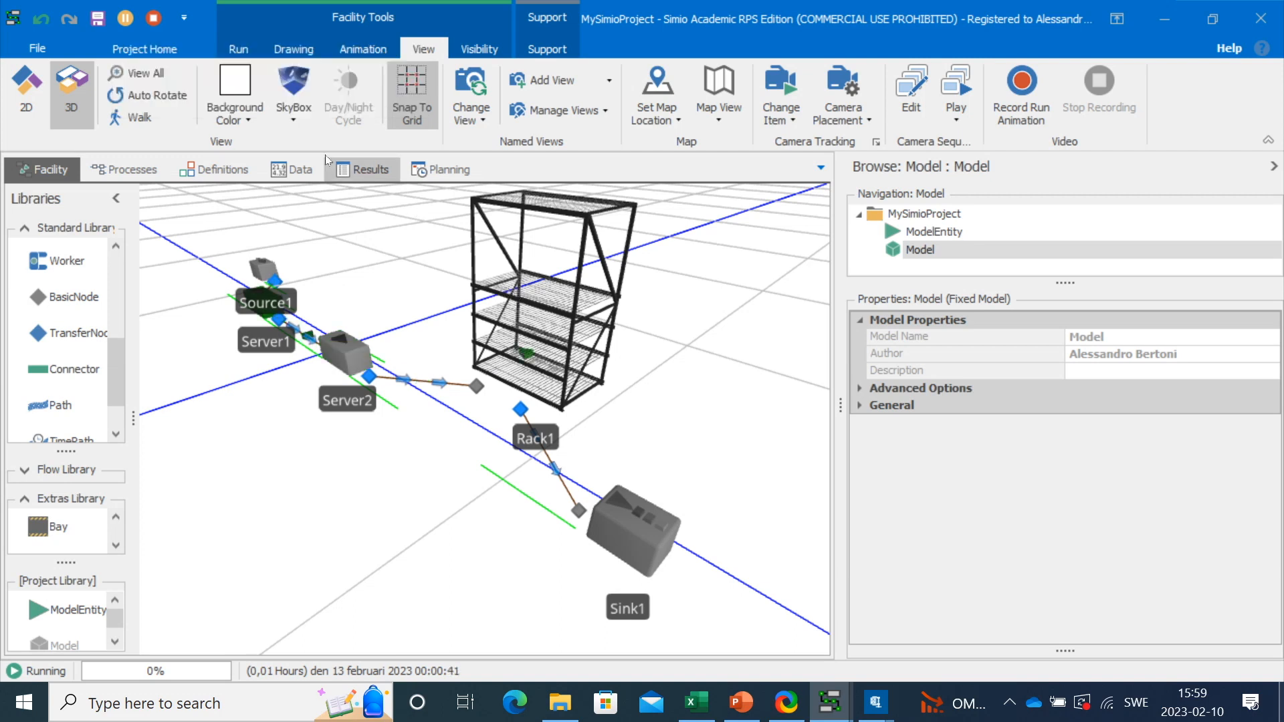
click(153, 18)
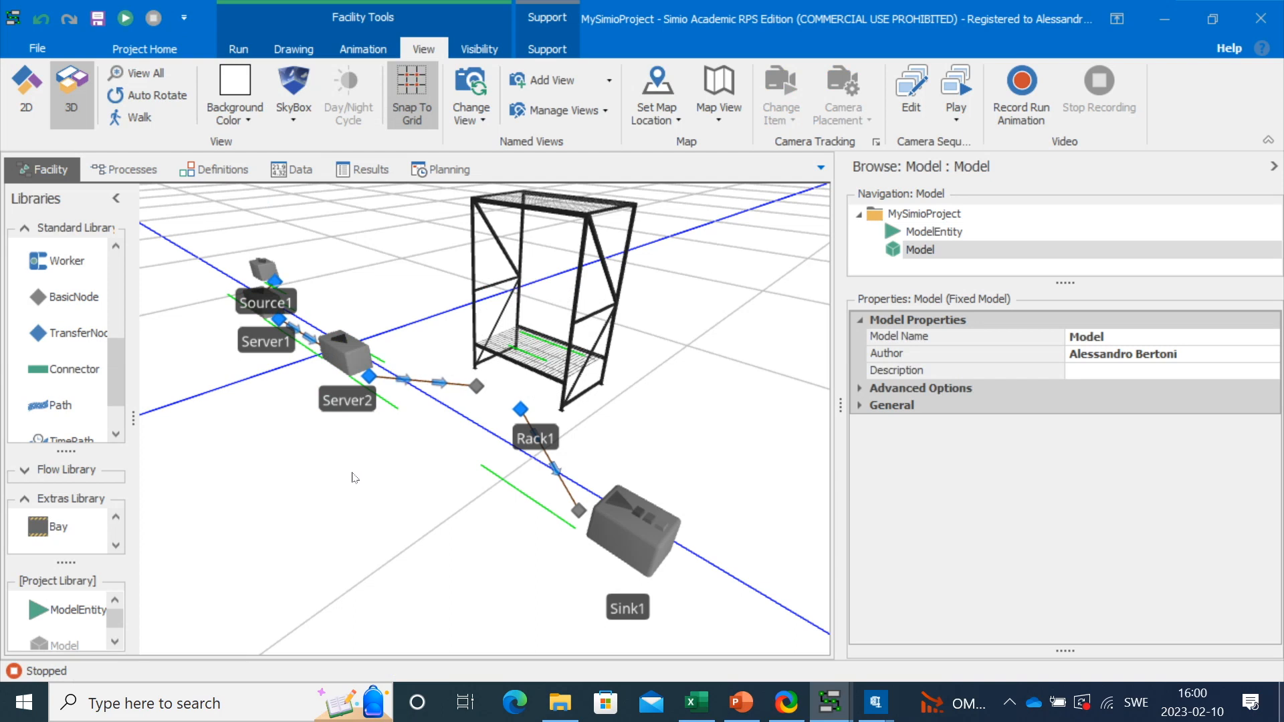
click(41, 91)
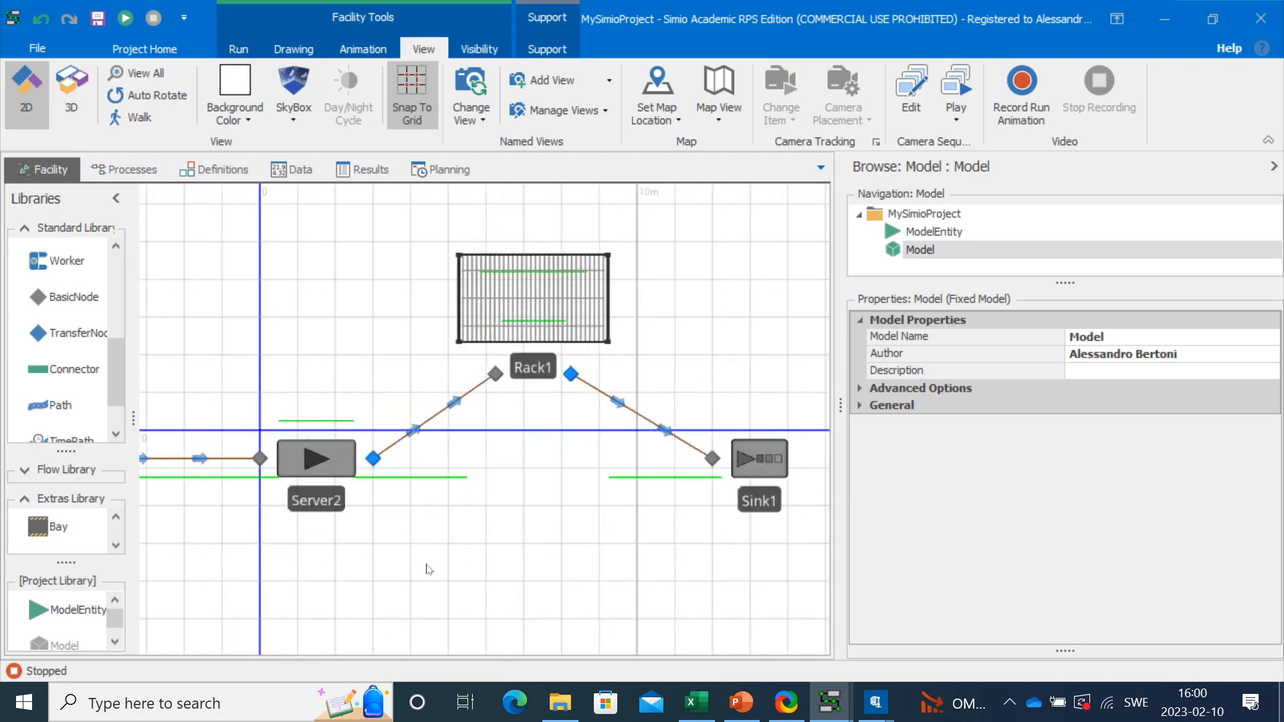
Step: Place a Robot from the Extras Library beside the path between Source1 and Server1
drag(428, 569, 719, 565)
drag(361, 559, 581, 569)
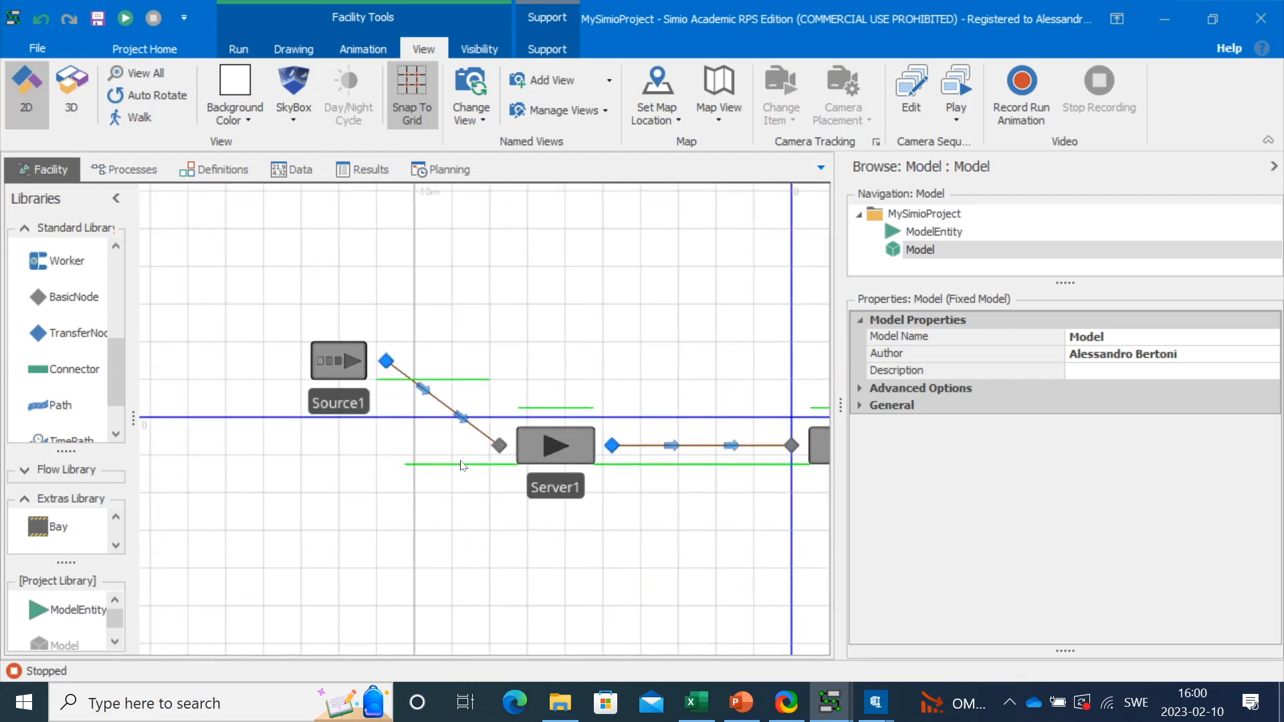
scroll(463, 466, up, 1)
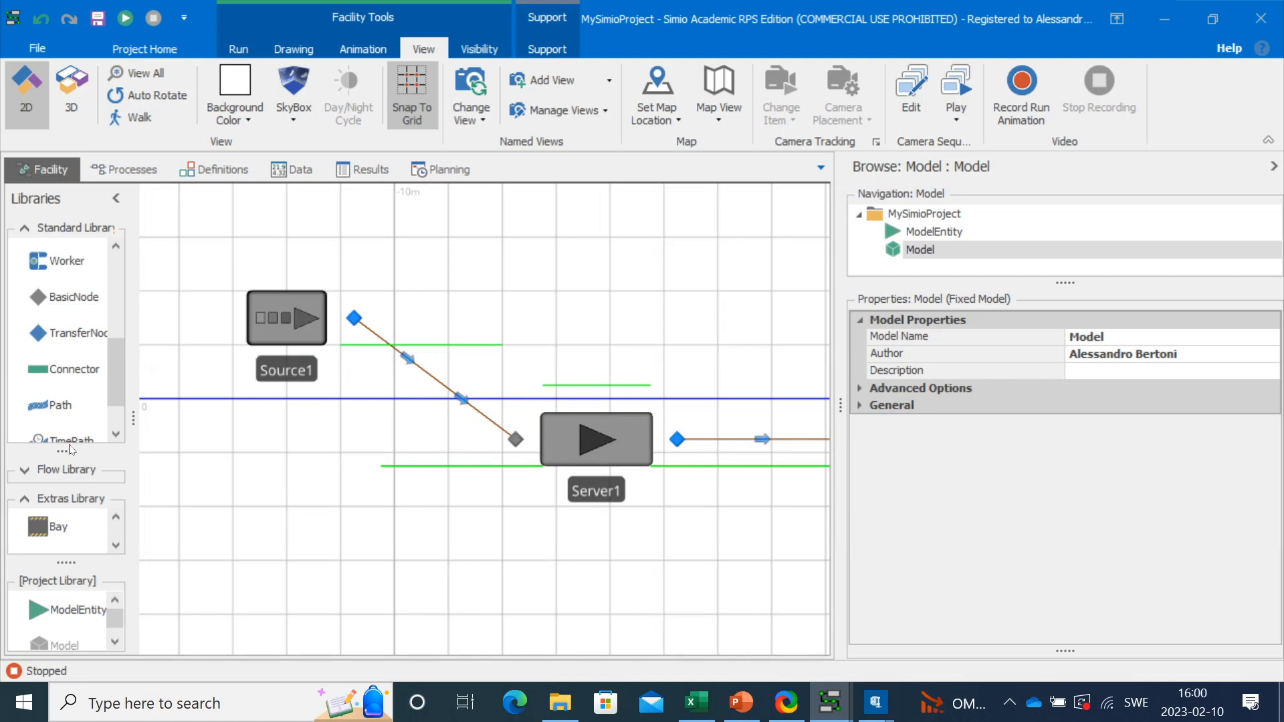
drag(67, 452, 97, 258)
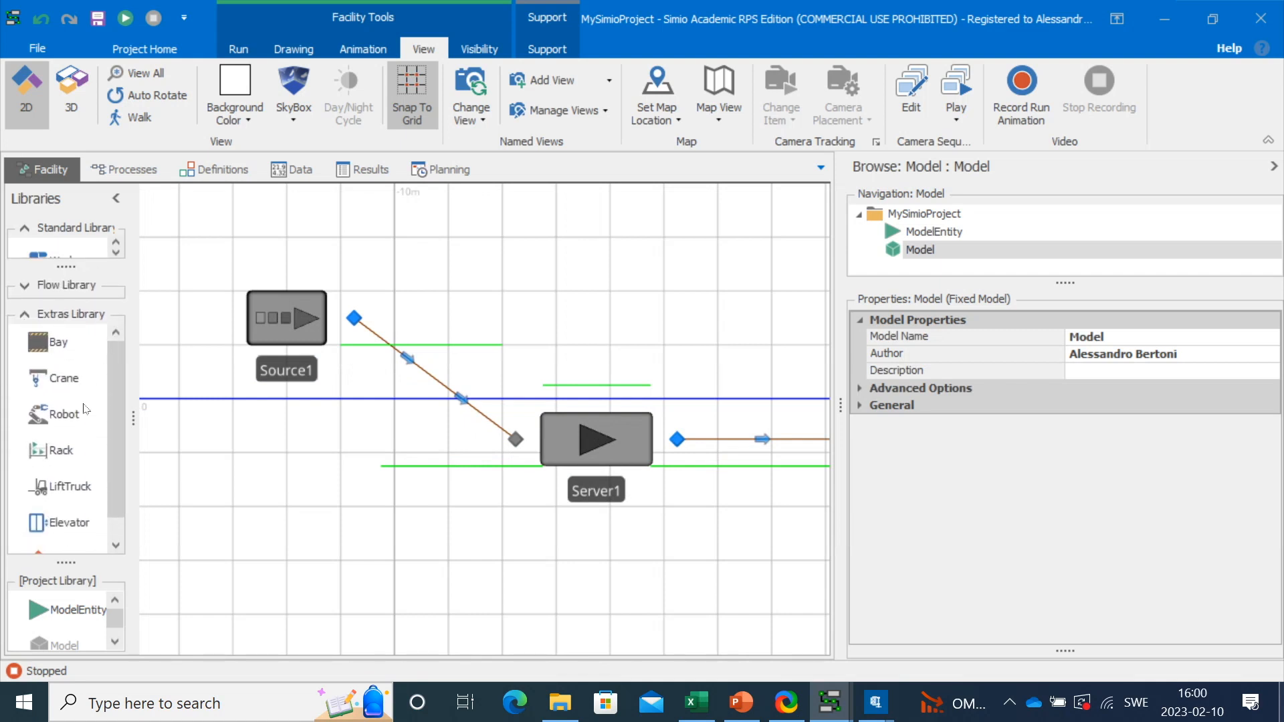
drag(63, 414, 395, 411)
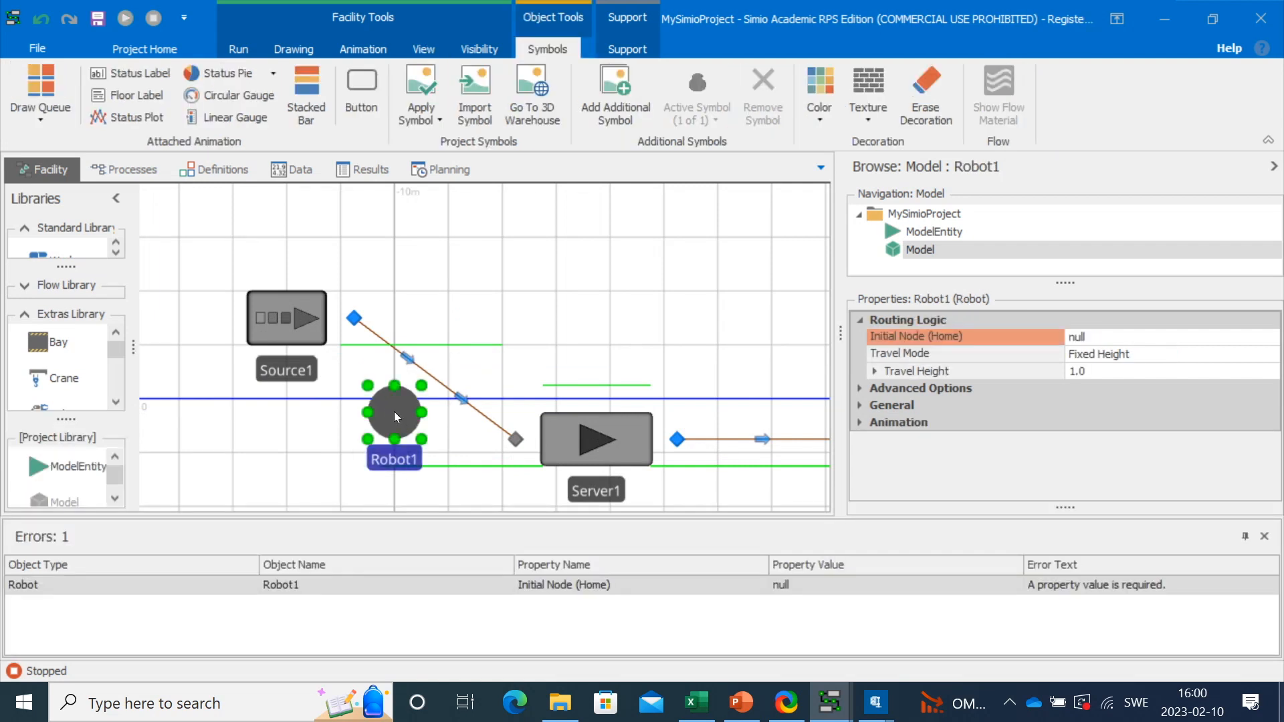
Step: Set Robot1's initial home node to Output@Source1
click(353, 319)
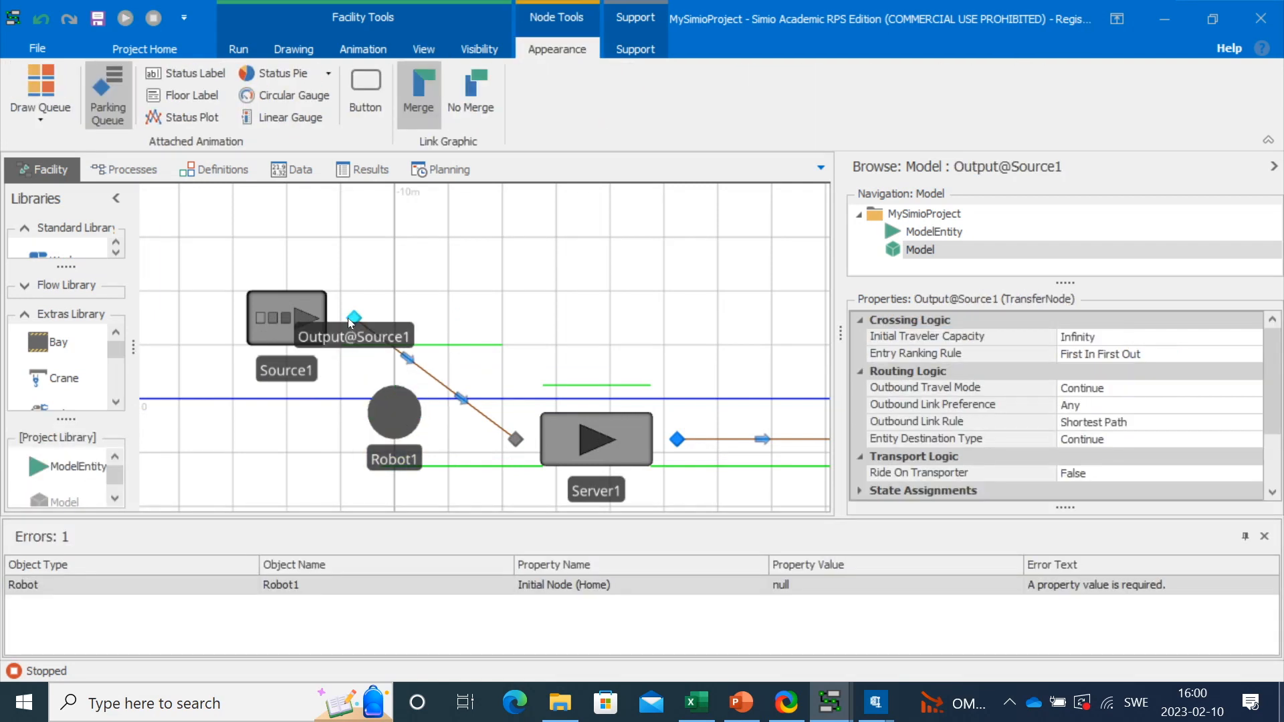
click(394, 423)
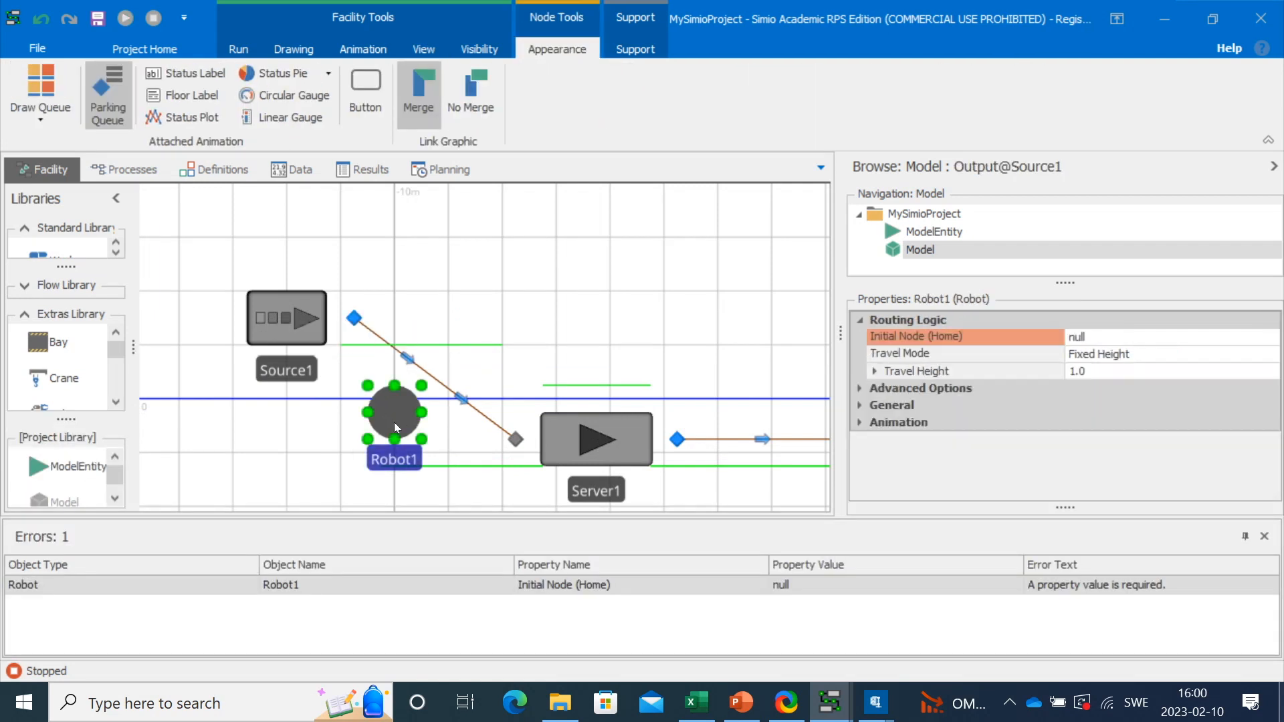
click(1093, 339)
click(1271, 336)
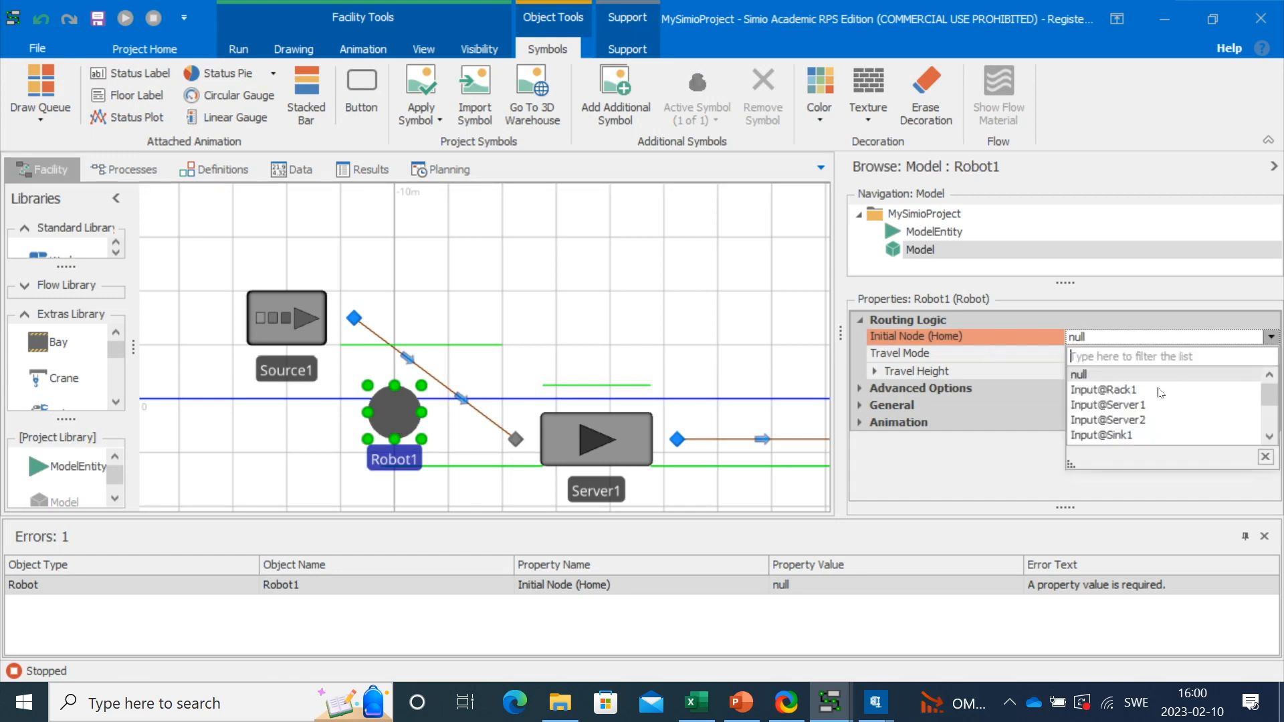
scroll(1150, 432, down, 1)
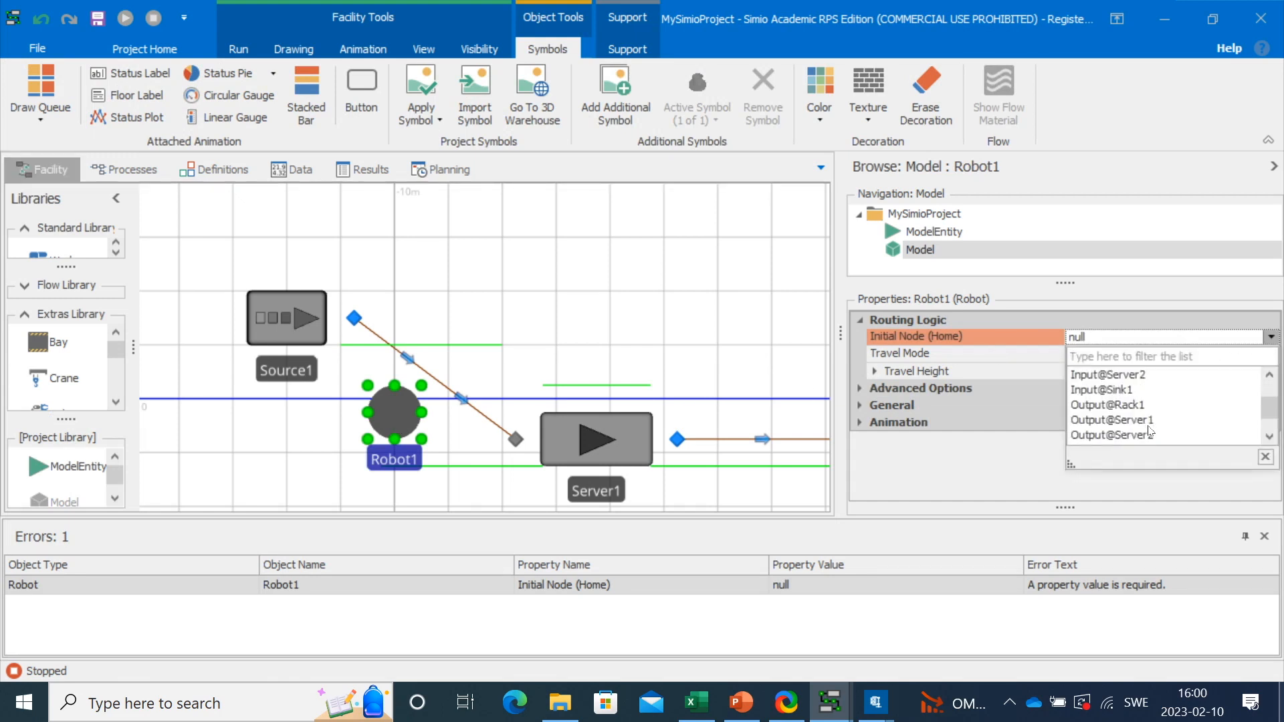
scroll(1168, 426, down, 1)
click(1132, 420)
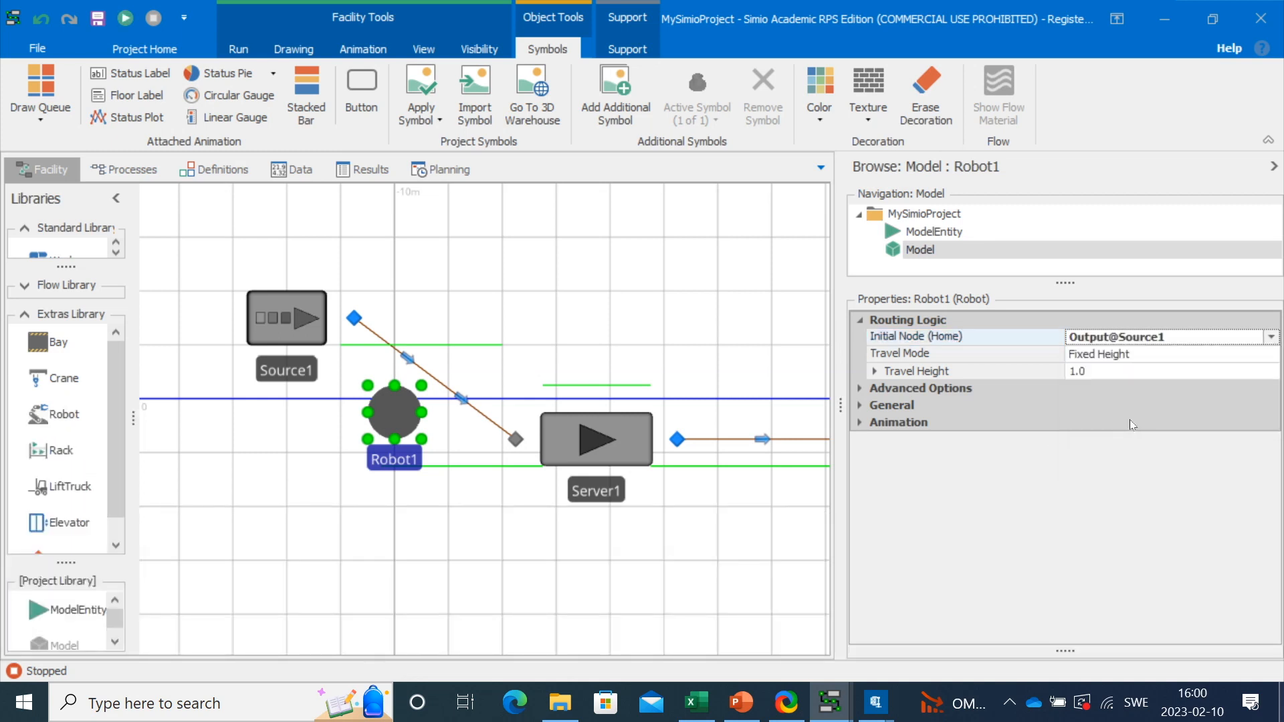
Step: Make the path between Source1 and Server1 Bidirectional
click(444, 388)
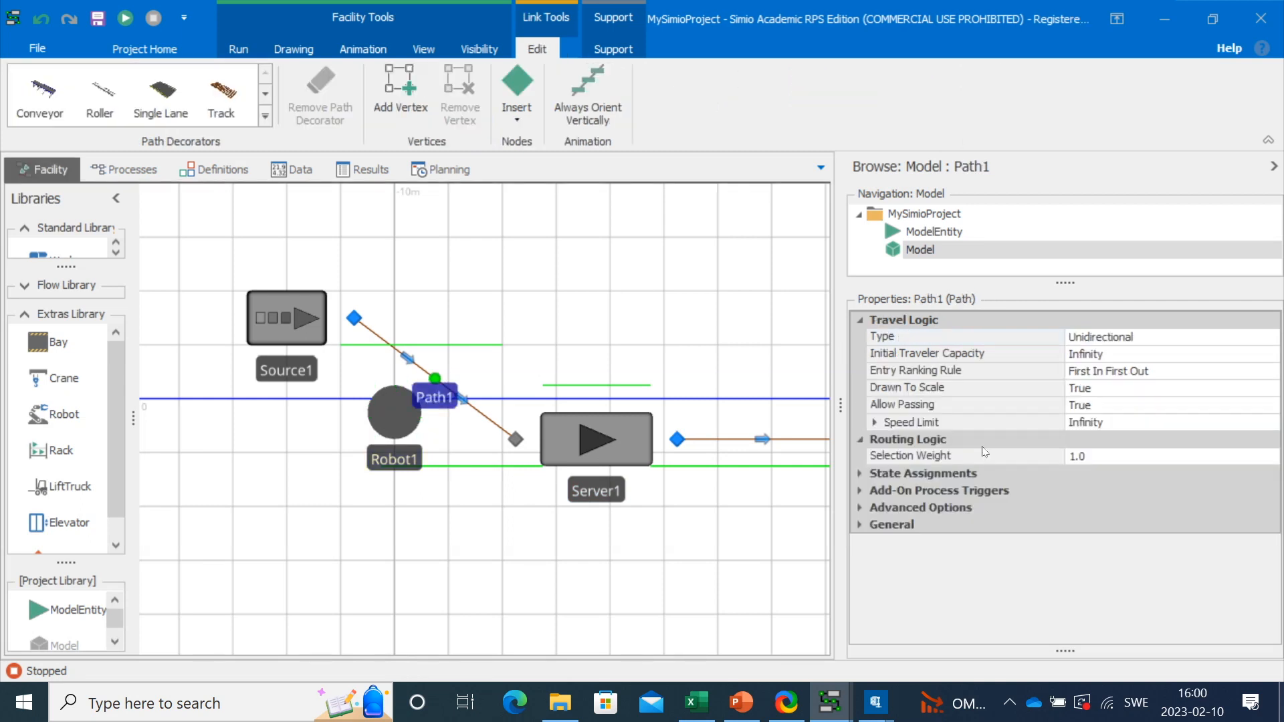
click(1155, 345)
click(1144, 370)
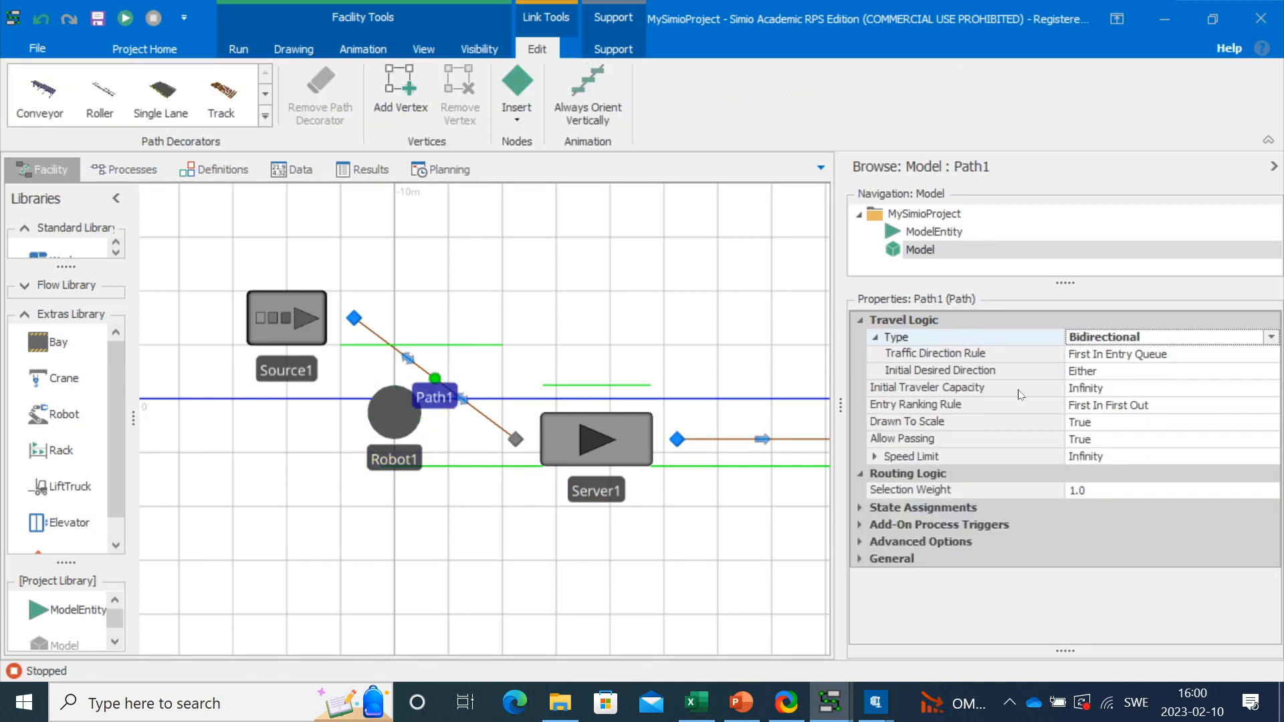
click(552, 369)
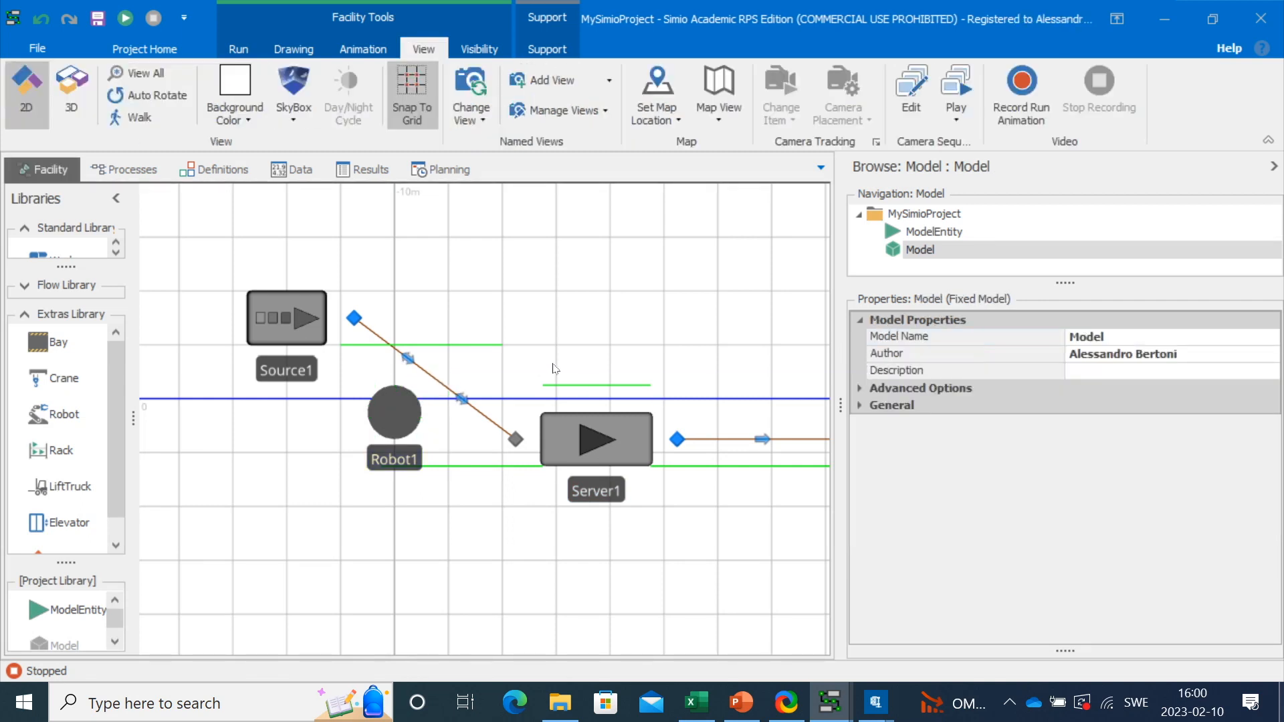
Step: Set Source1's interarrival time to 2
click(301, 319)
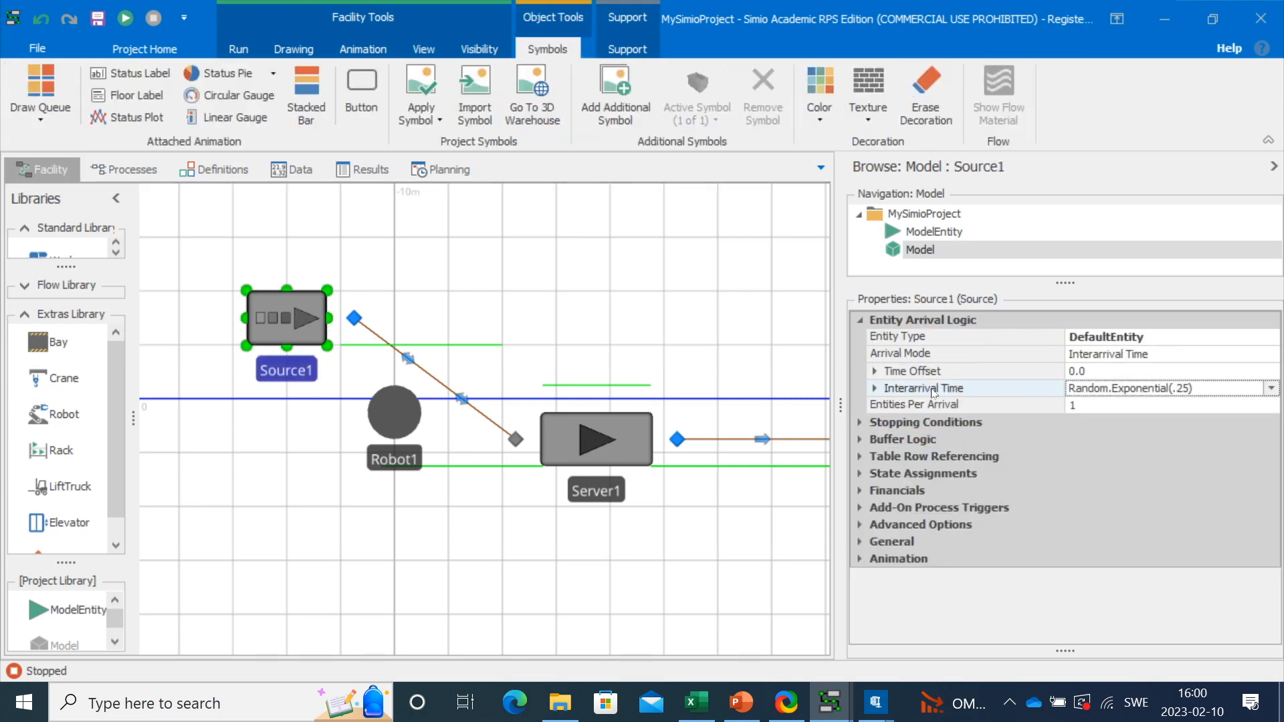
click(874, 388)
click(1204, 387)
drag(1203, 388, 1065, 388)
text(2)
click(769, 354)
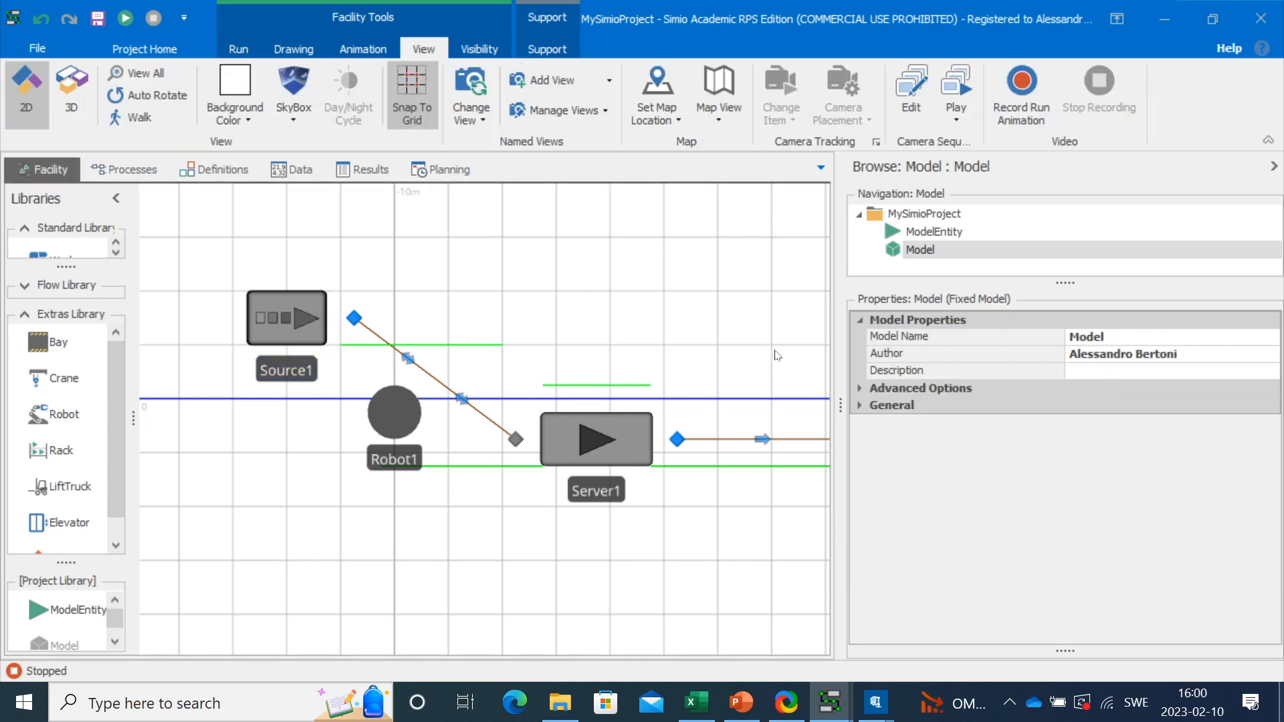
Step: Inspect Robot1's travel height units and its advanced options
click(406, 428)
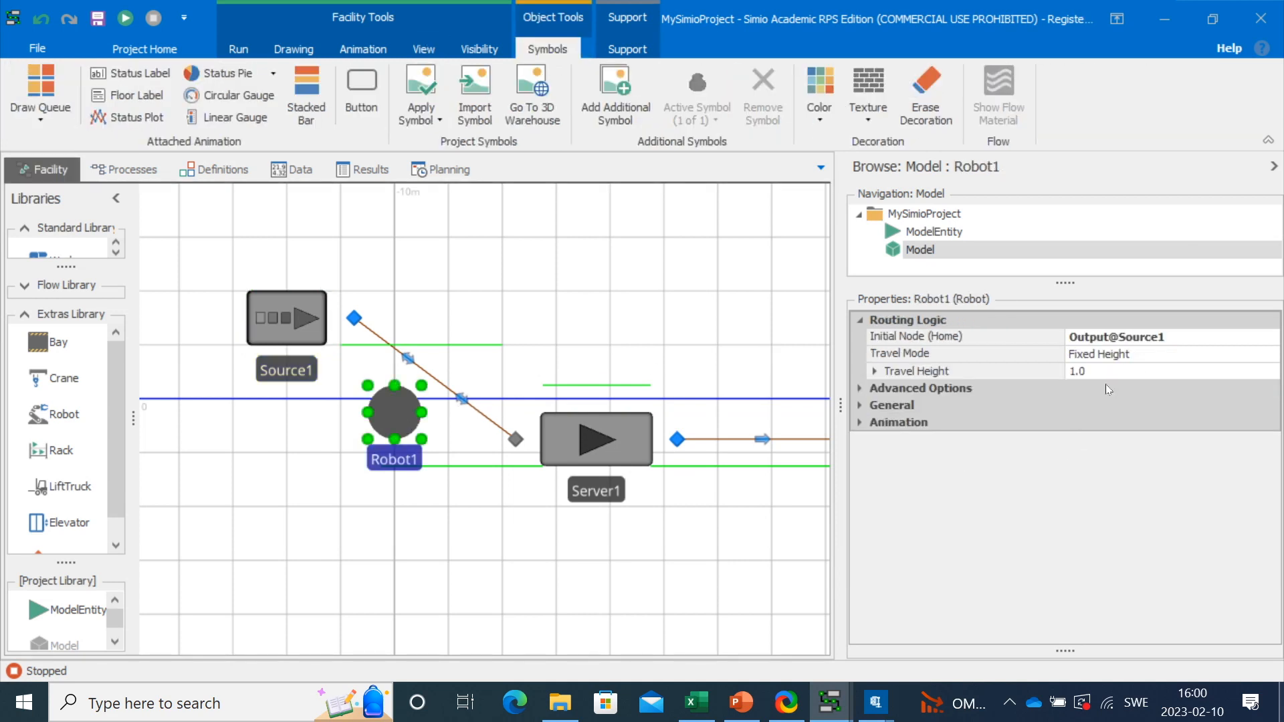
click(873, 371)
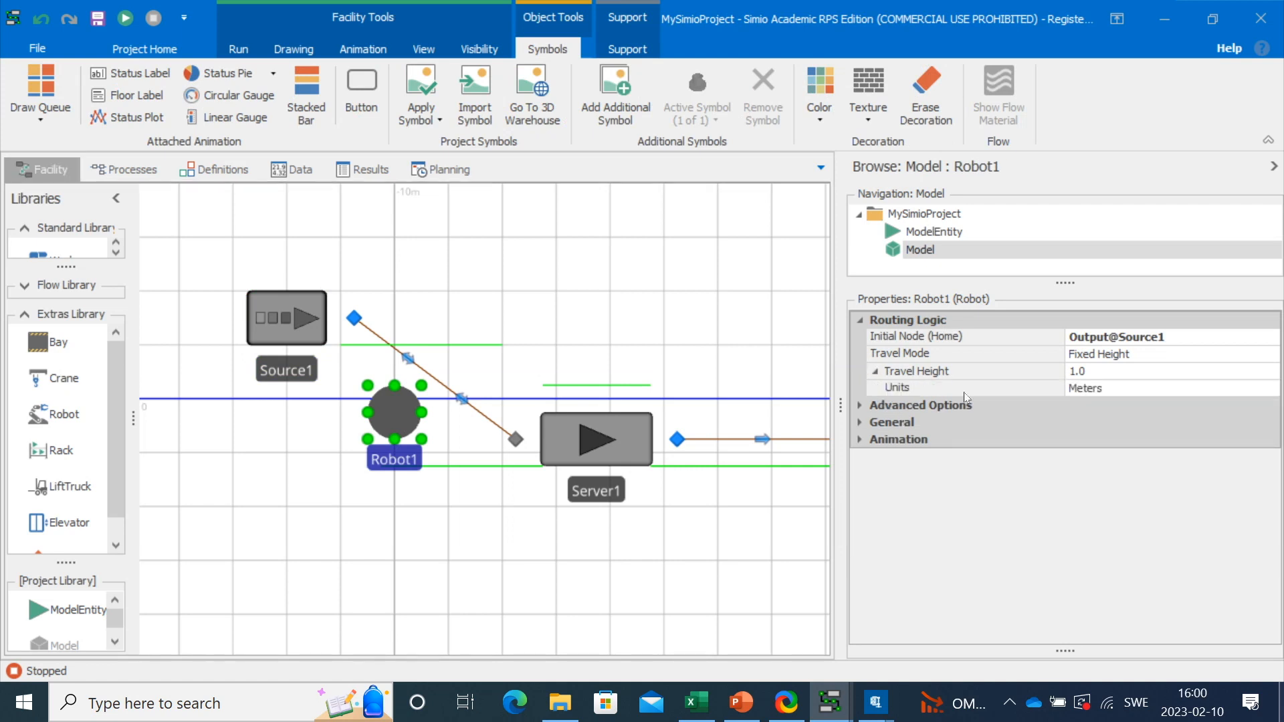
click(860, 406)
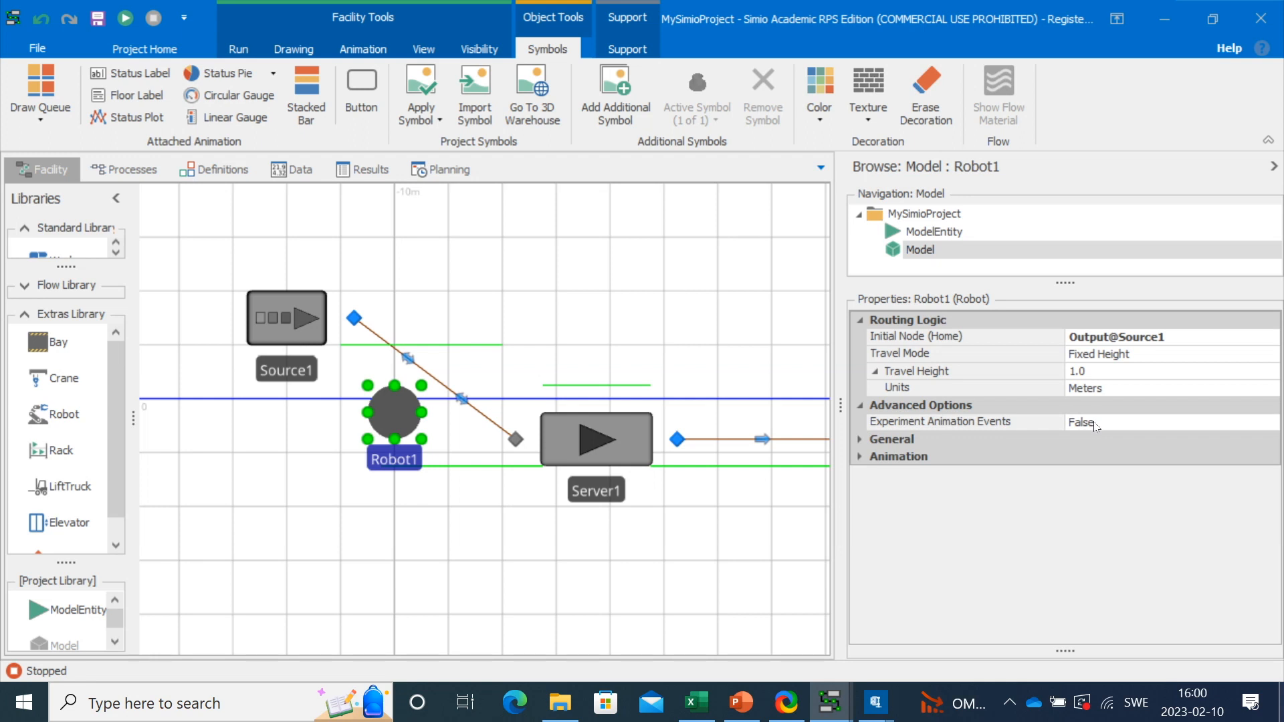
Step: Inspect Robot1's General and Animation properties
click(859, 441)
click(859, 528)
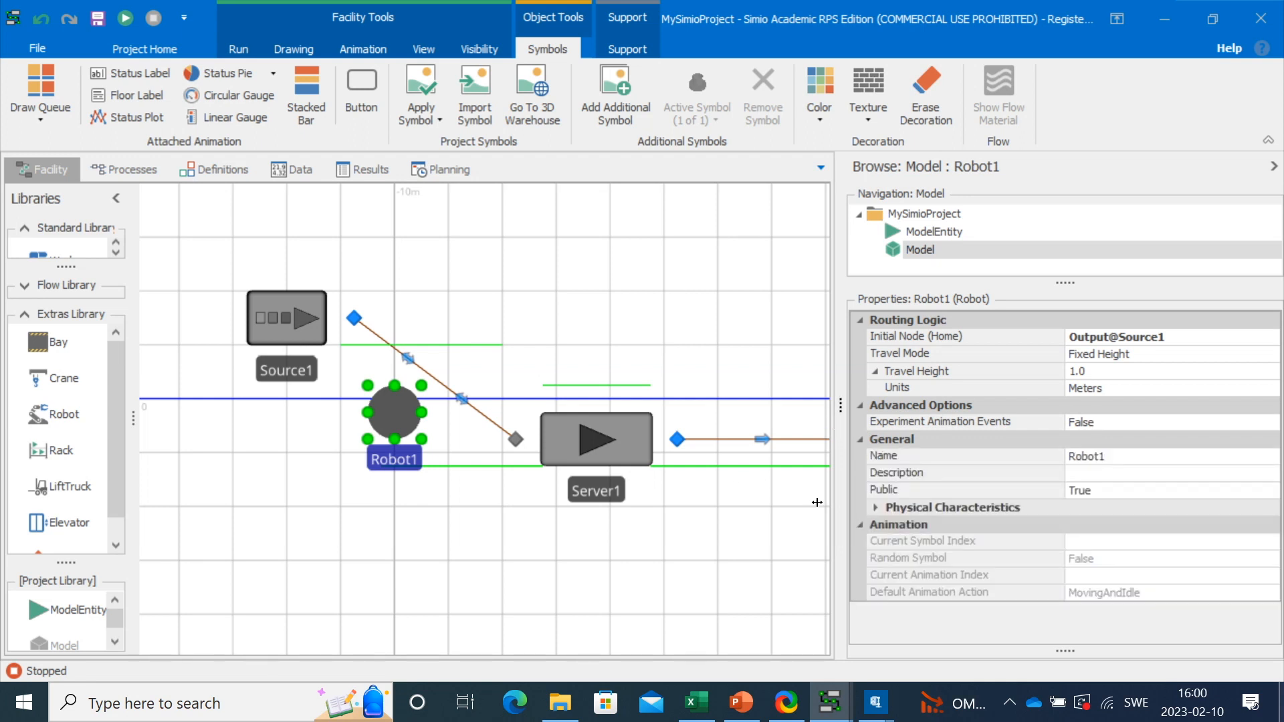
click(570, 382)
Step: Run the simulation in 3D to watch Robot1 between Source1 and Server1, then stop it in the 2D view
key(3)
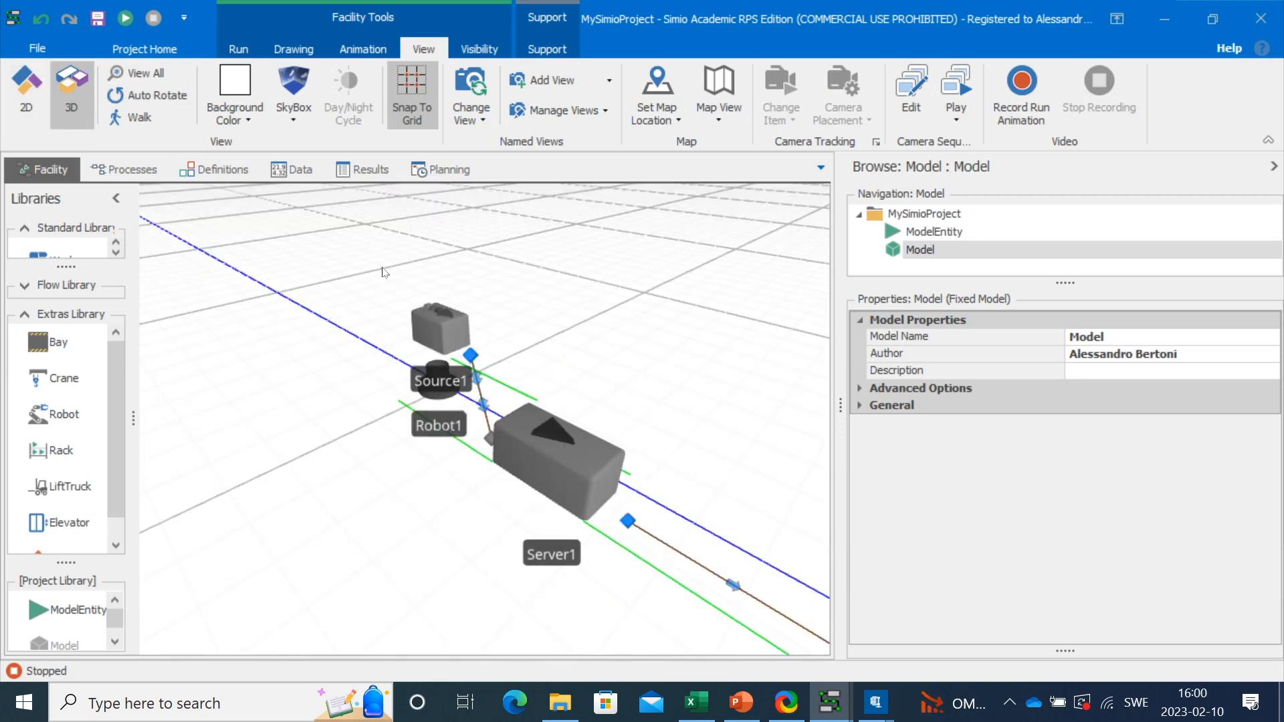
click(124, 20)
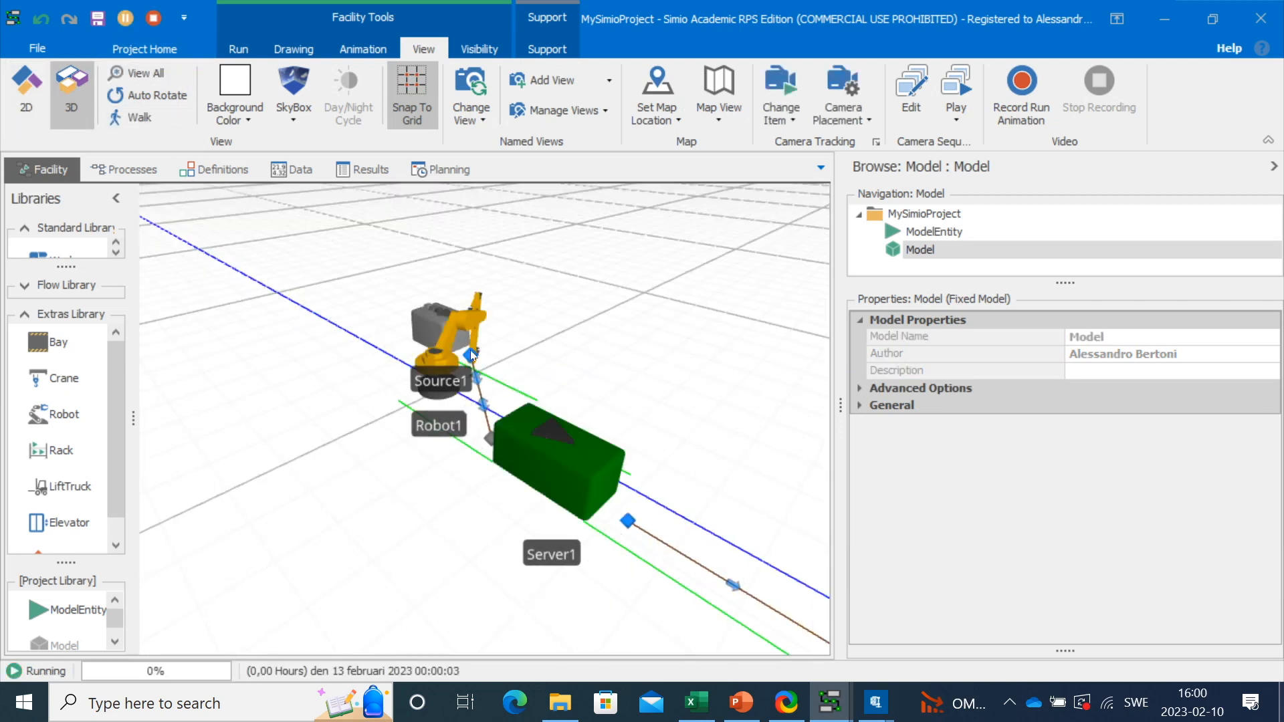
scroll(482, 401, up, 3)
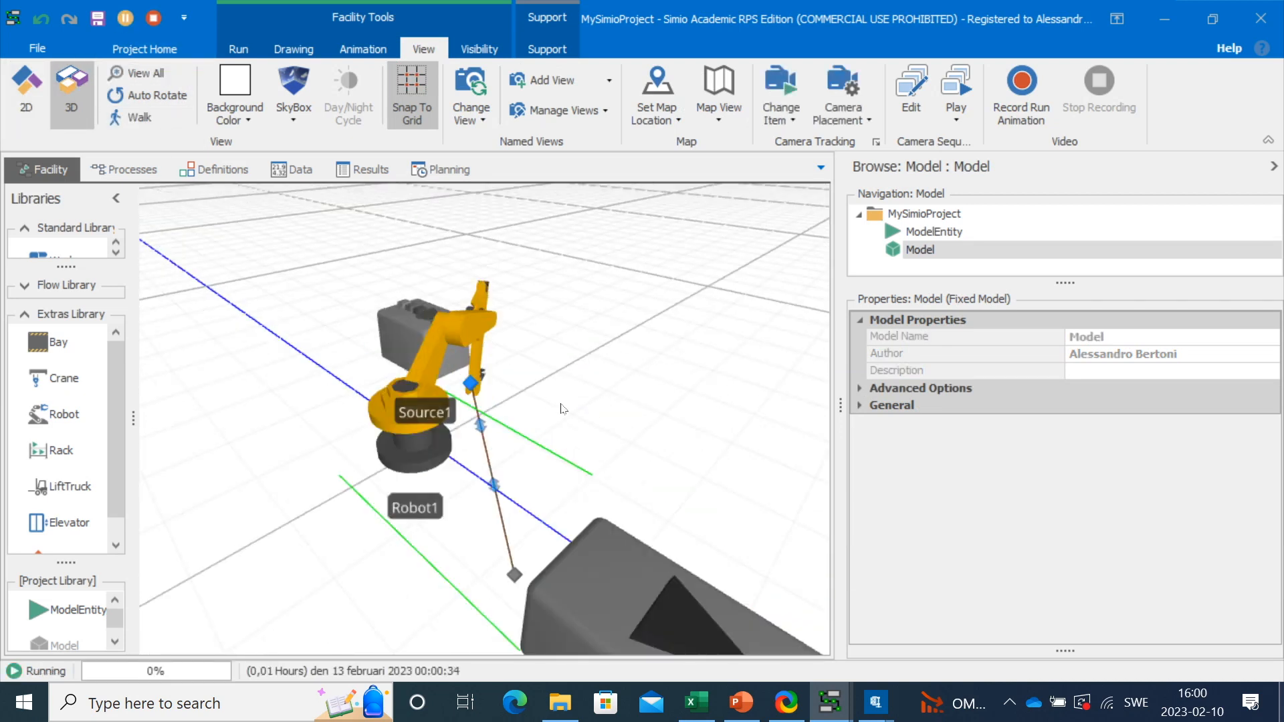
scroll(565, 409, down, 2)
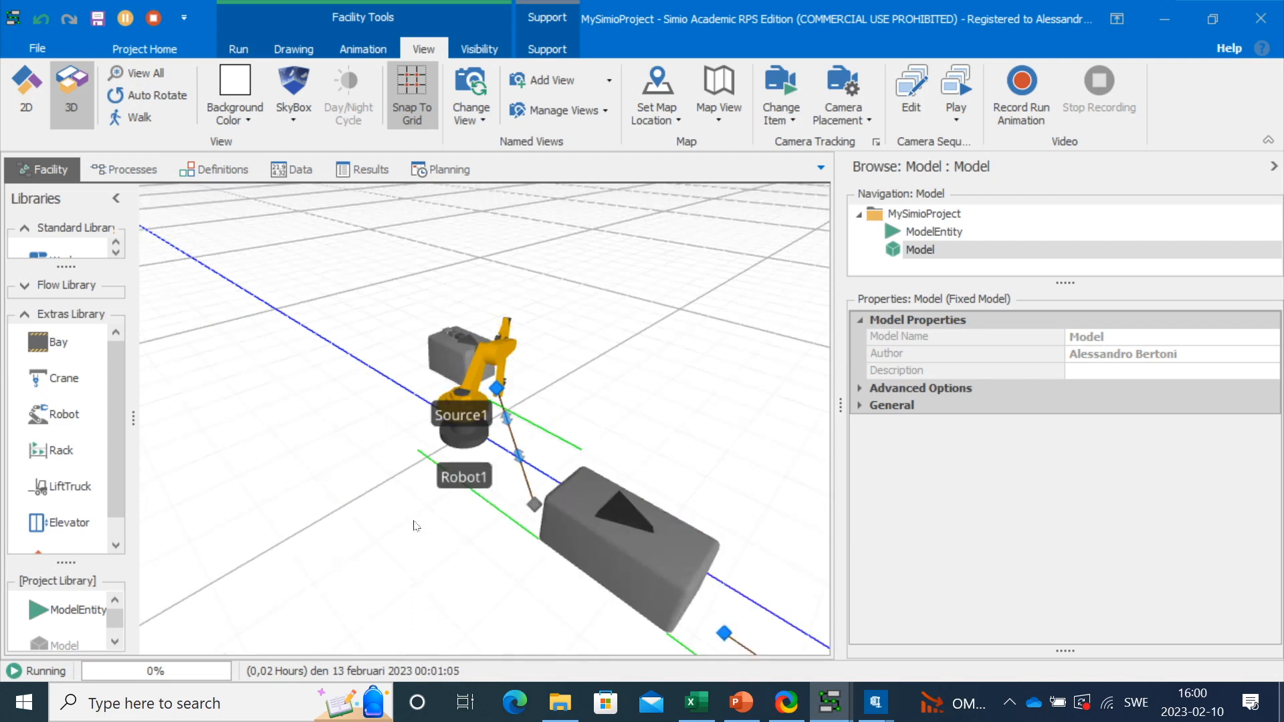
drag(414, 537, 412, 475)
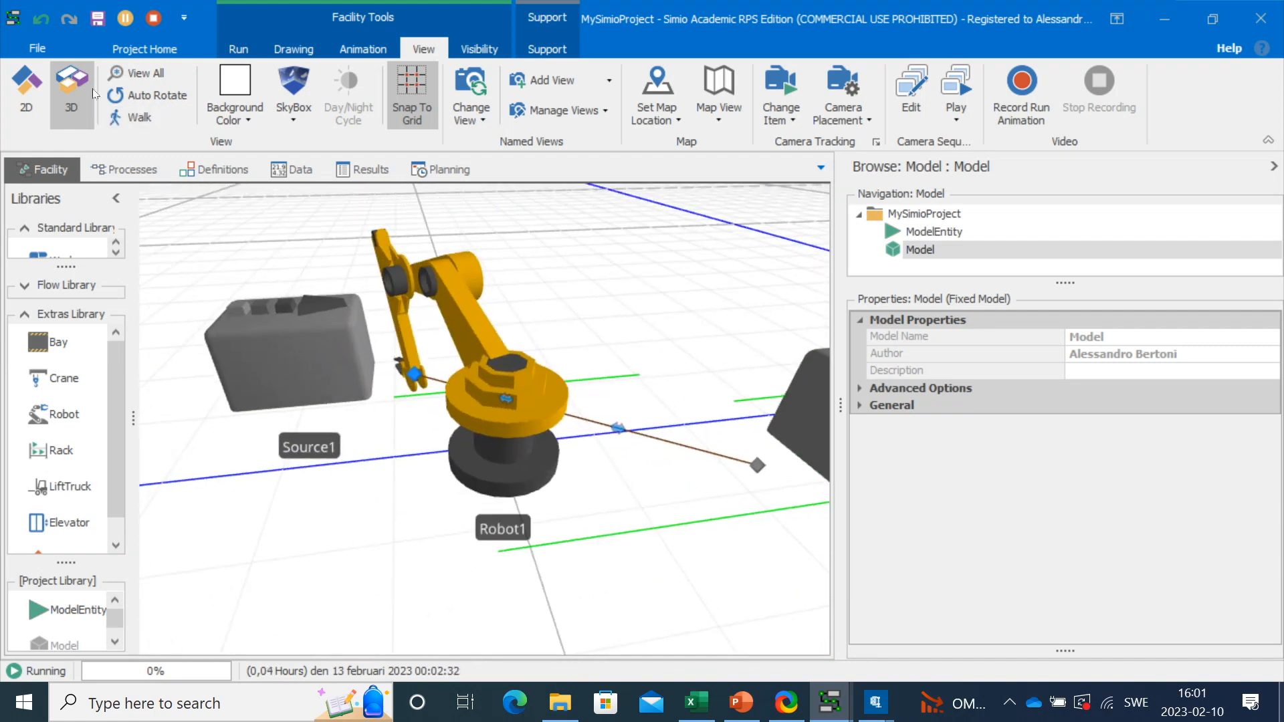
click(26, 92)
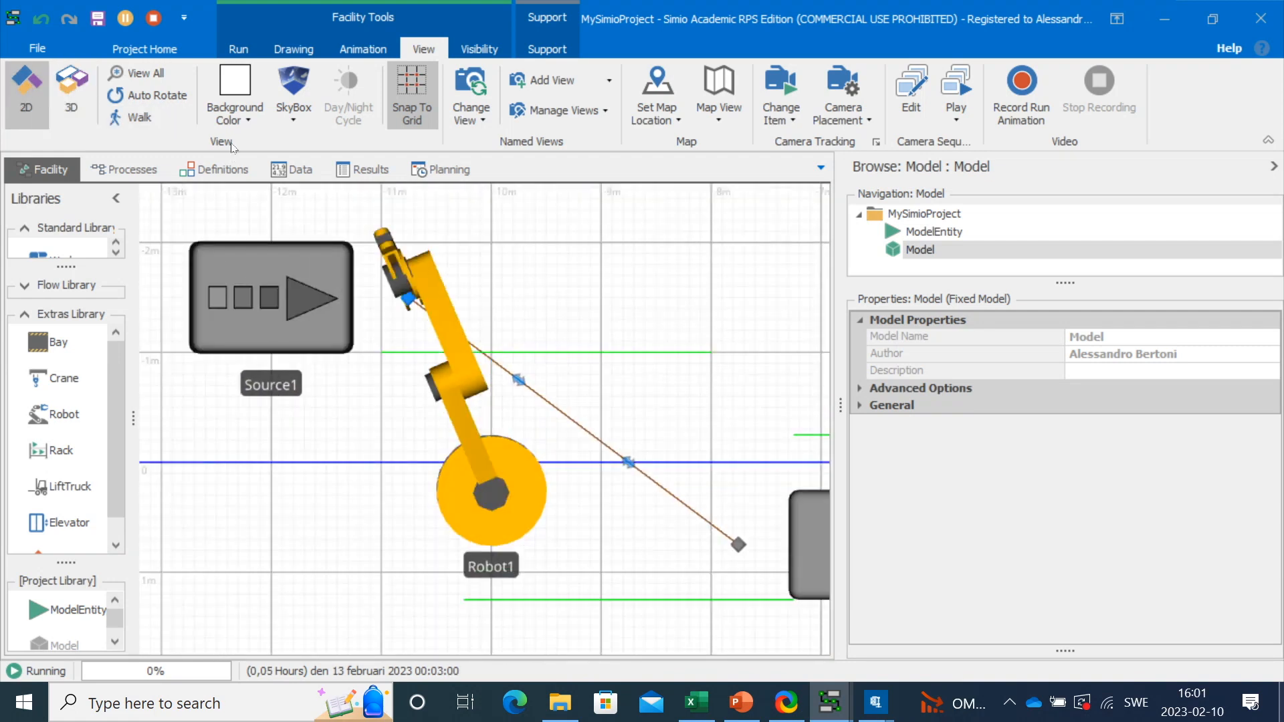
click(154, 19)
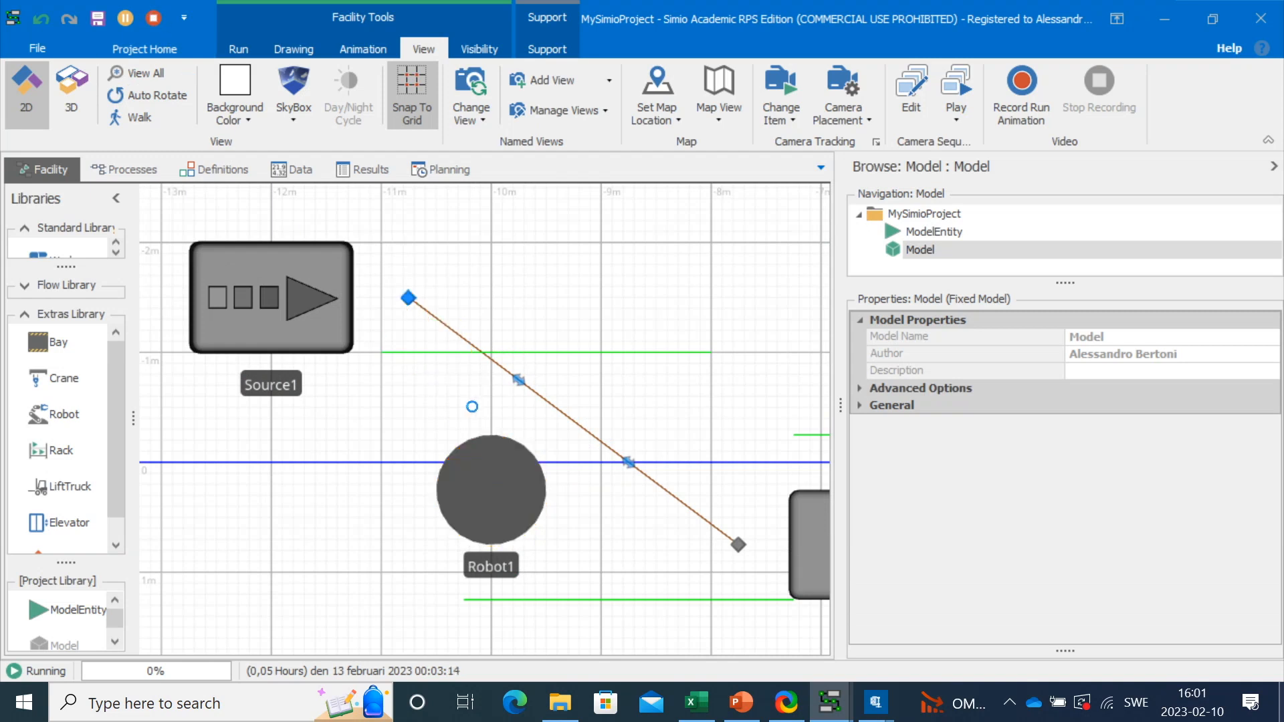
Step: Set Ride On Transporter to True on Source1's output node and choose RobotHand1 as the transporter name
click(409, 298)
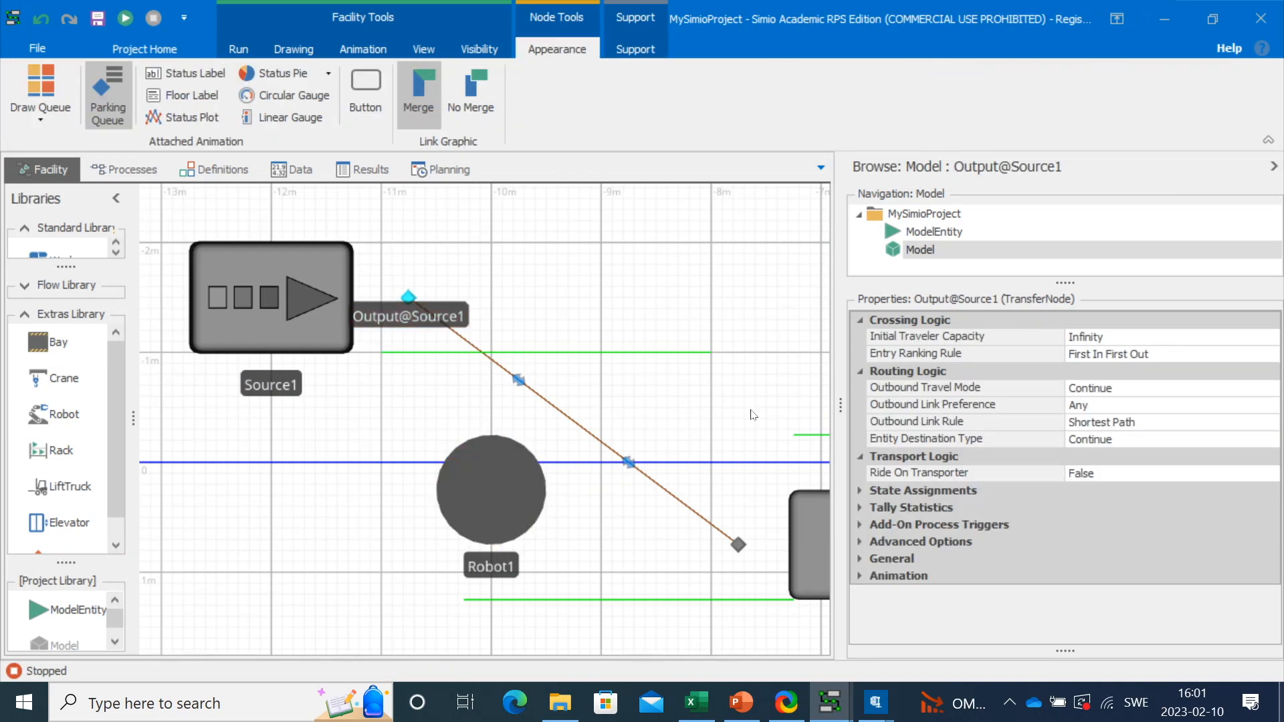
click(1168, 475)
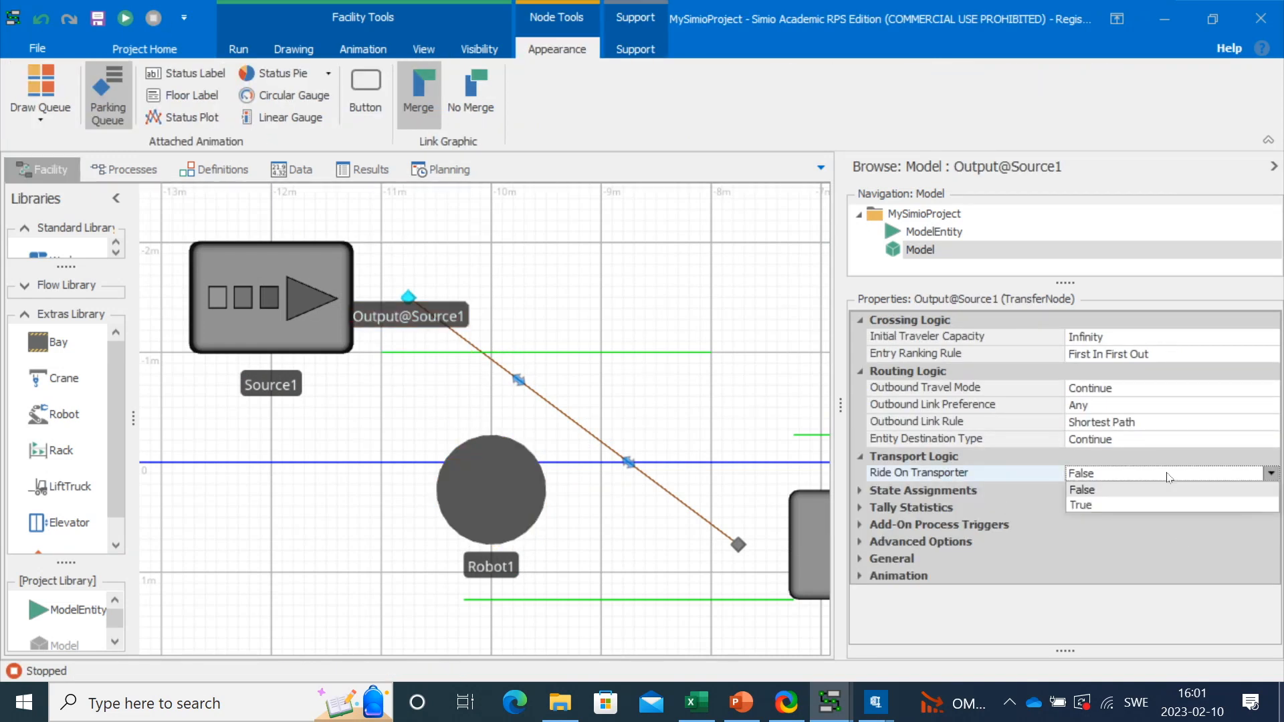
click(1126, 506)
scroll(1118, 461, down, 2)
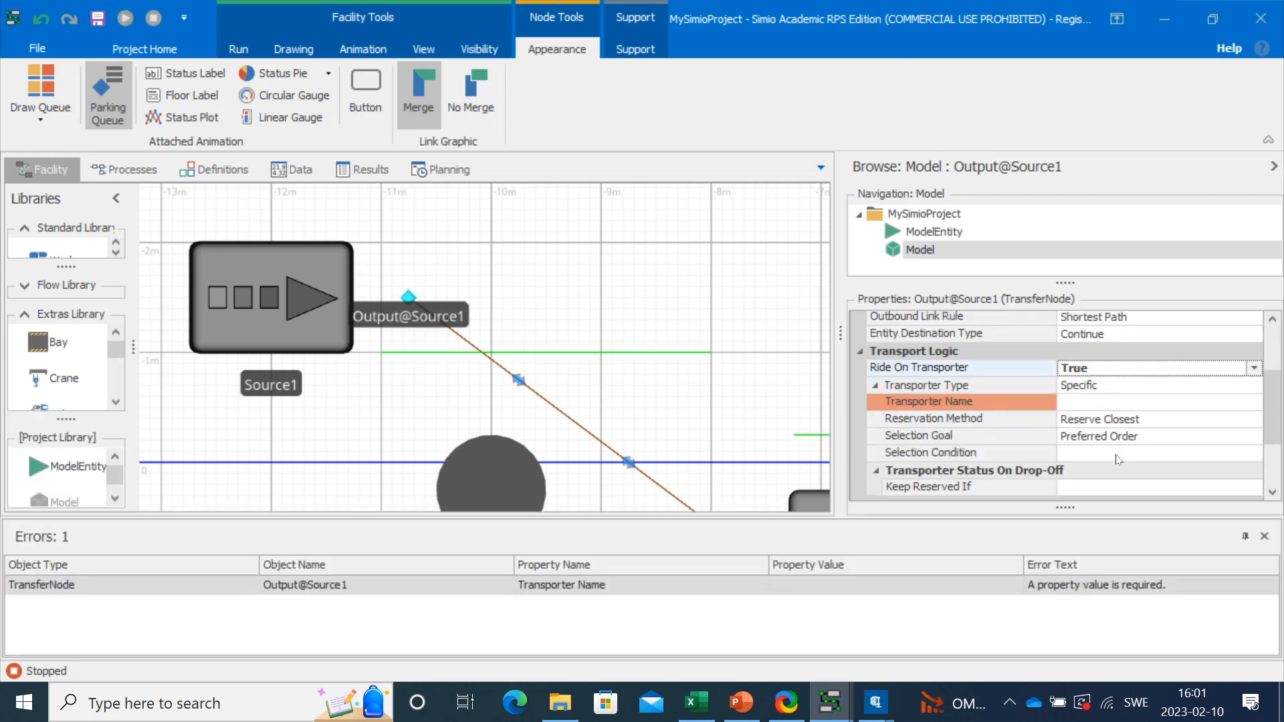
click(1089, 388)
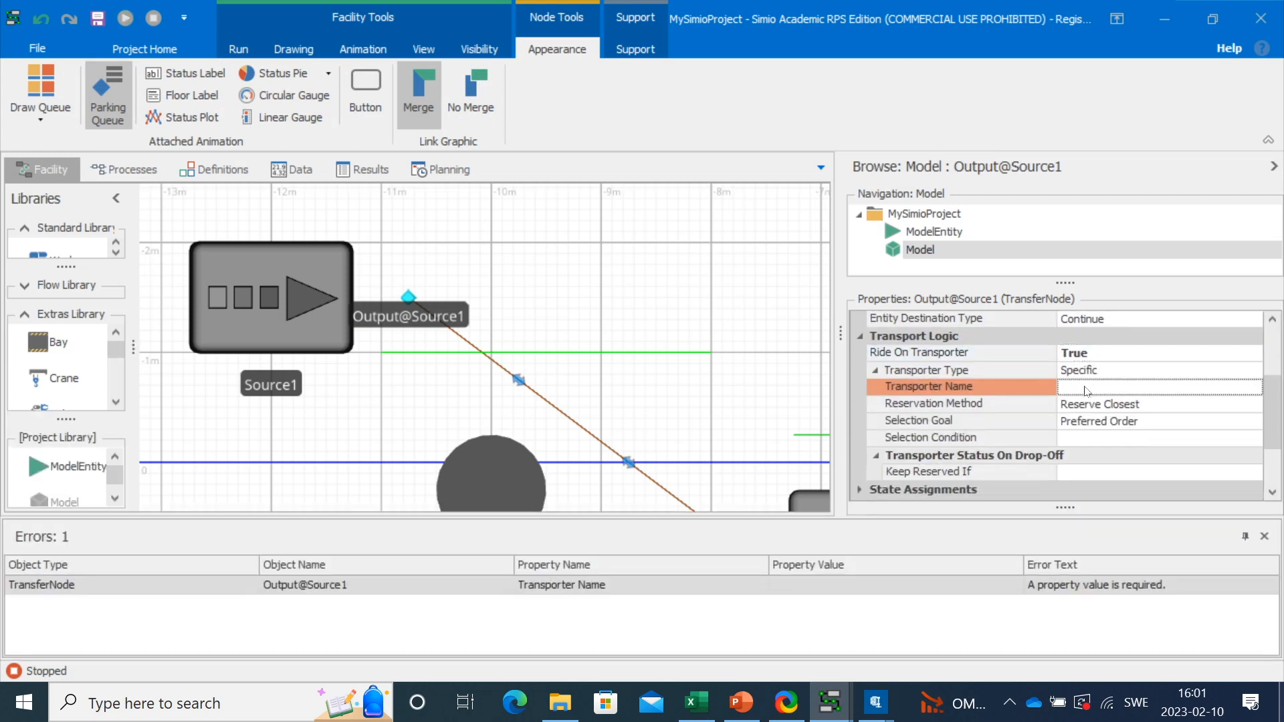
click(1252, 387)
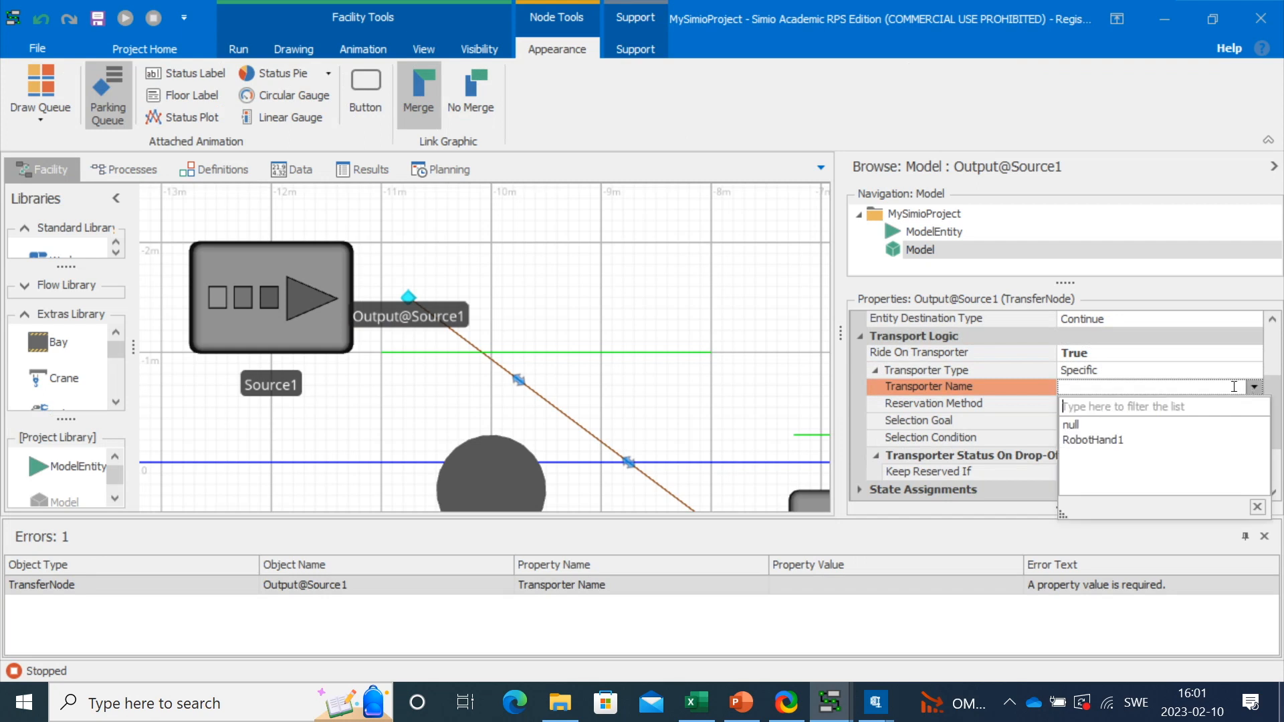
click(1097, 441)
click(619, 366)
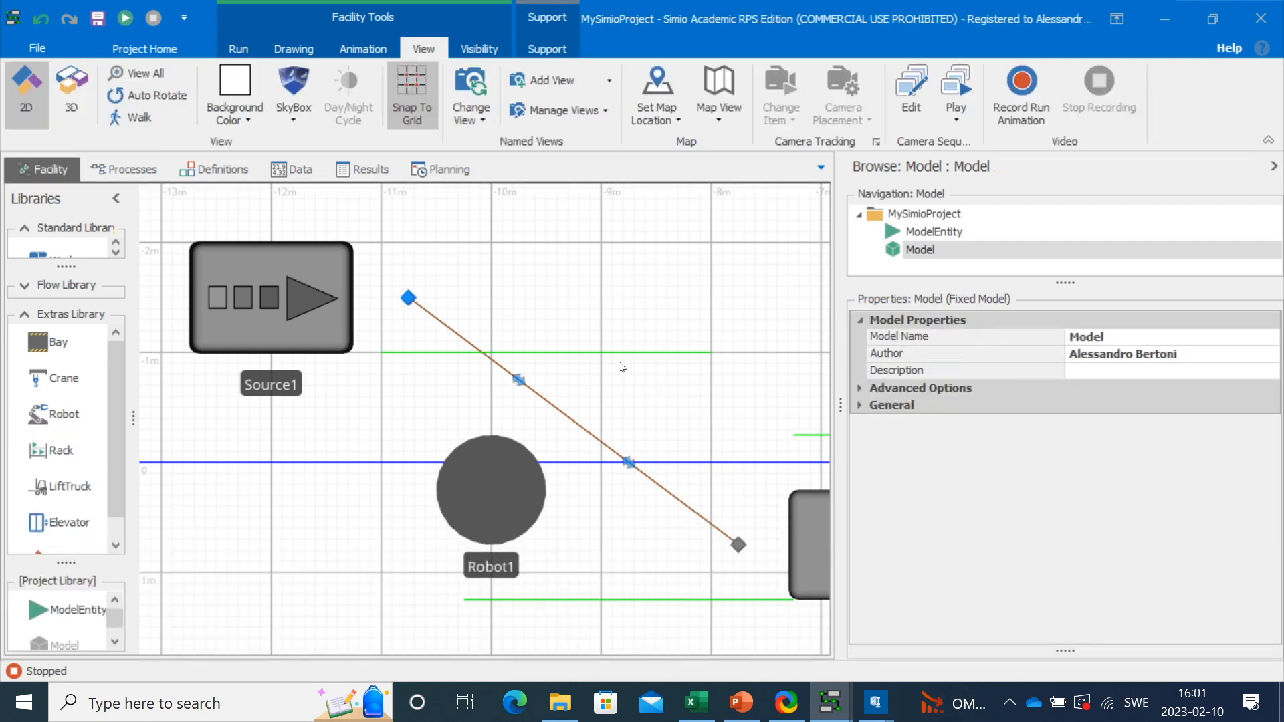
Step: Run the simulation in 3D to check that the robot transports entities to Server1, then stop it in 2D
click(87, 86)
click(131, 23)
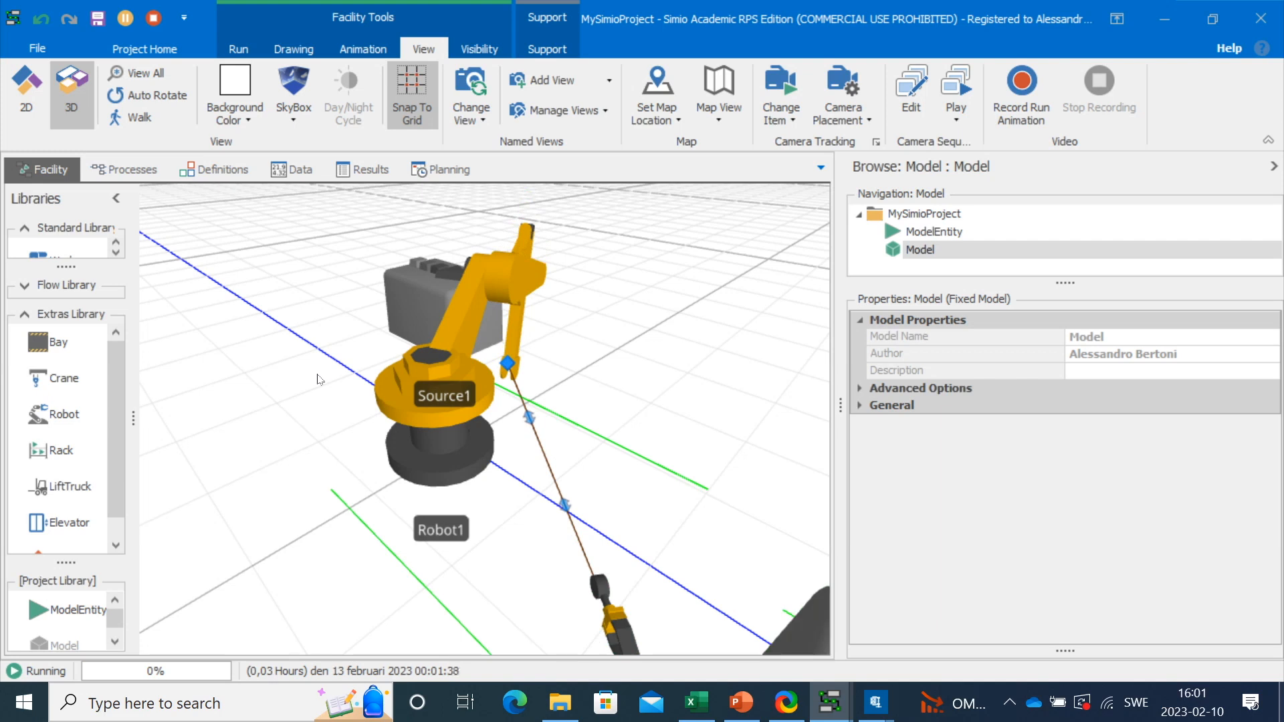
click(694, 492)
drag(702, 476, 709, 420)
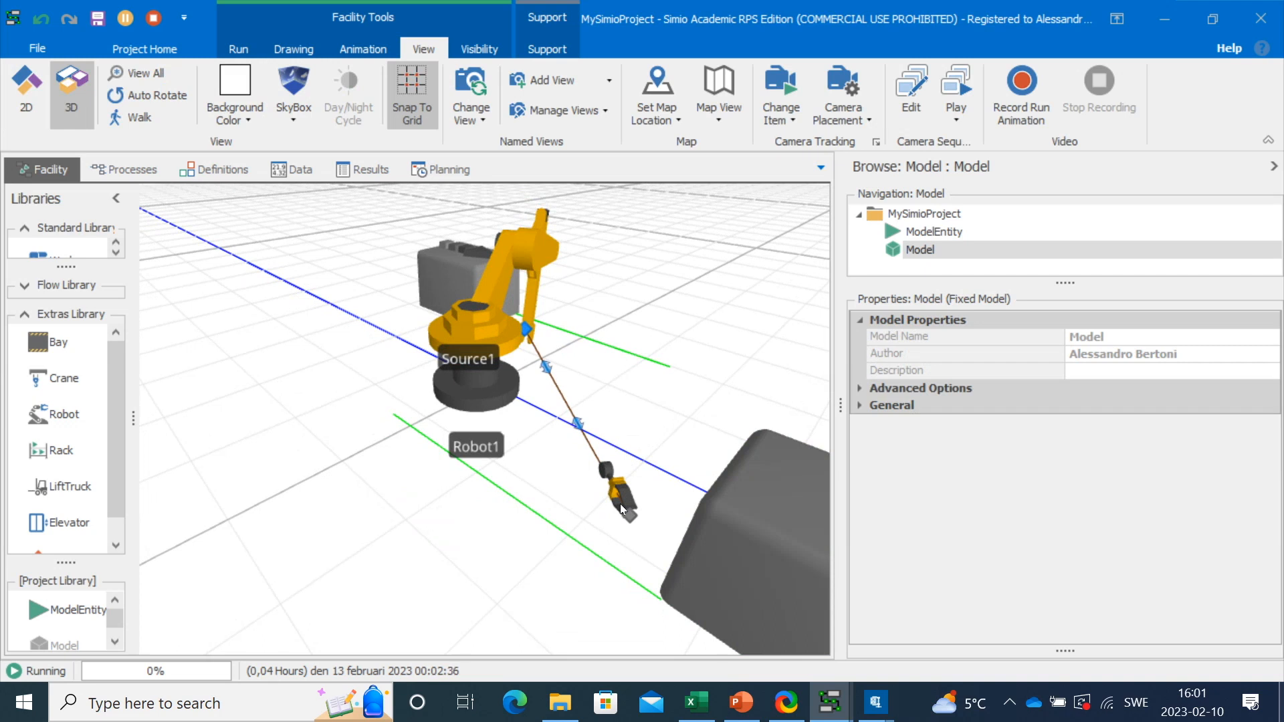
key(2)
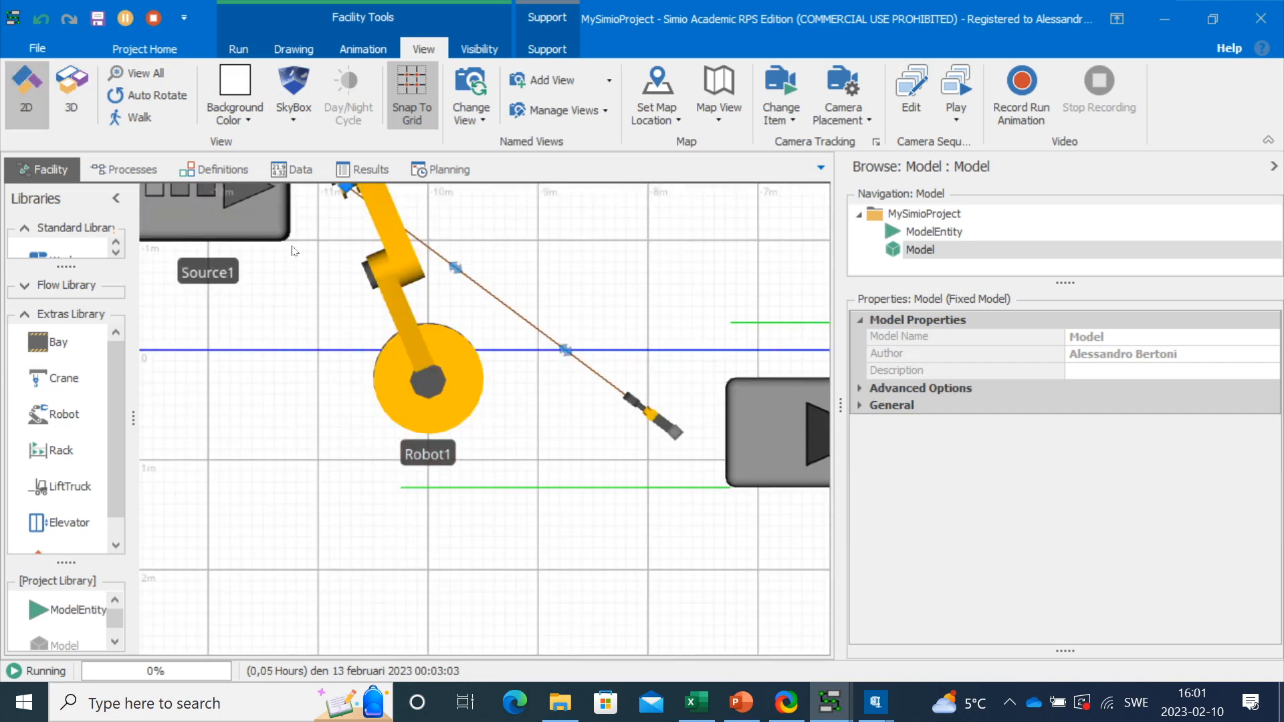
click(153, 23)
Step: Place a ModelEntity below Source1 and name it Box
drag(318, 488, 502, 634)
drag(62, 612, 395, 519)
double_click(394, 519)
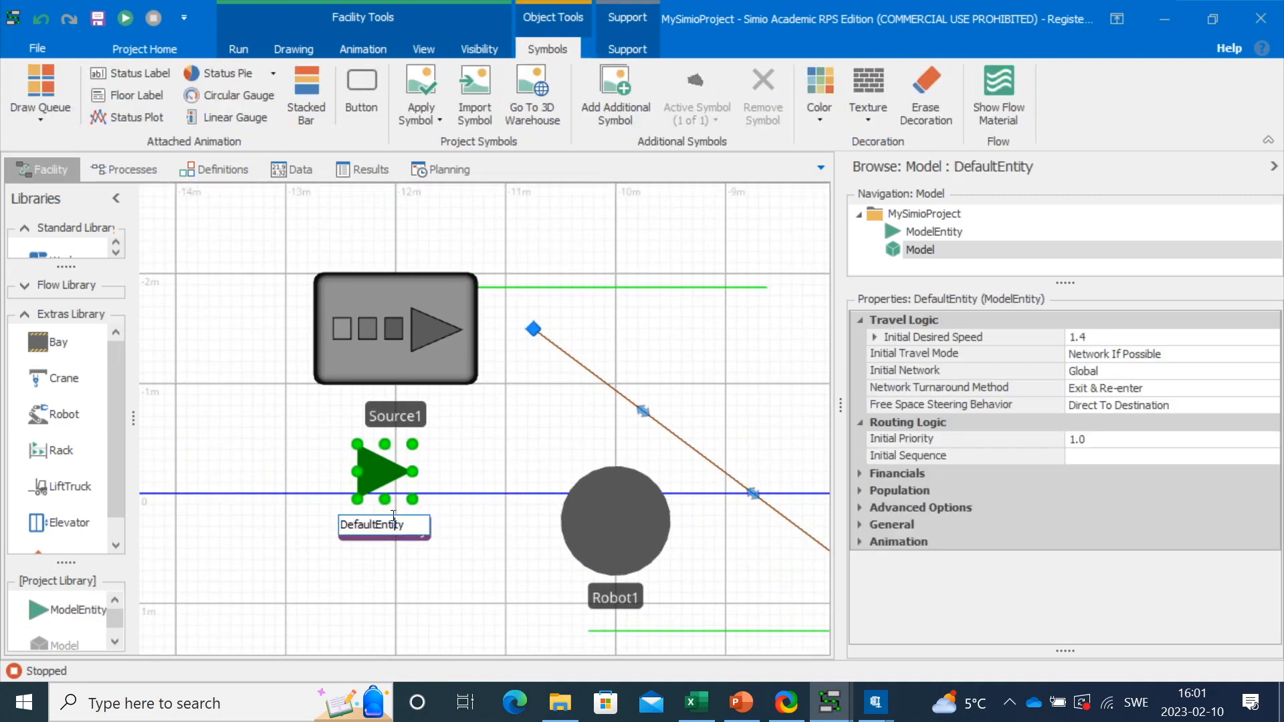
double_click(394, 516)
text(Box)
click(548, 598)
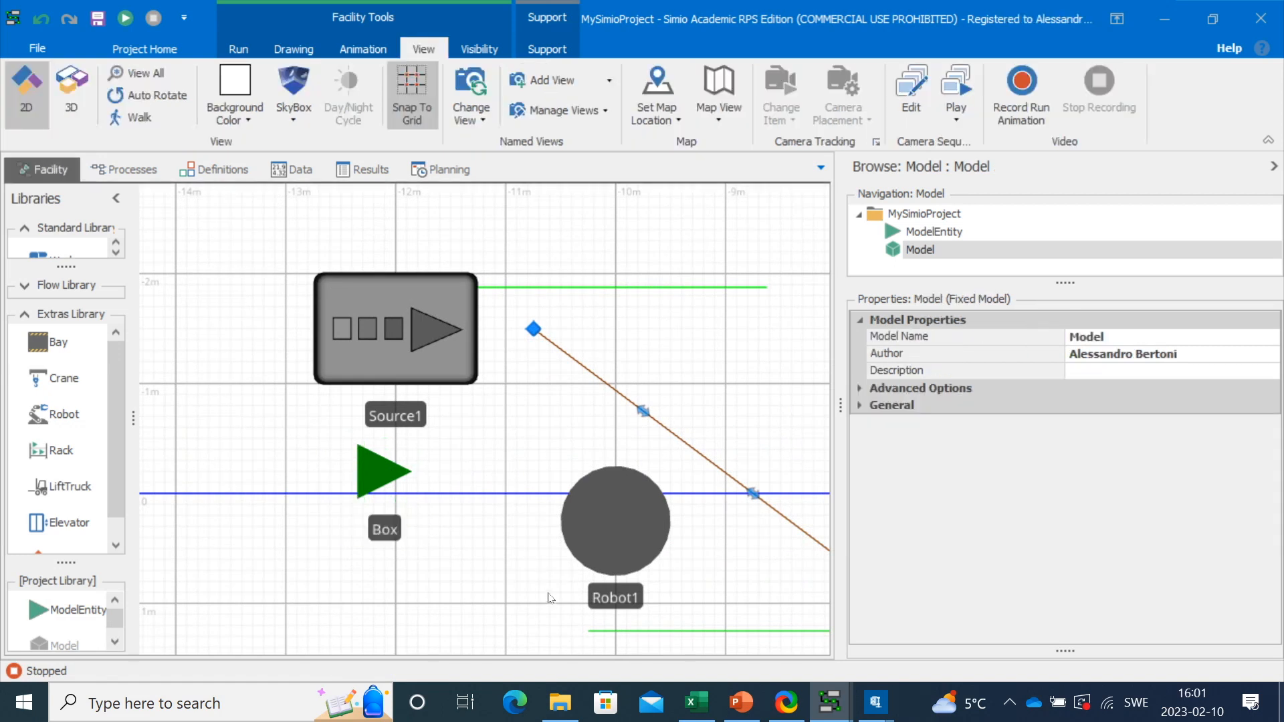
Step: Apply the Box2 symbol from the Containers library to the Box entity
click(387, 473)
click(448, 119)
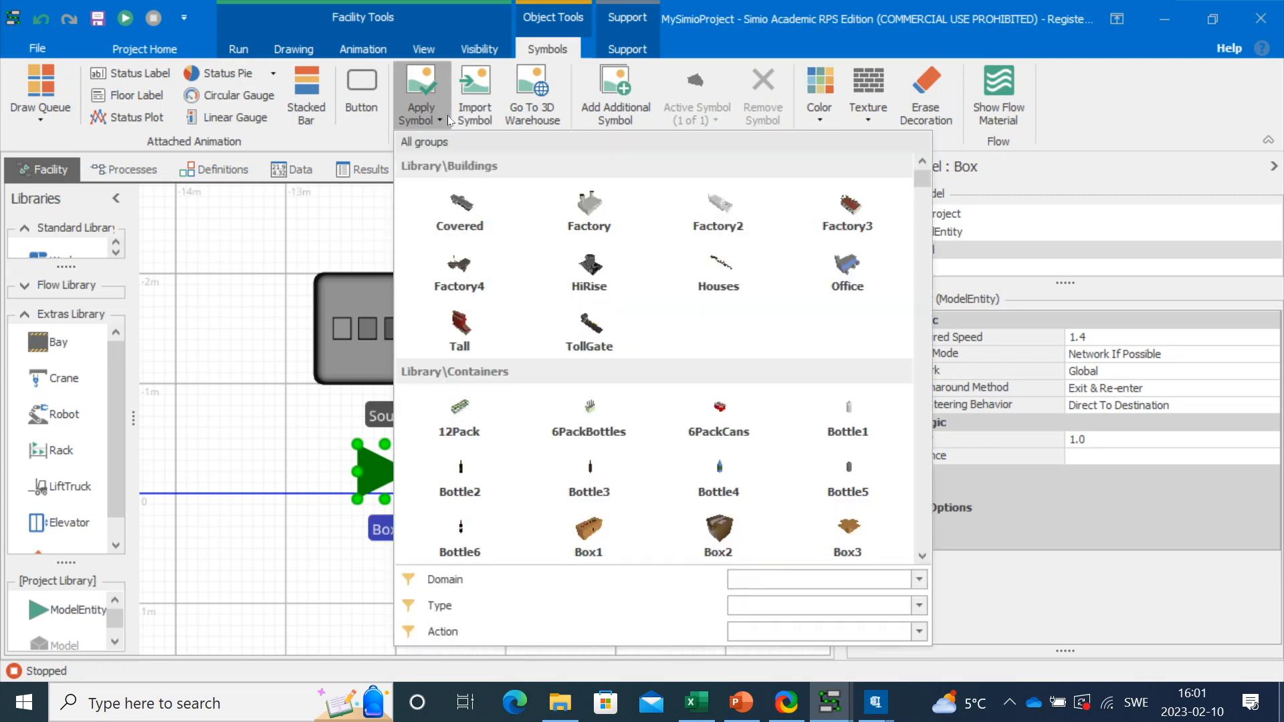
click(708, 524)
click(462, 541)
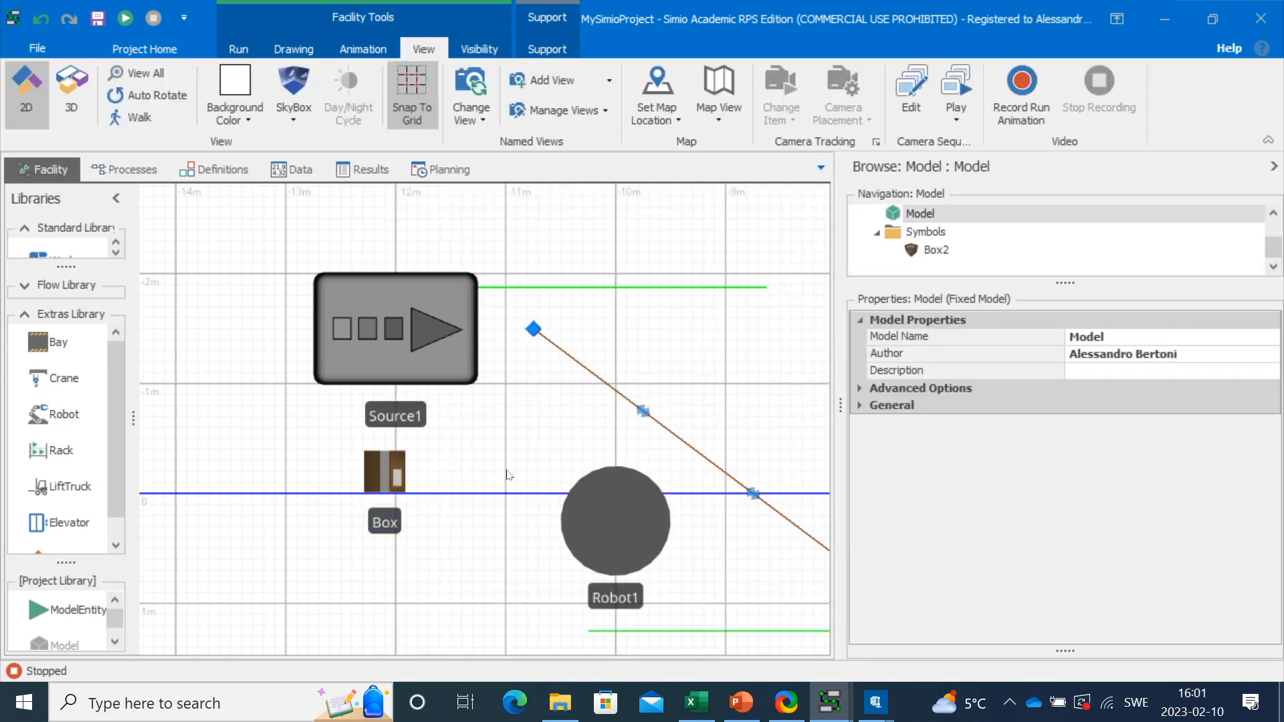
Step: Run the model in 3D to watch the robot carry boxes from Source1 to Server1, then stop it in 2D
click(86, 91)
click(126, 18)
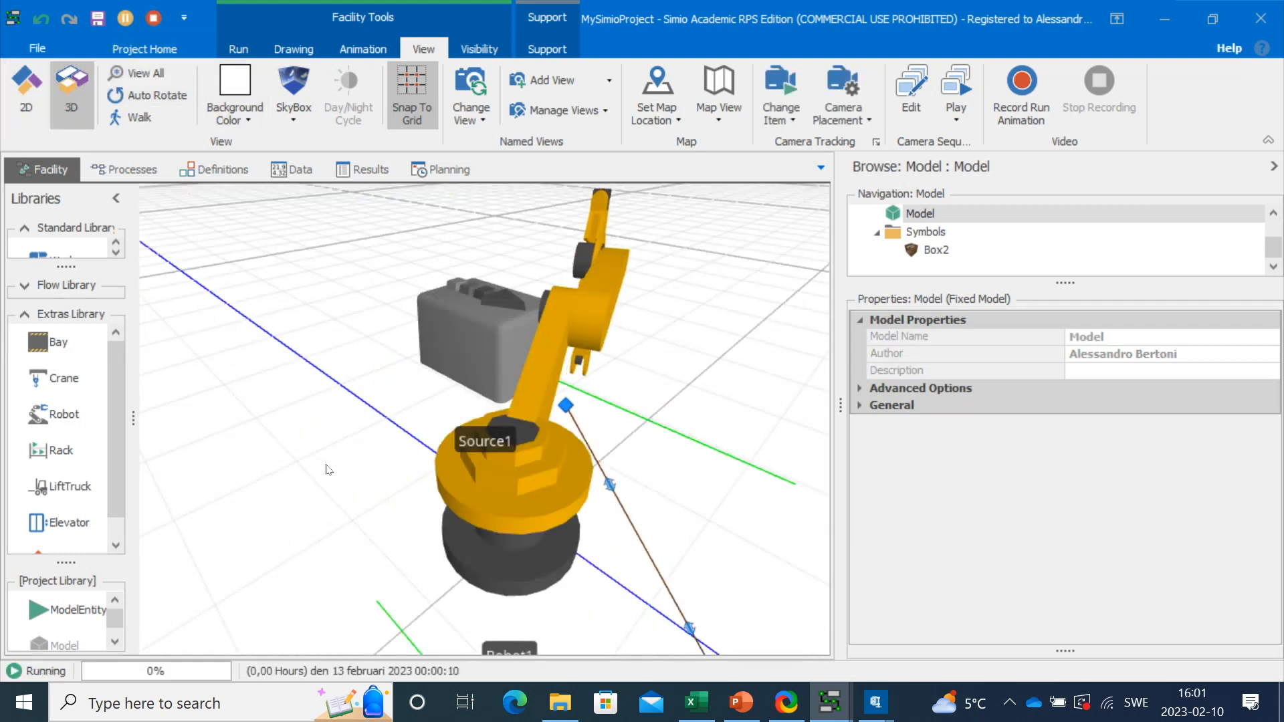
drag(324, 467, 206, 358)
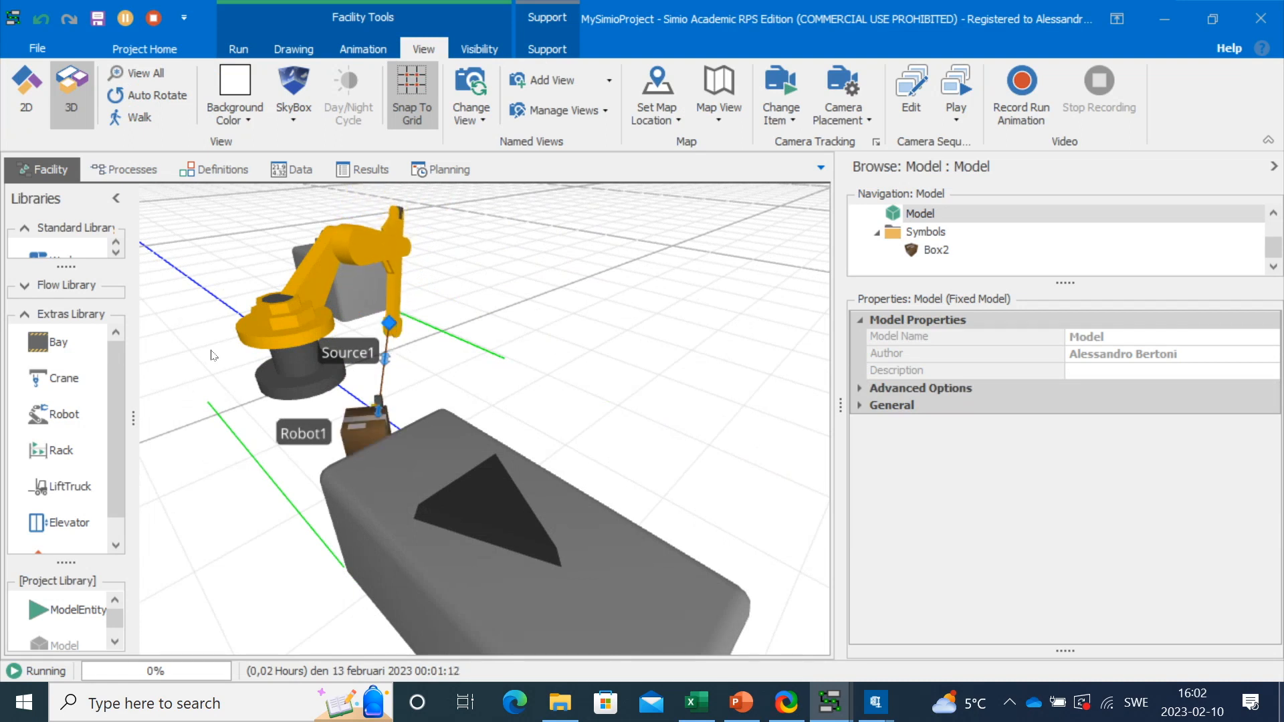
drag(543, 375, 622, 364)
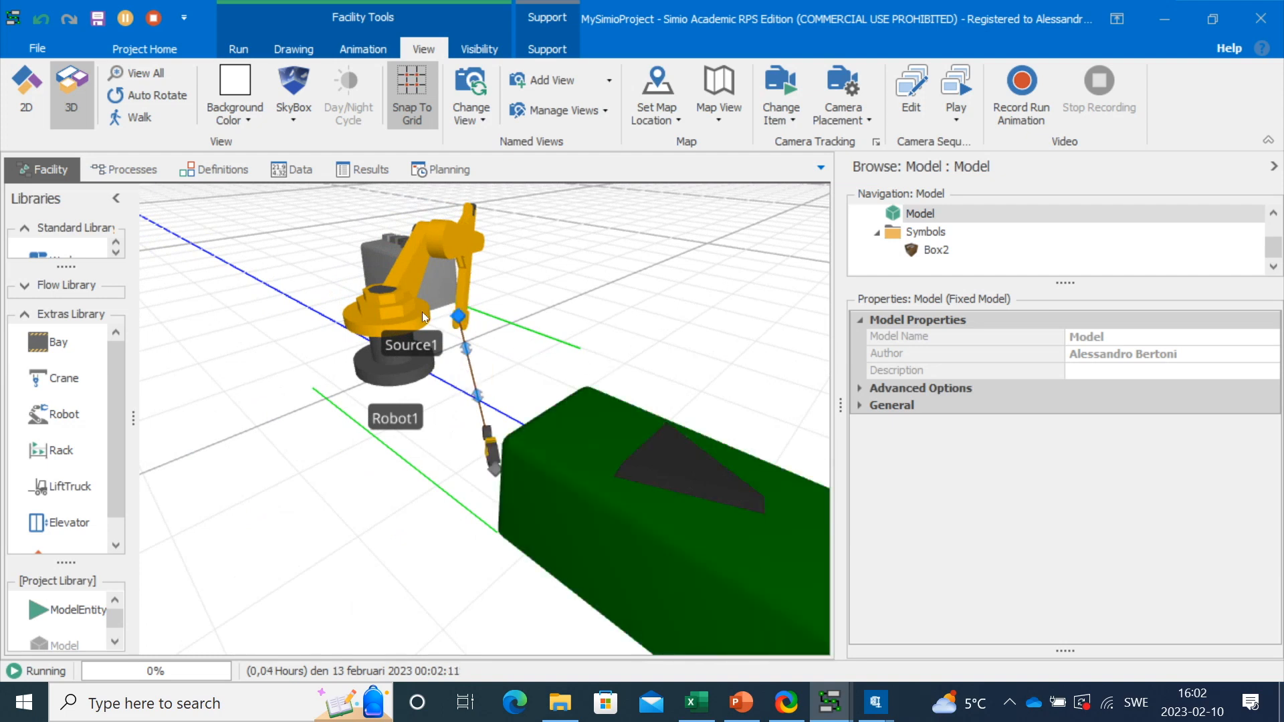
drag(266, 447, 326, 461)
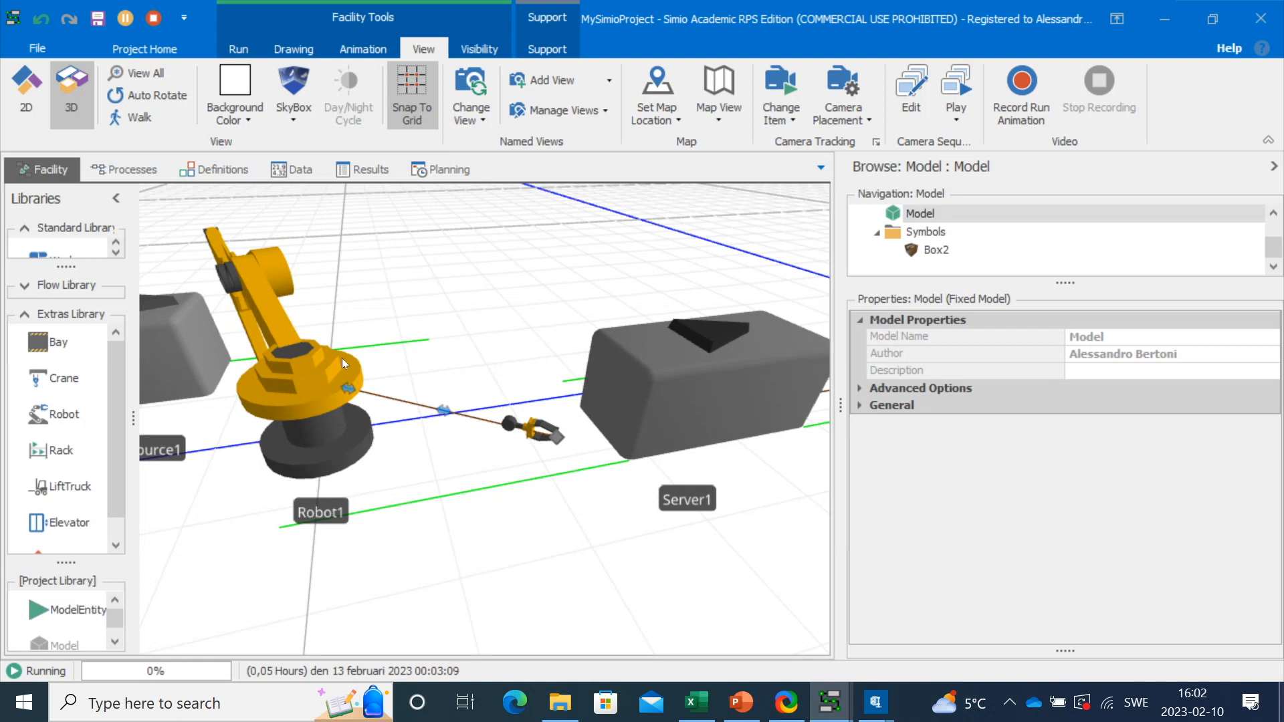
click(361, 349)
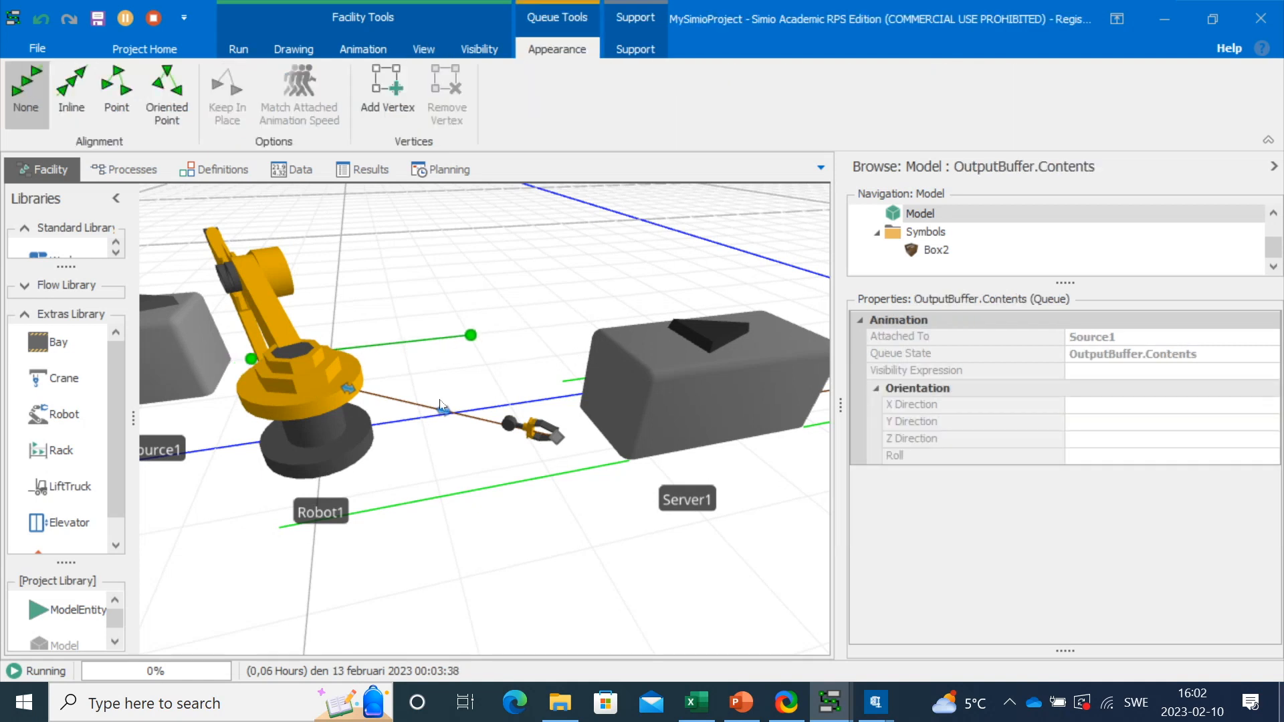
drag(475, 552, 615, 577)
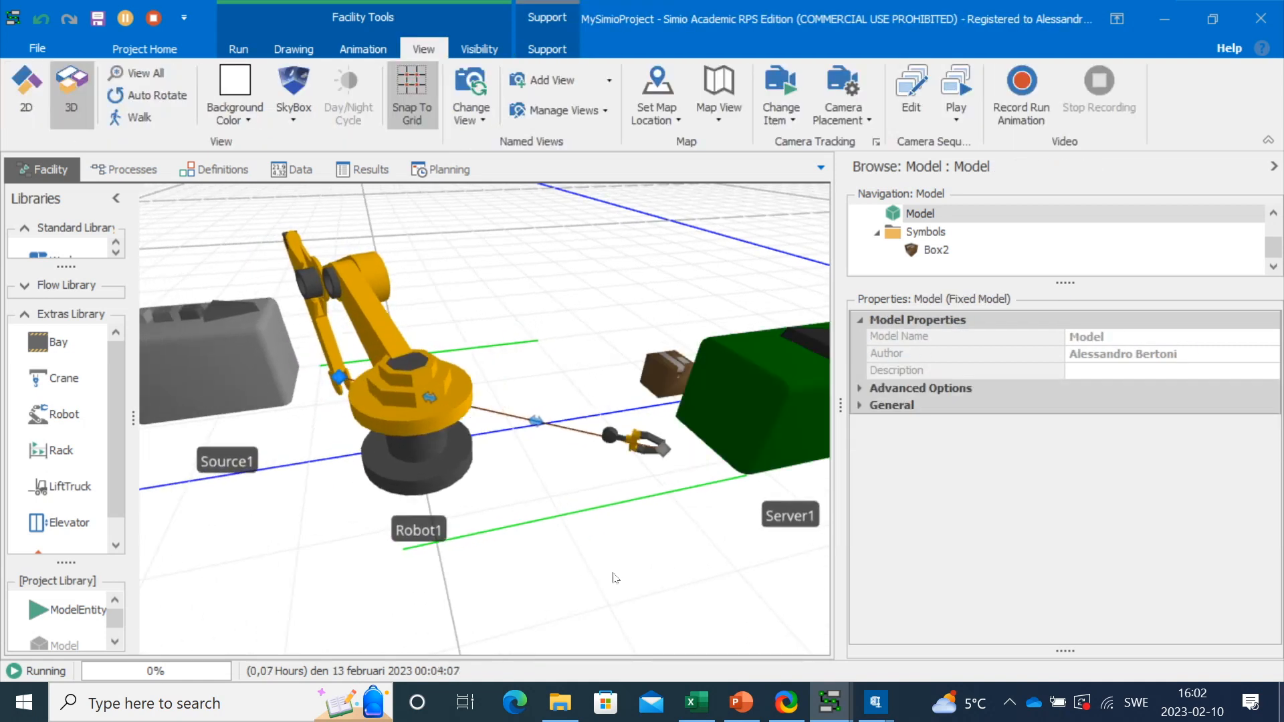
click(26, 90)
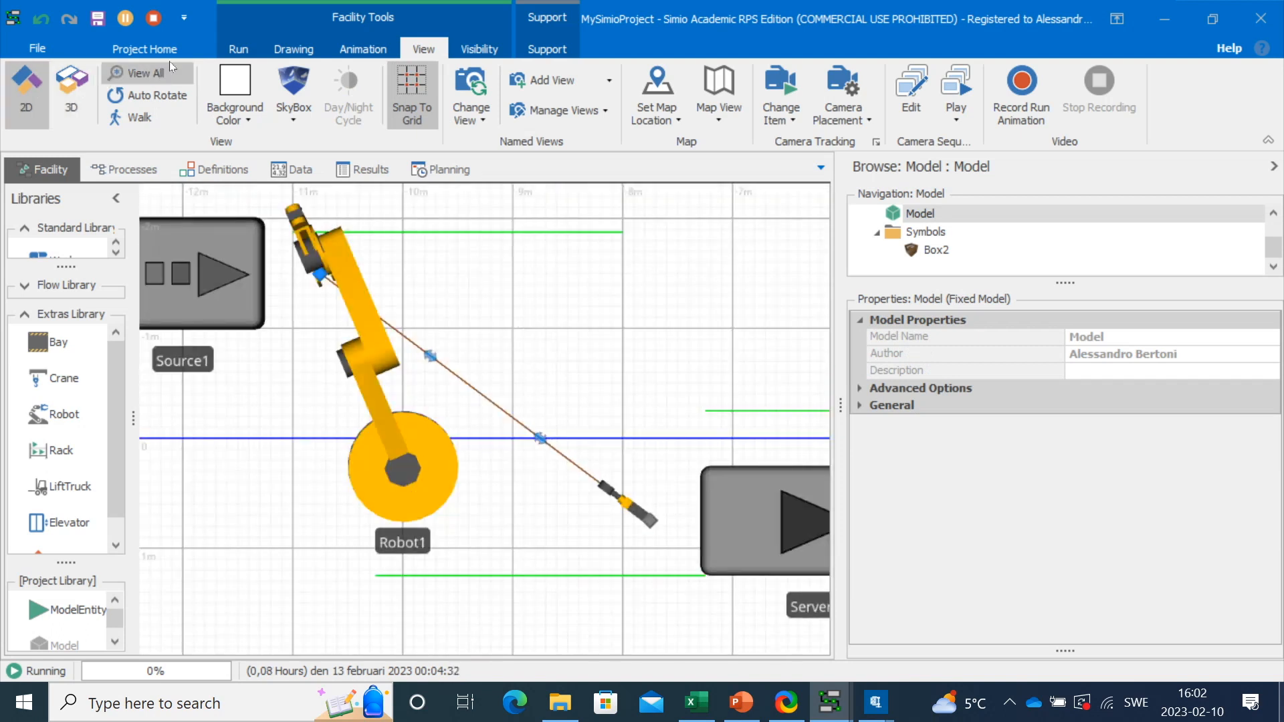
click(153, 20)
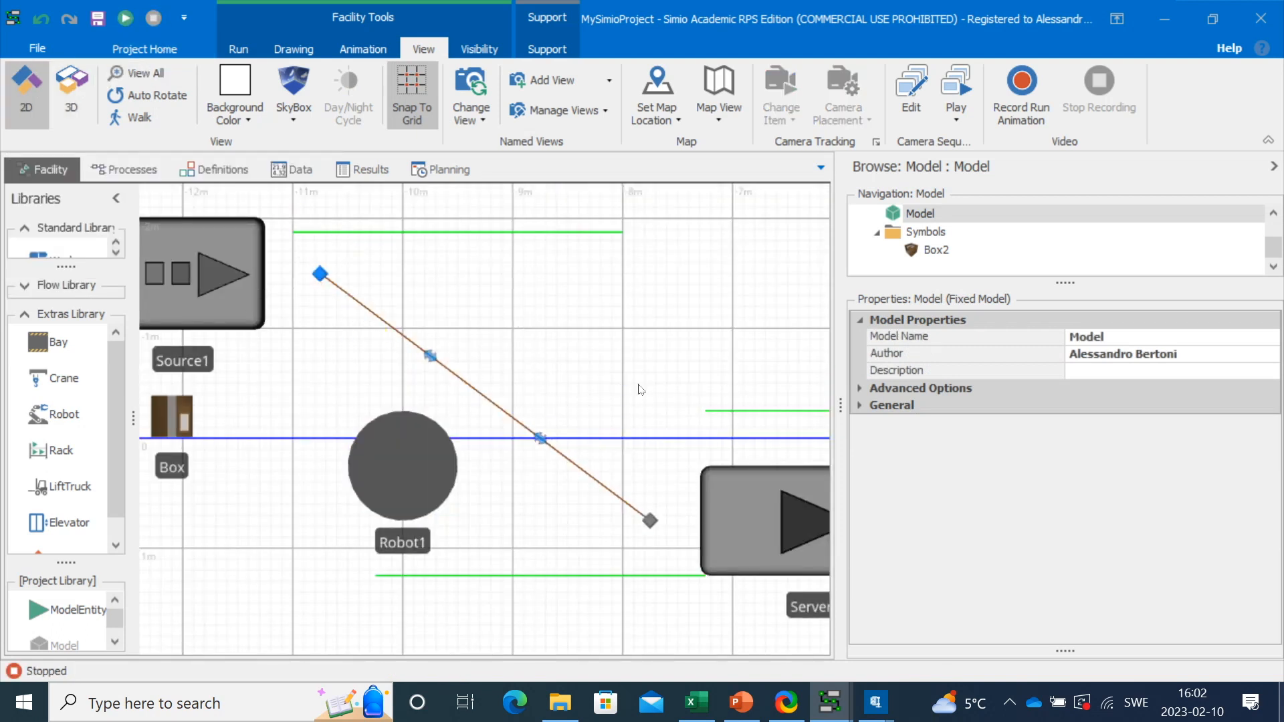
Step: Place a Bay from the Extras Library between Server1 and Server2
drag(616, 383, 276, 302)
scroll(426, 331, down, 5)
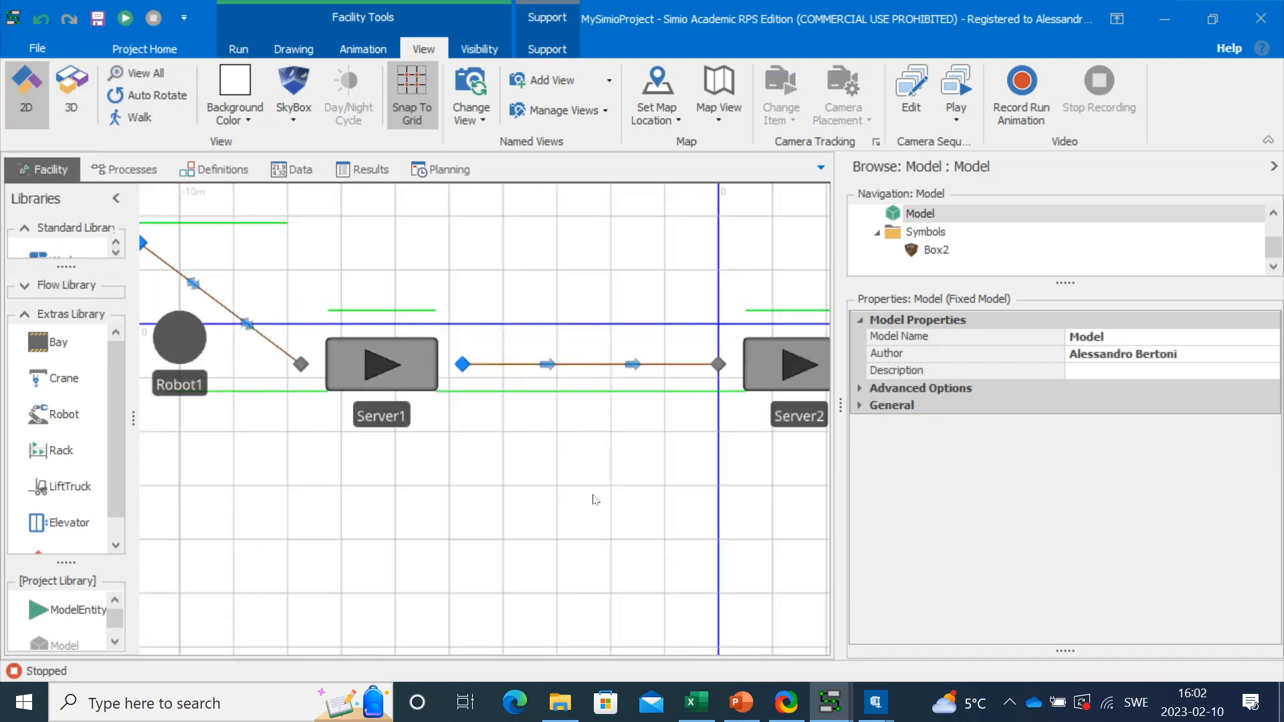
drag(480, 521, 498, 522)
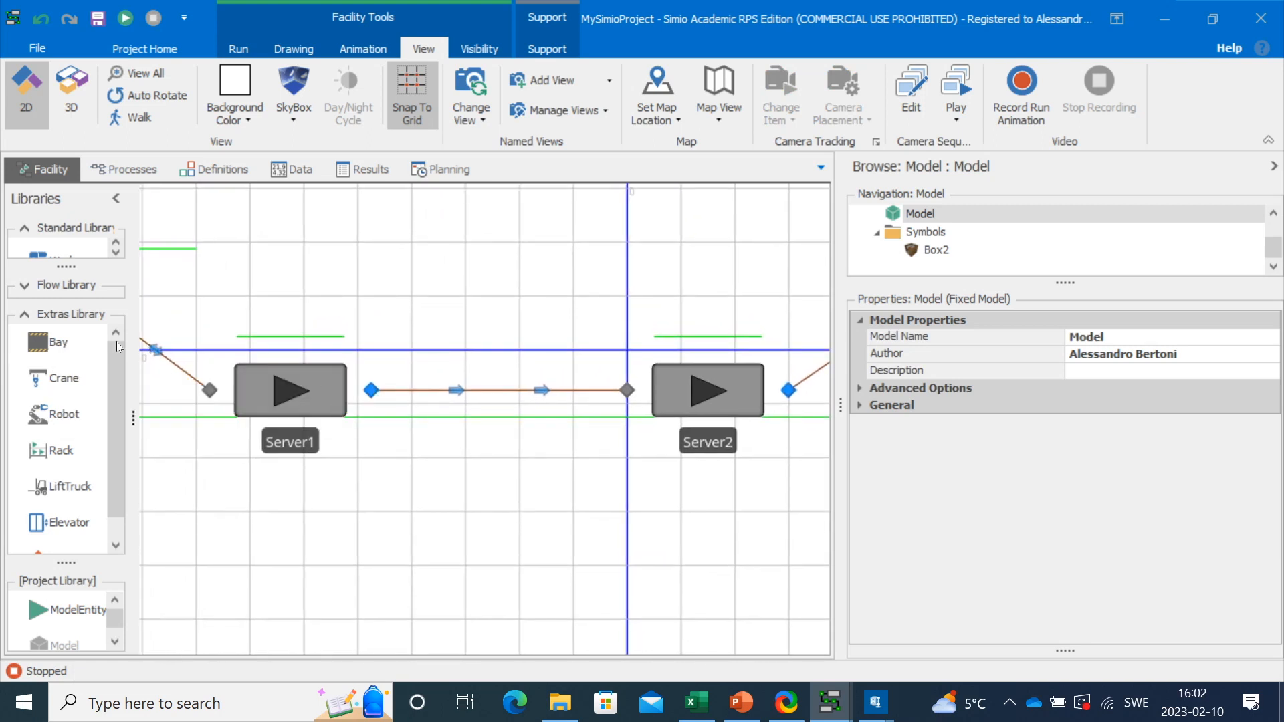
drag(47, 348, 309, 374)
click(501, 375)
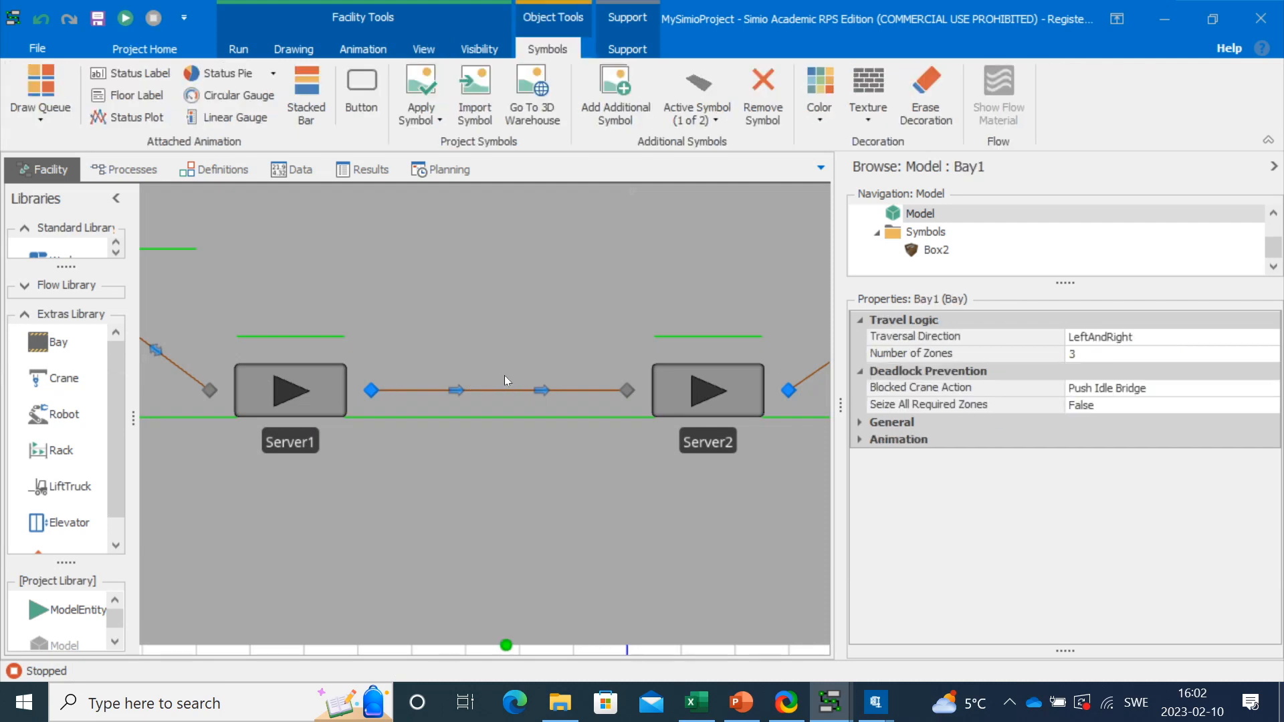
Step: Shrink and reposition Bay1 so it covers the path between Server1 and Server2
scroll(504, 375, down, 2)
drag(242, 246, 499, 354)
drag(597, 463, 474, 426)
drag(650, 338, 541, 392)
drag(504, 440, 573, 419)
click(574, 423)
mouse_move(538, 369)
mouse_down()
mouse_move(529, 355)
mouse_move(590, 331)
mouse_move(553, 351)
mouse_up()
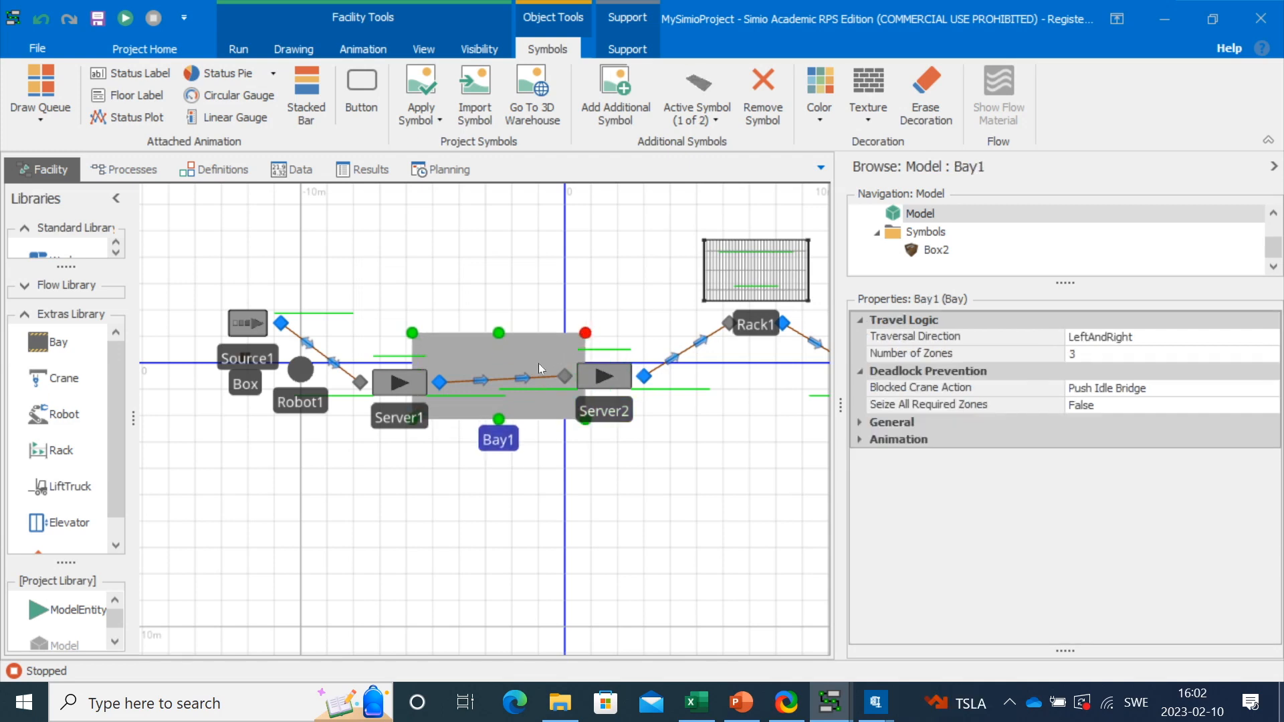
Step: Place a Crane from the Extras Library inside Bay1, near Server1's output node
scroll(539, 363, up, 3)
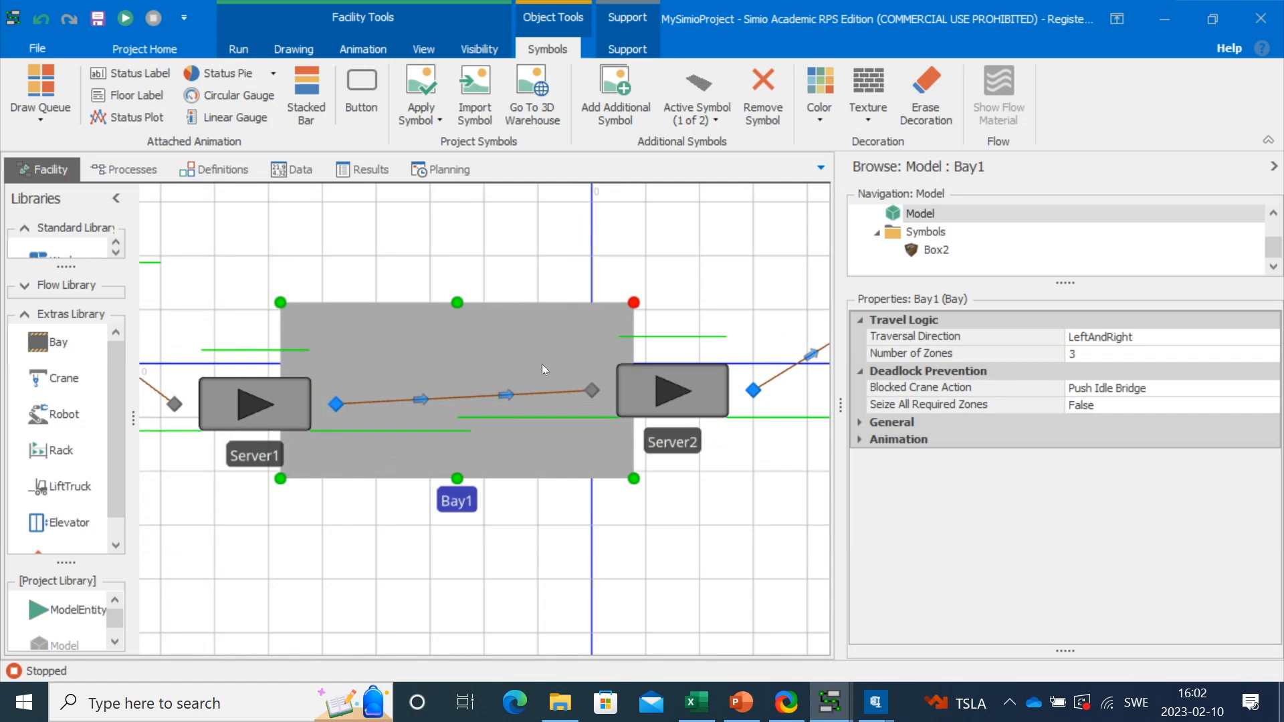
drag(64, 378, 379, 378)
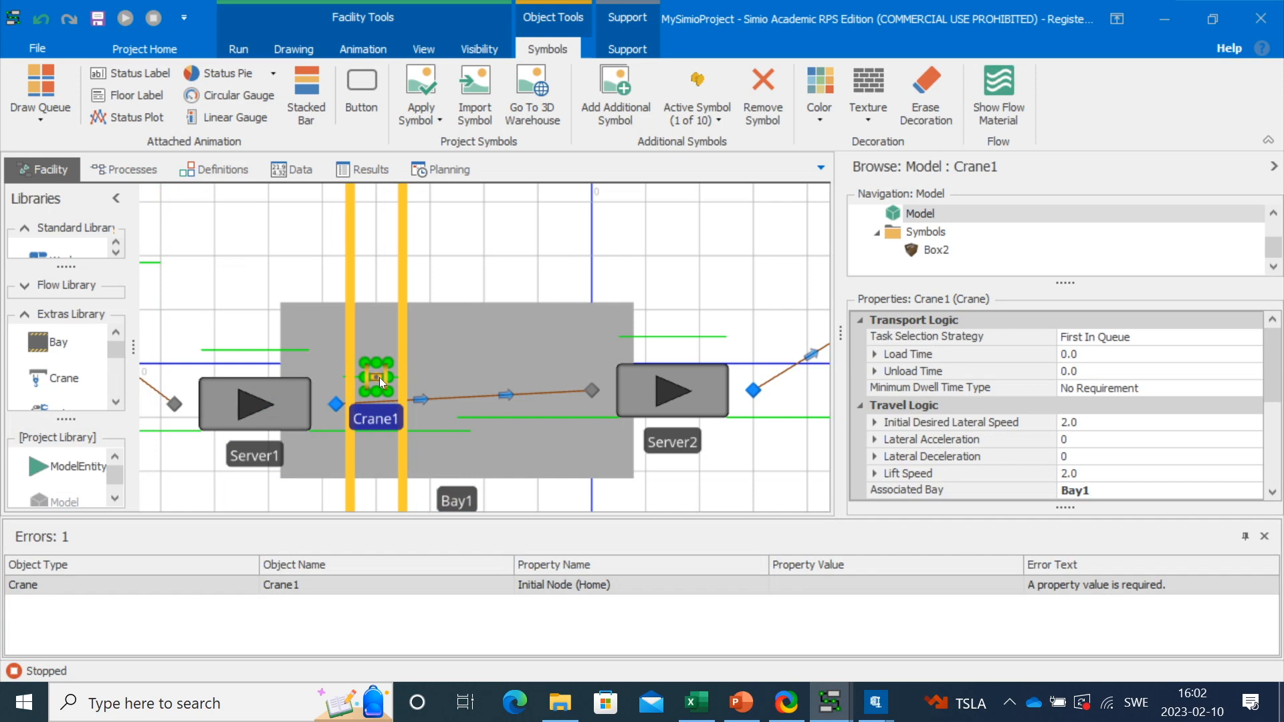
Step: Set Crane1's Initial Node (Home) to Output@Server1
scroll(1079, 452, down, 3)
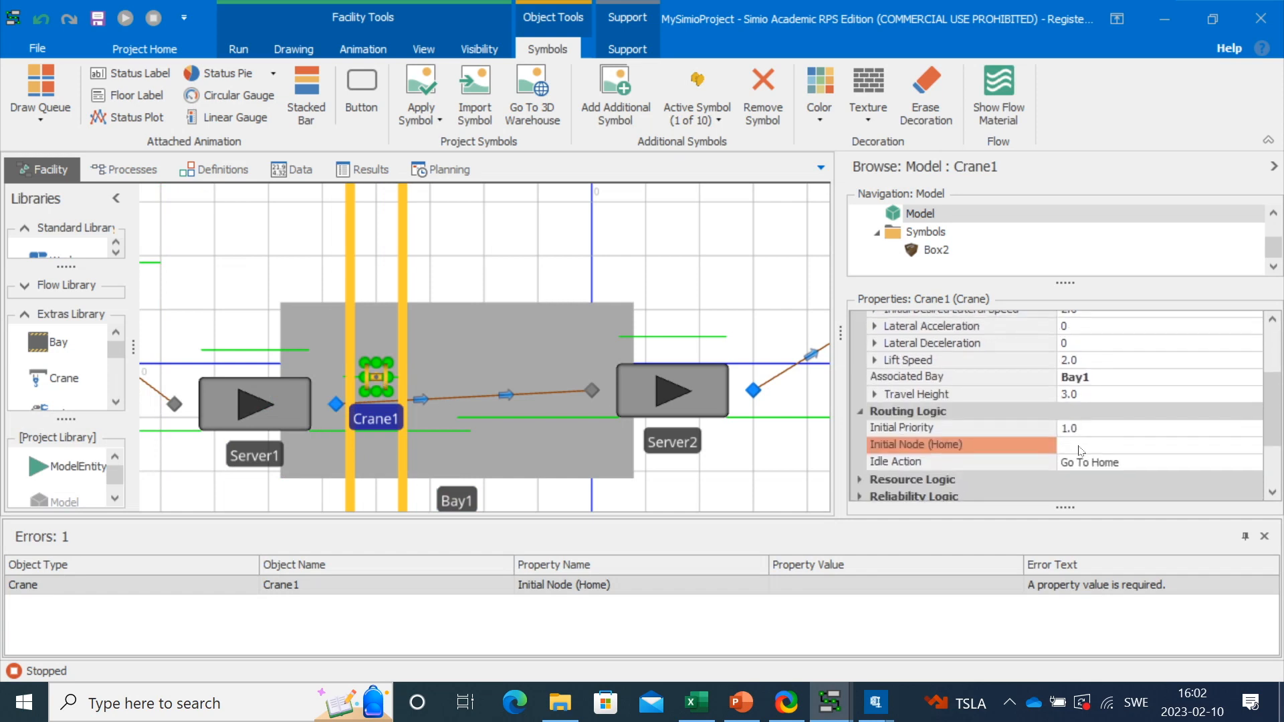
click(1114, 441)
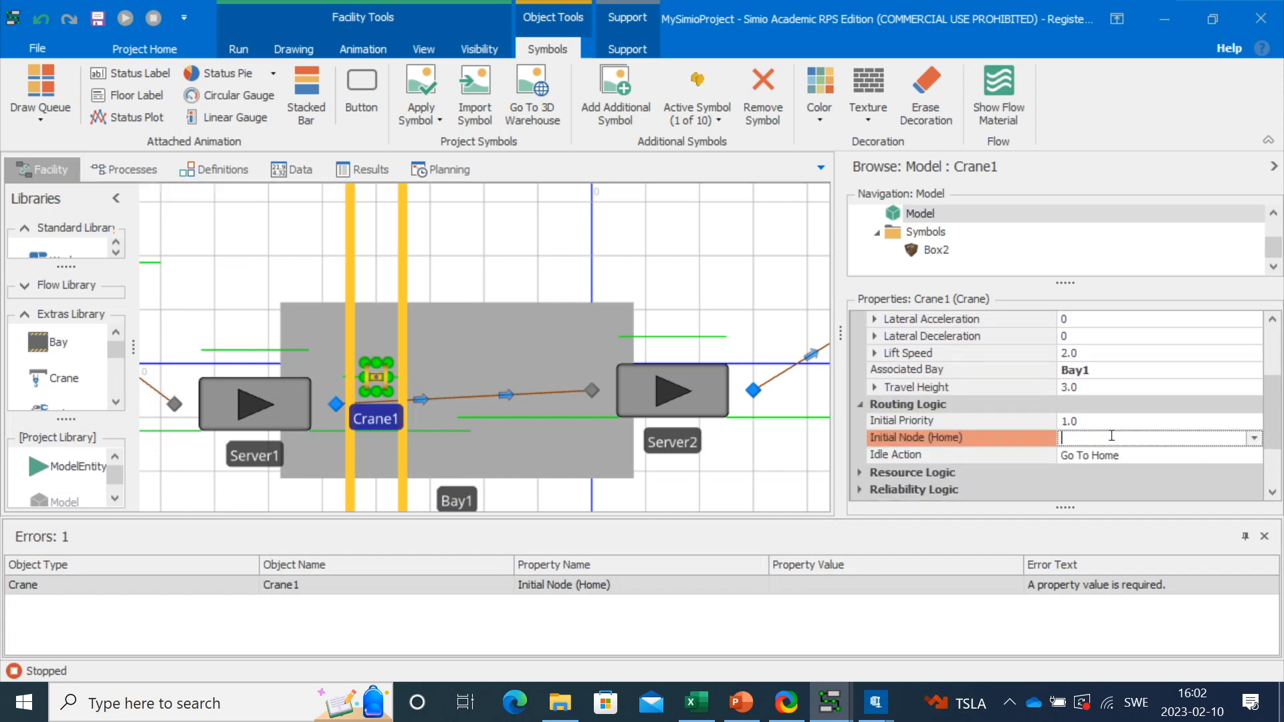
click(1253, 439)
scroll(1194, 515, down, 1)
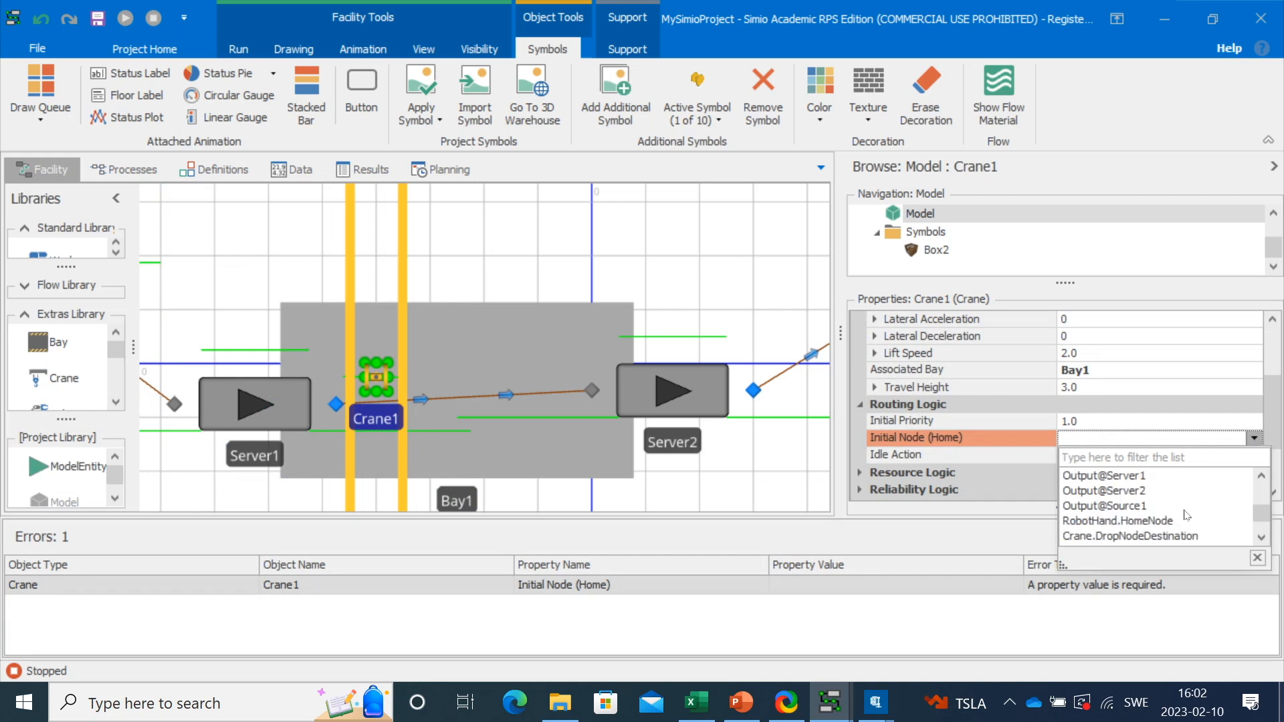
click(1145, 480)
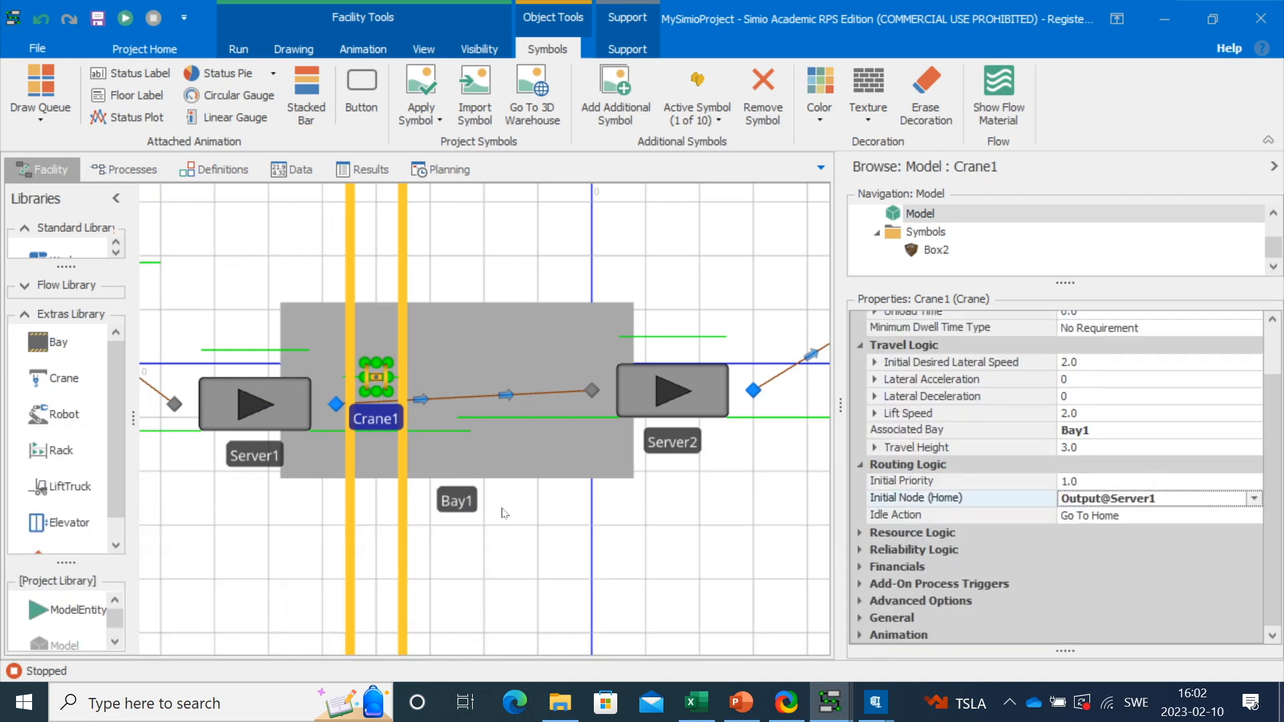
click(598, 512)
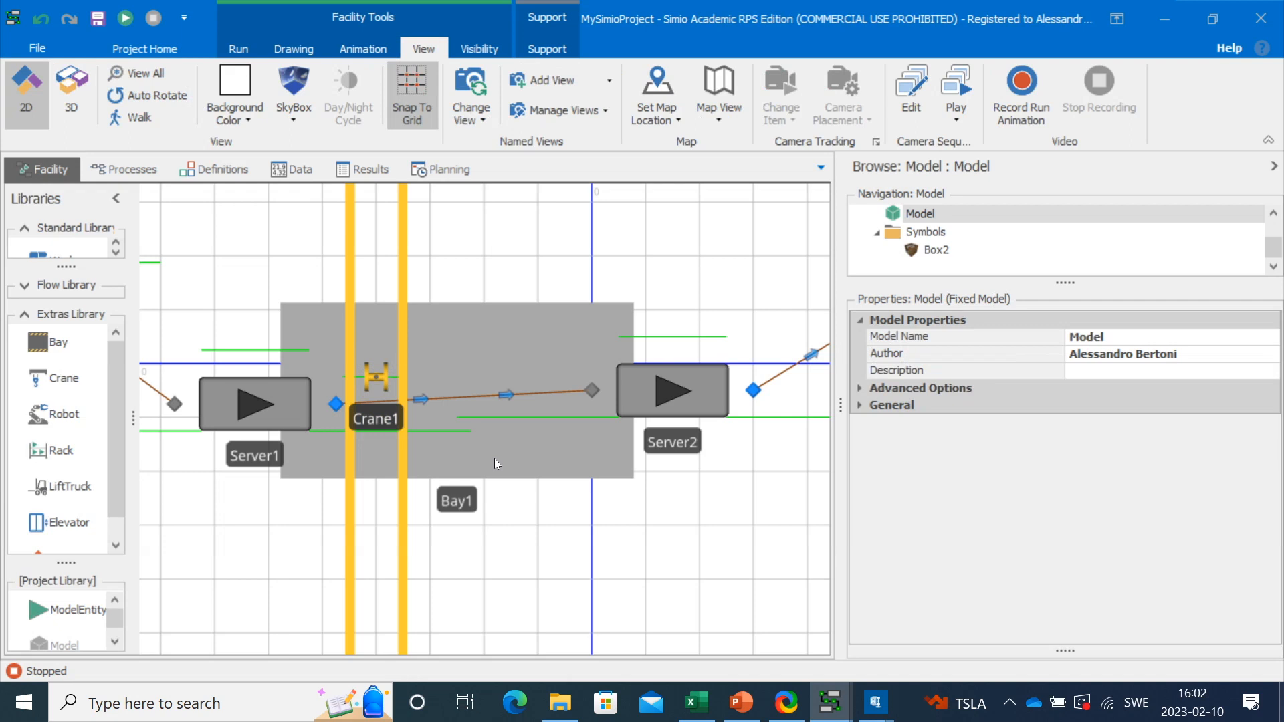
Step: Change the type of the path between Server1 and Server2 to Bidirectional
scroll(495, 459, down, 1)
click(476, 418)
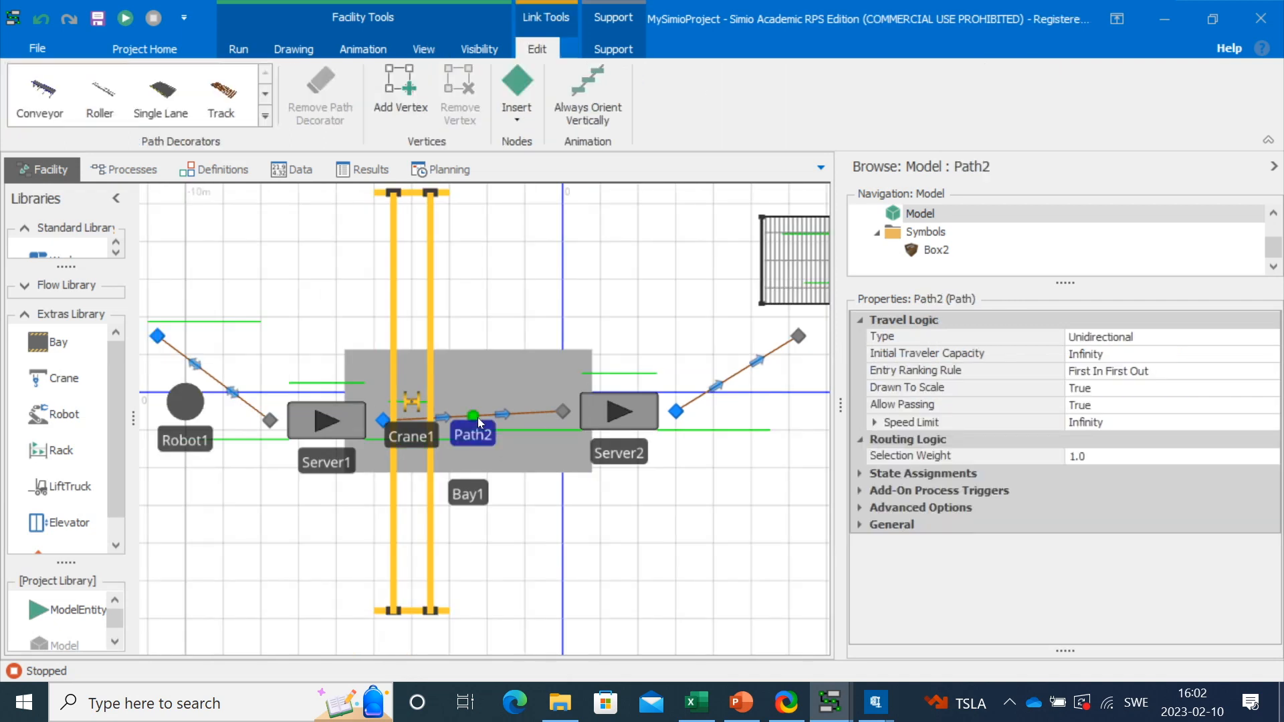
click(1135, 337)
click(1145, 369)
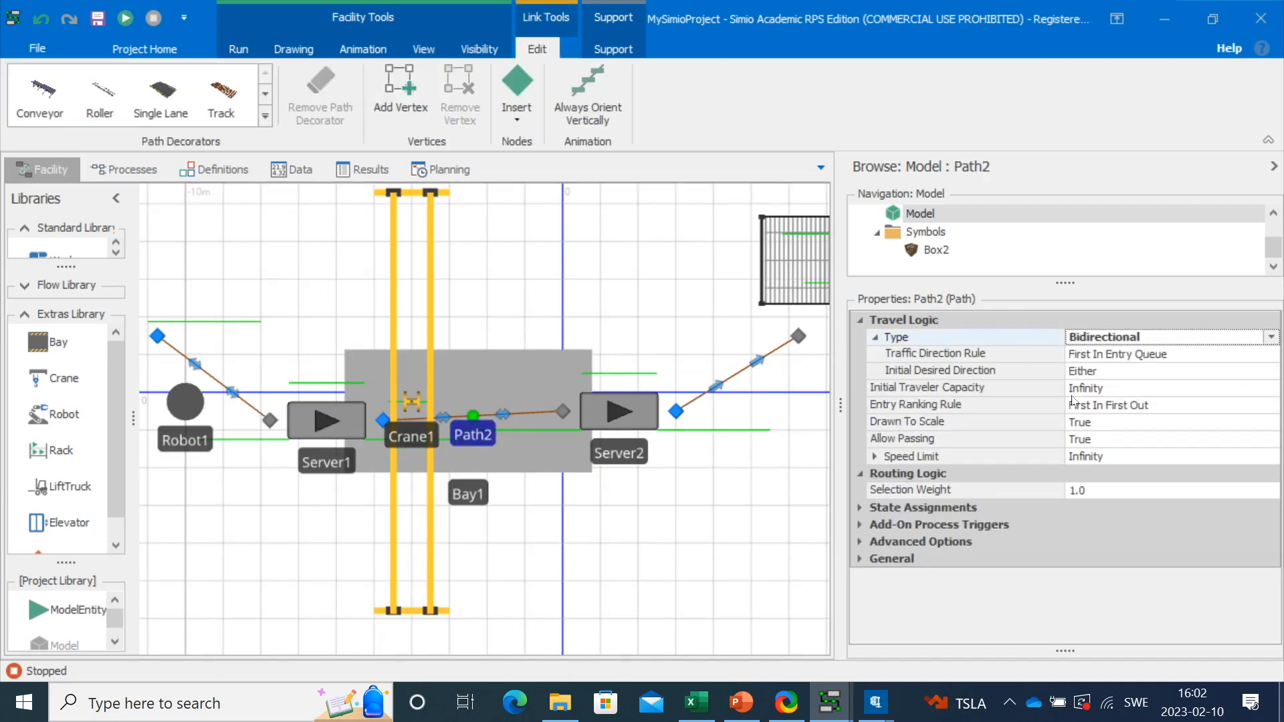
Step: Route entities leaving Server1's output node to a Specific destination, with Input@Server2 as the node name
scroll(390, 433, up, 3)
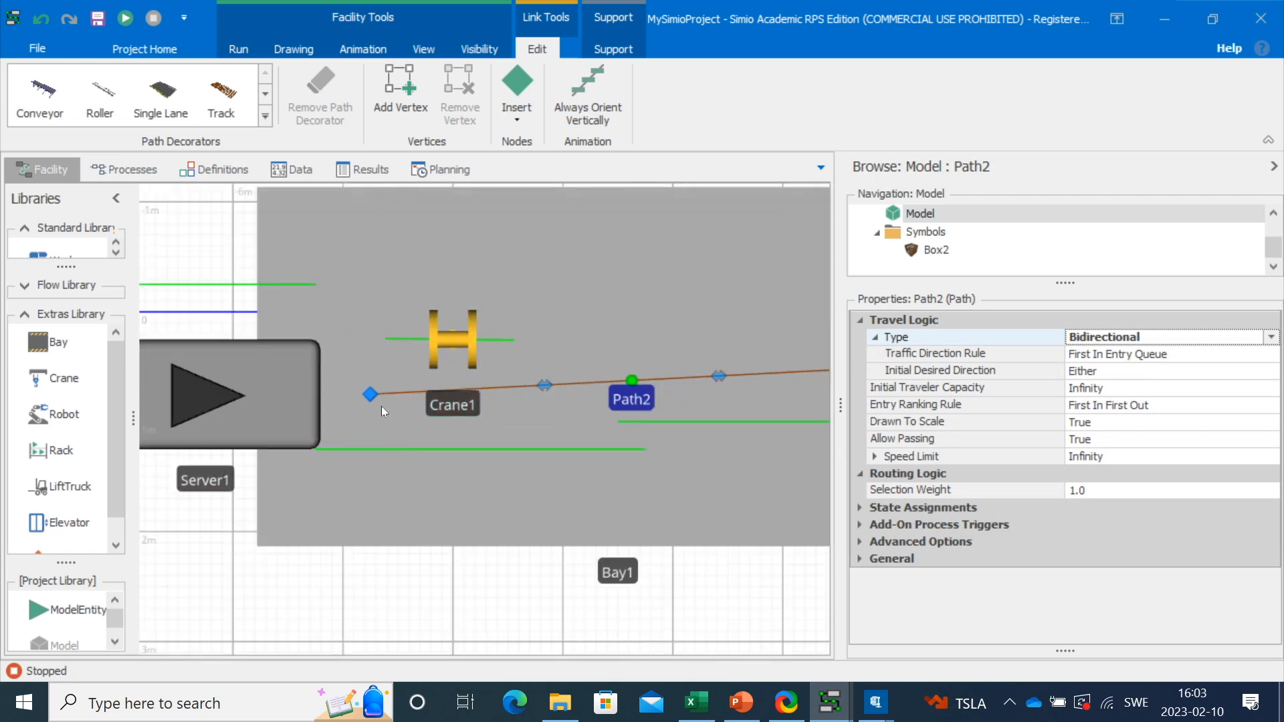
click(371, 396)
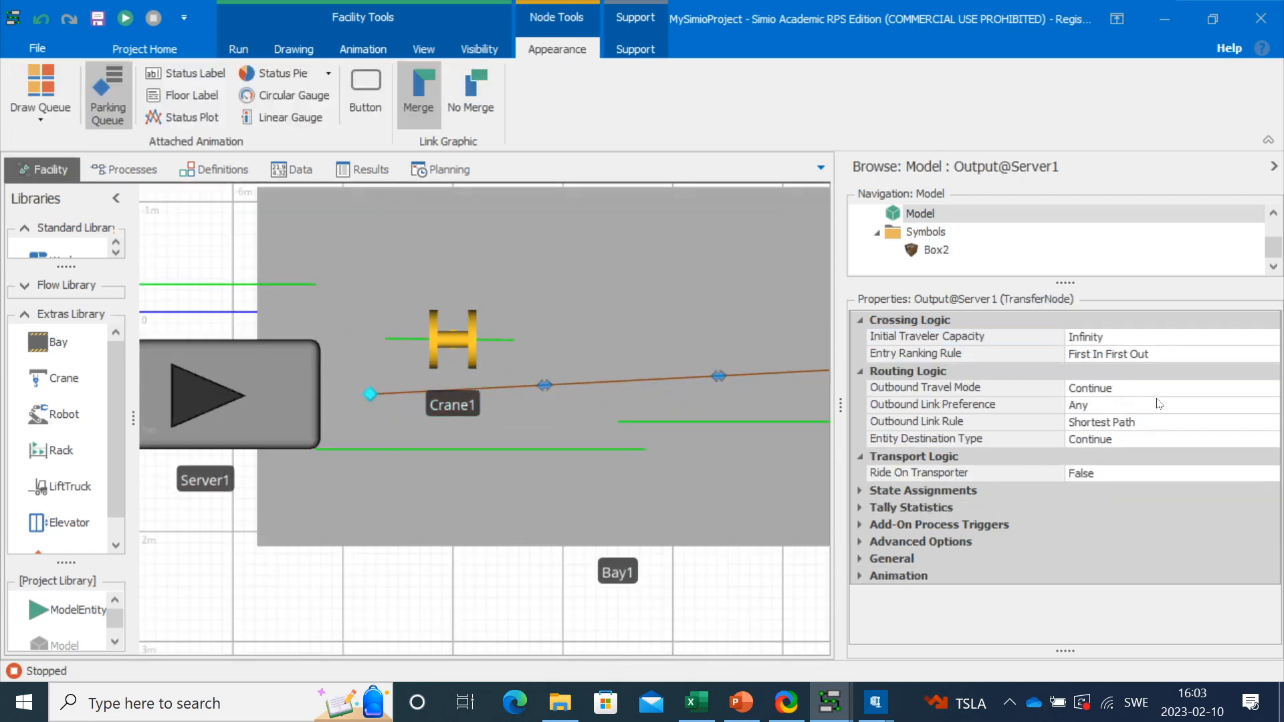
click(1170, 445)
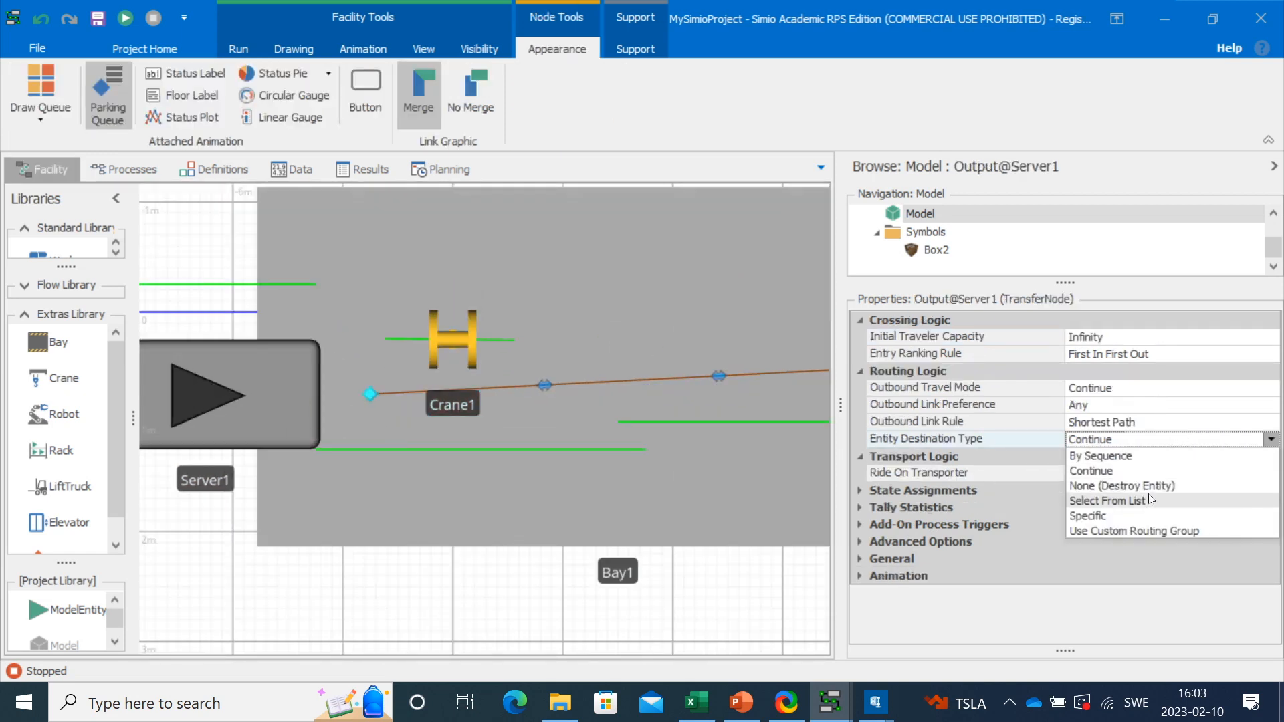
click(1135, 516)
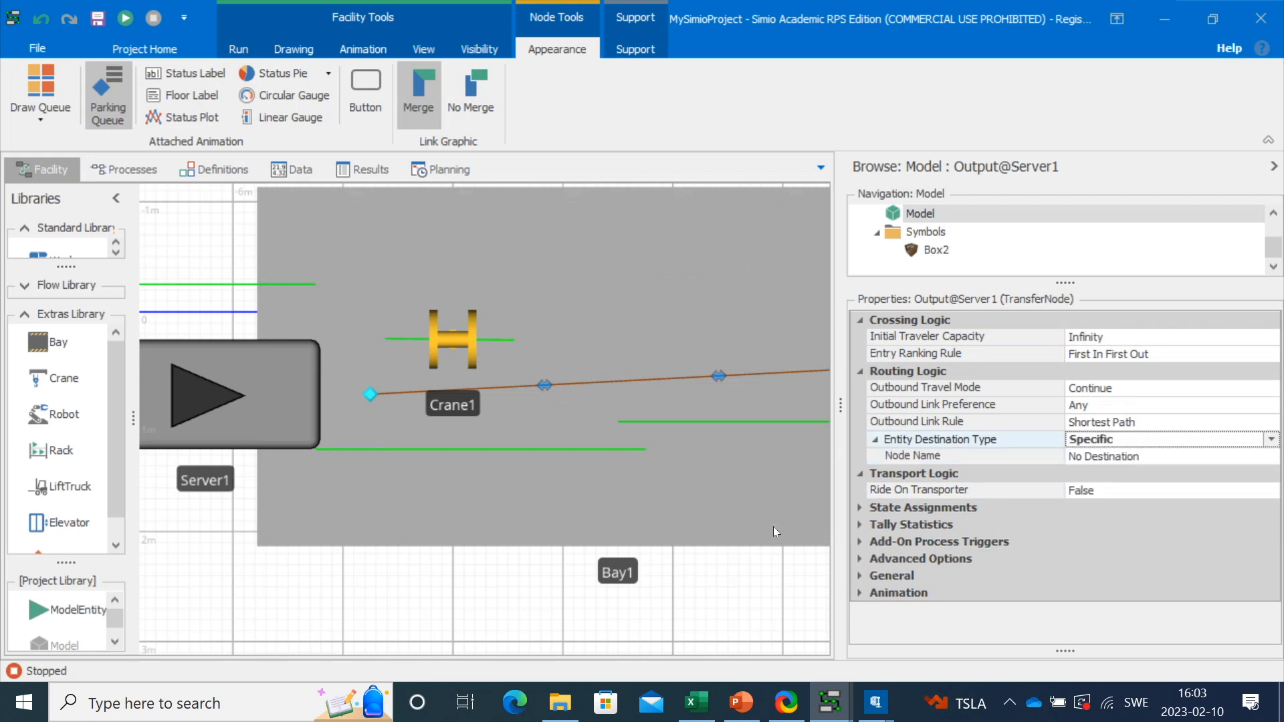
click(708, 573)
drag(725, 573, 644, 591)
click(215, 400)
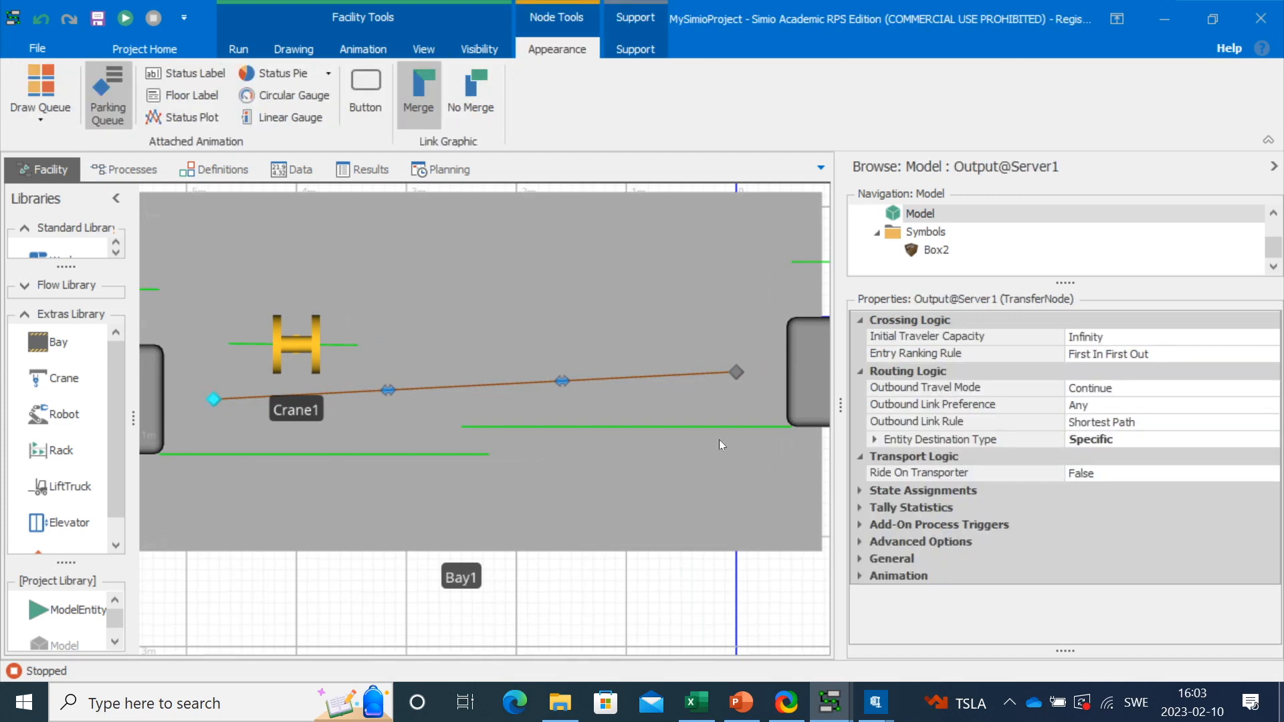
click(1136, 441)
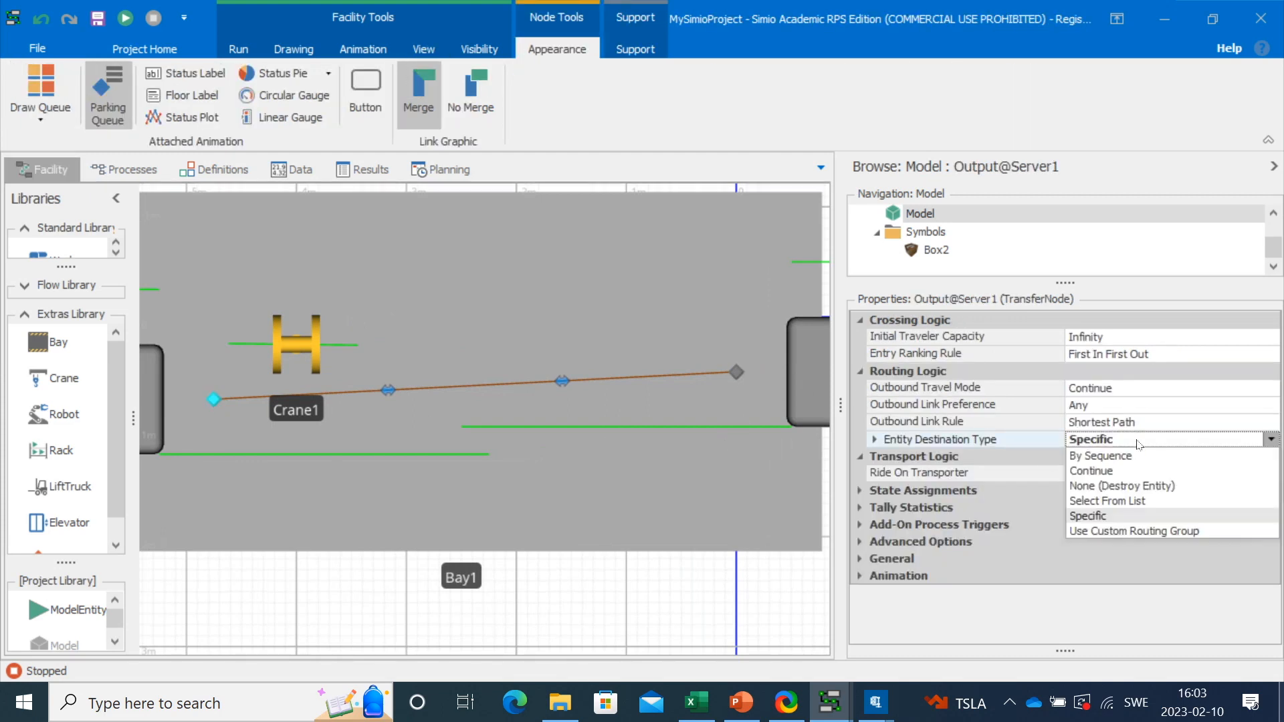
click(875, 440)
click(1148, 457)
click(1271, 456)
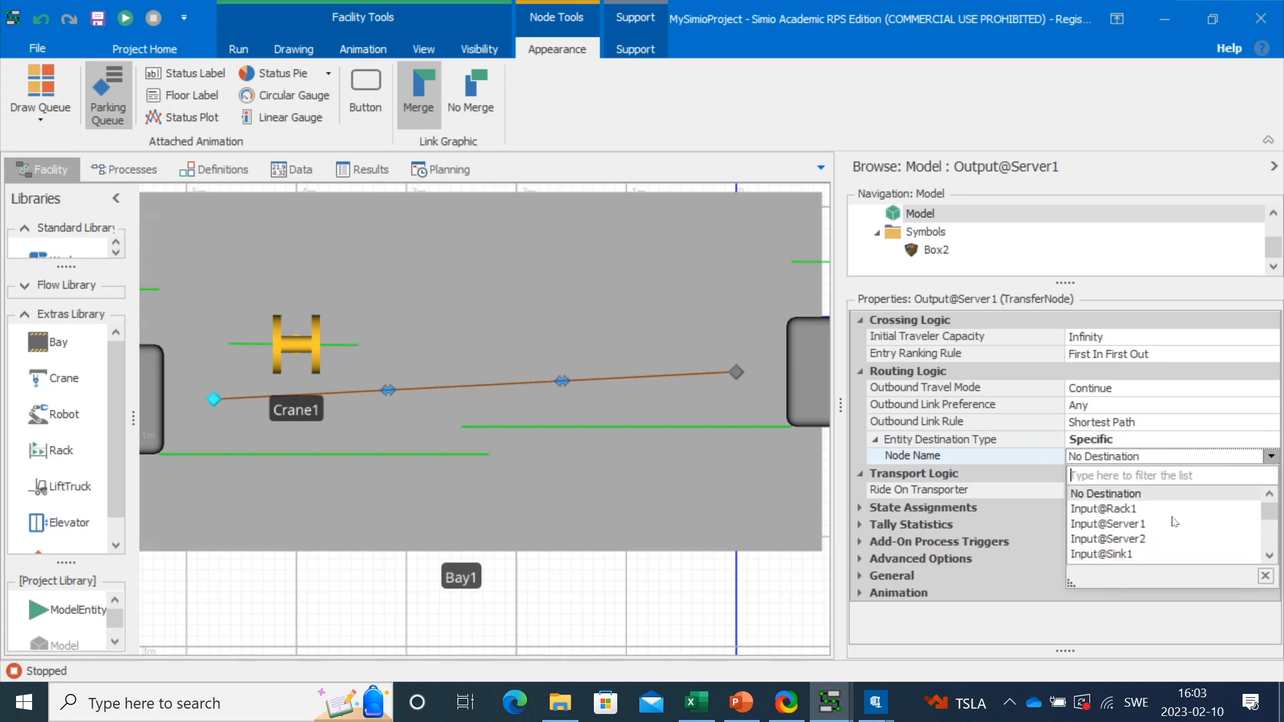
click(1134, 539)
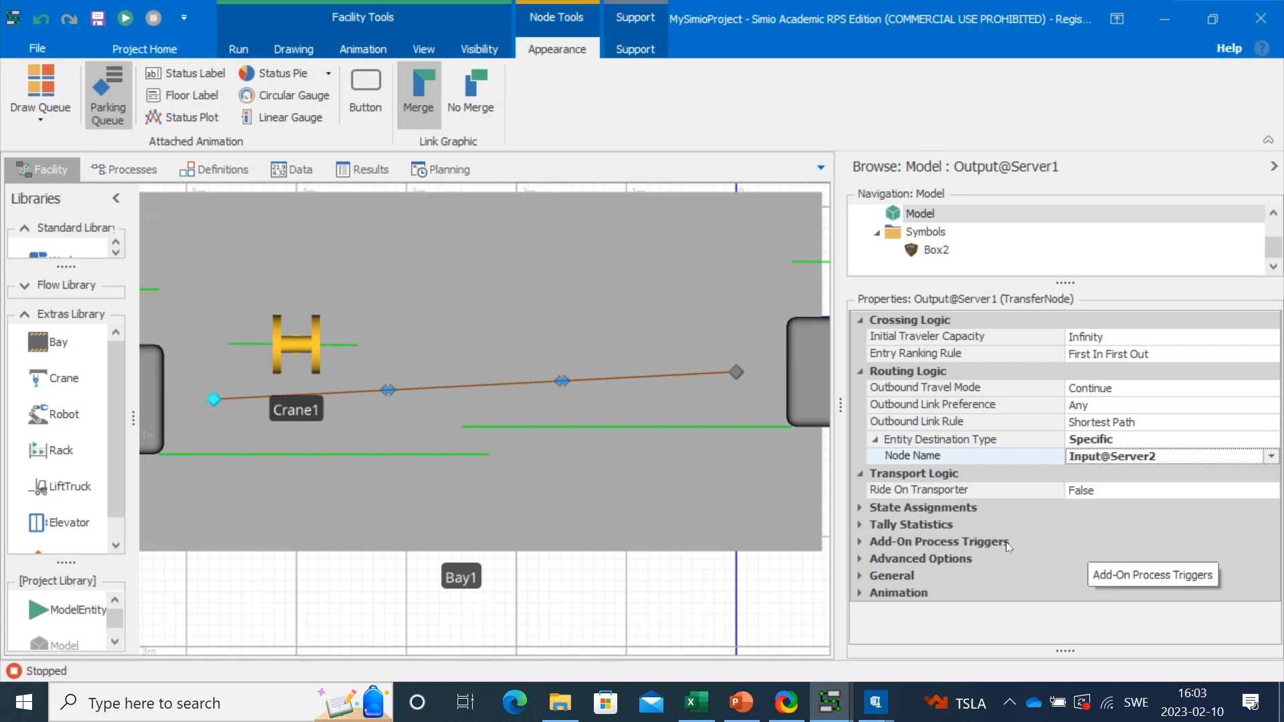
click(629, 600)
Step: Set Ride On Transporter to True on Server1's output node and choose Crane1 as the transporter
scroll(640, 587, down, 5)
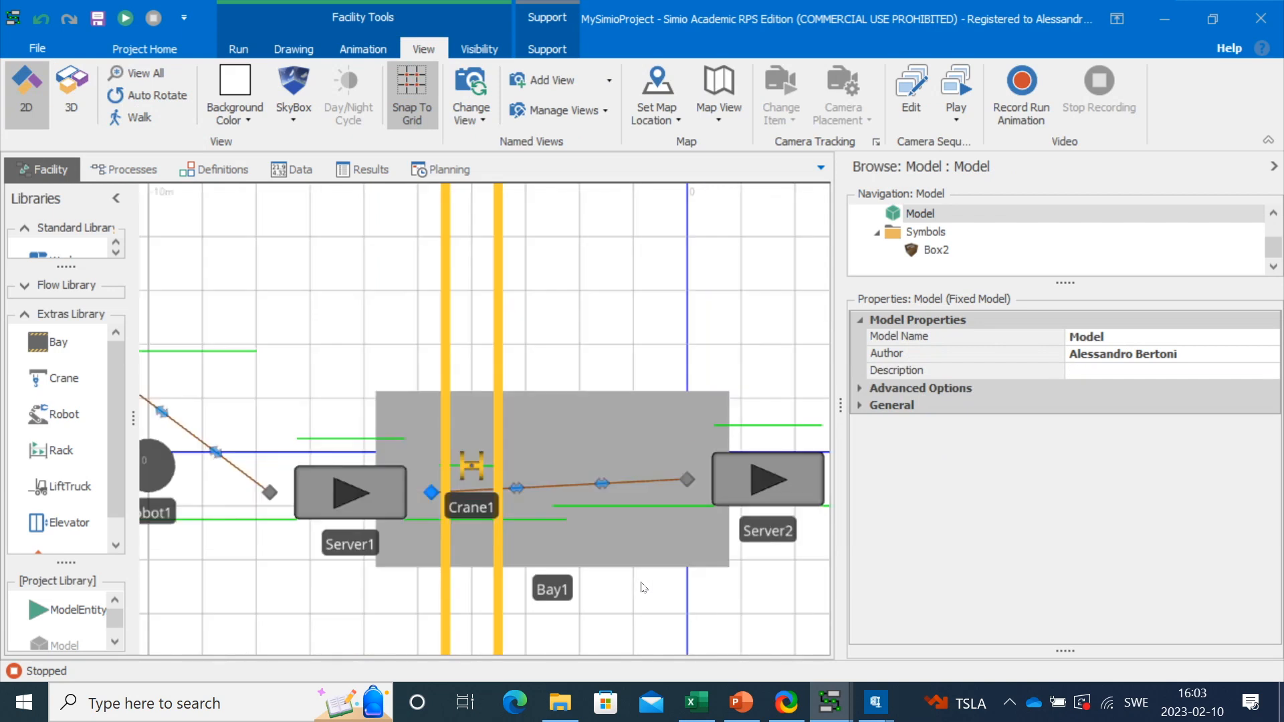
drag(645, 605, 664, 517)
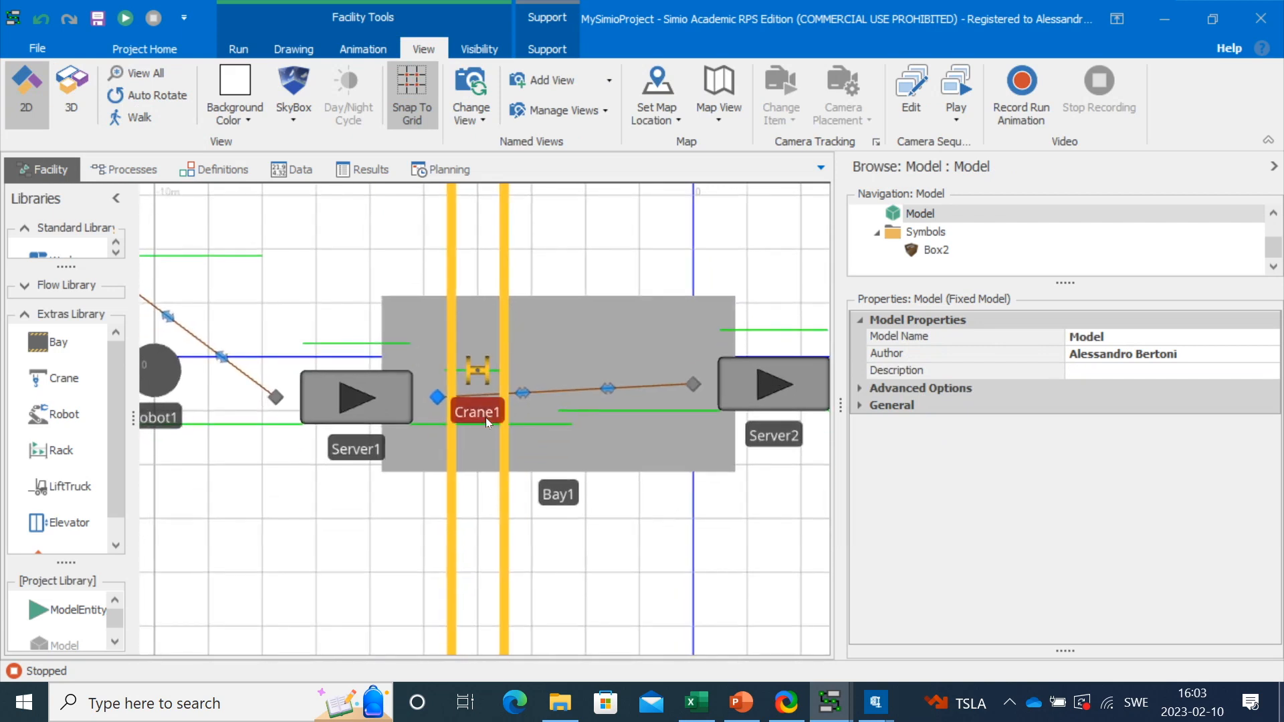
click(438, 399)
click(1168, 491)
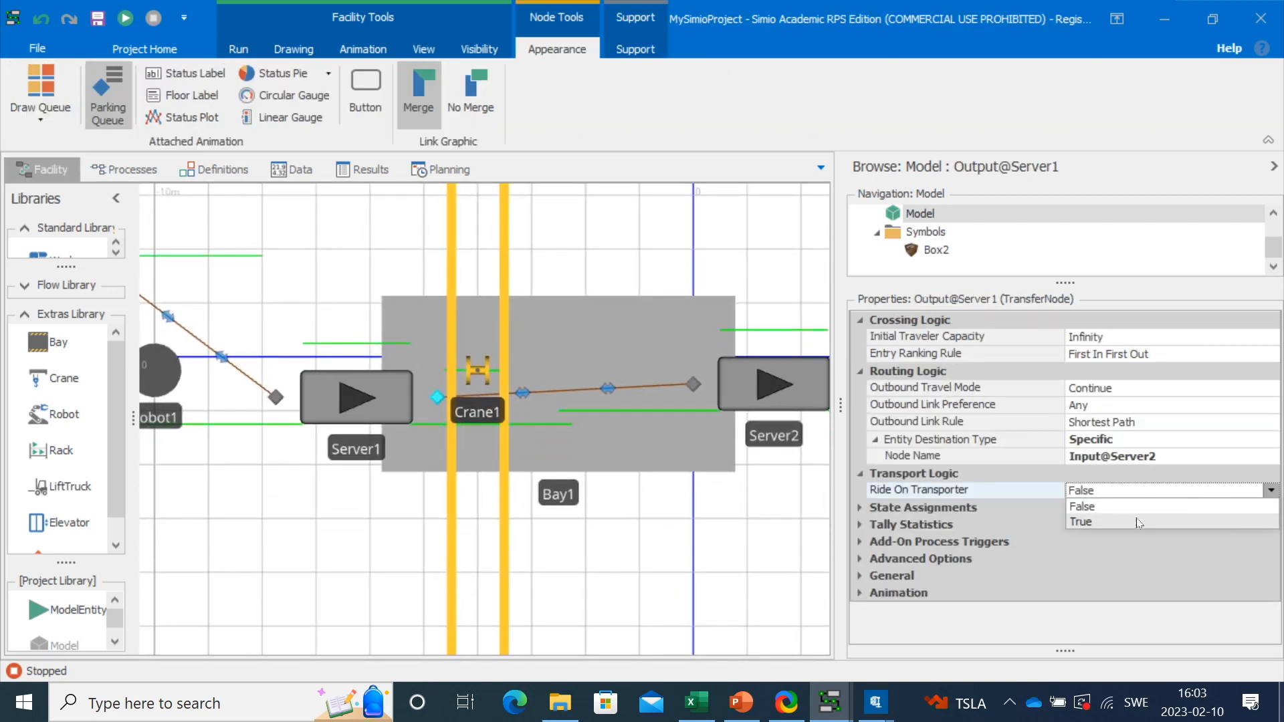
click(1161, 523)
scroll(1127, 489, down, 2)
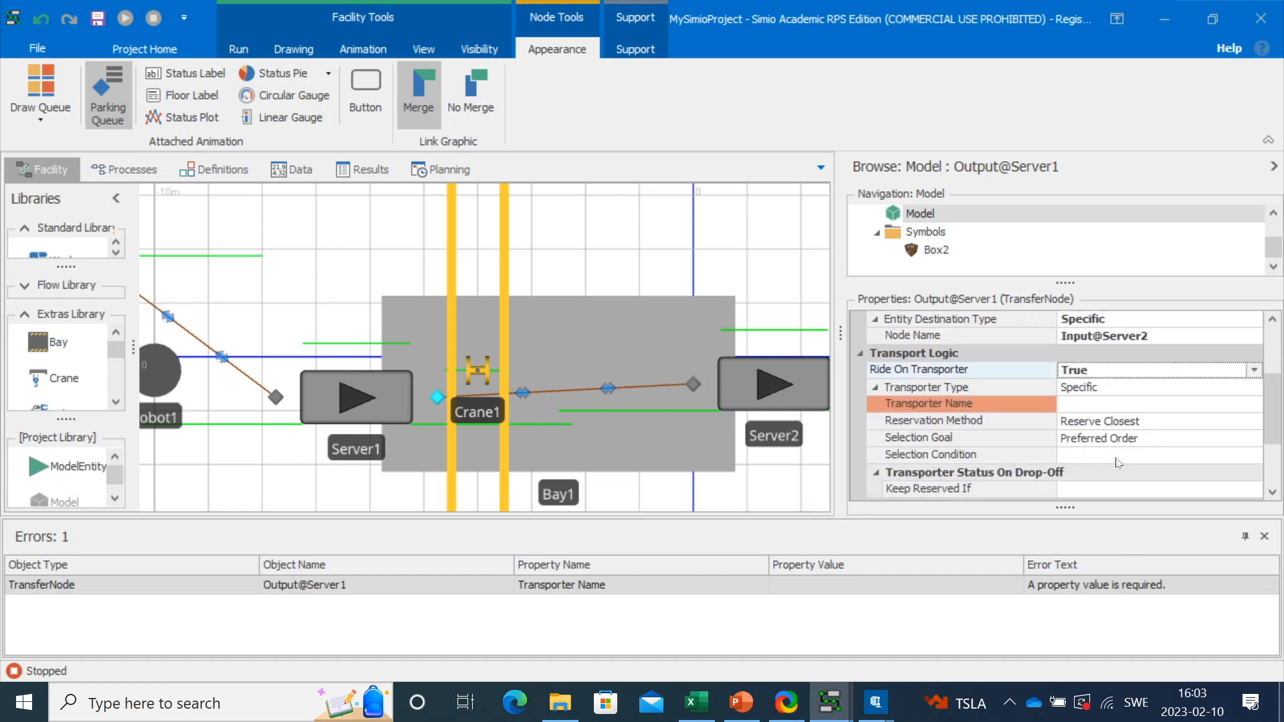
click(1098, 406)
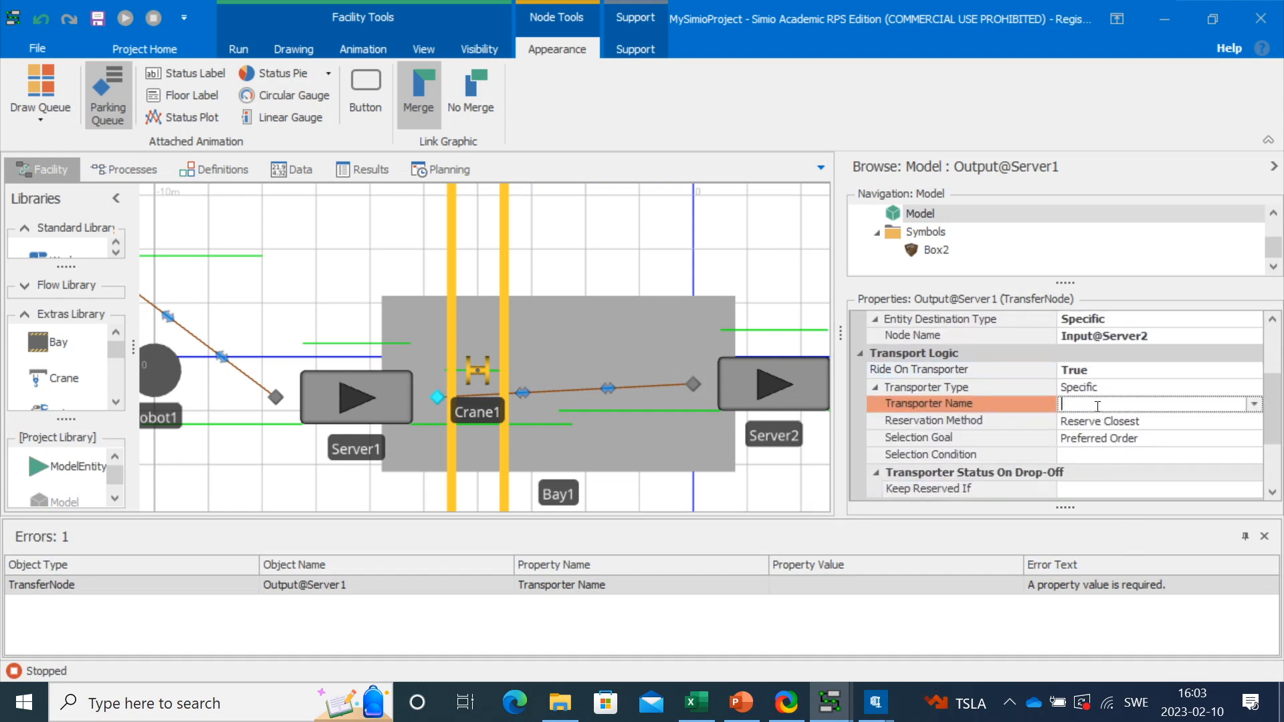
click(1254, 404)
click(1104, 460)
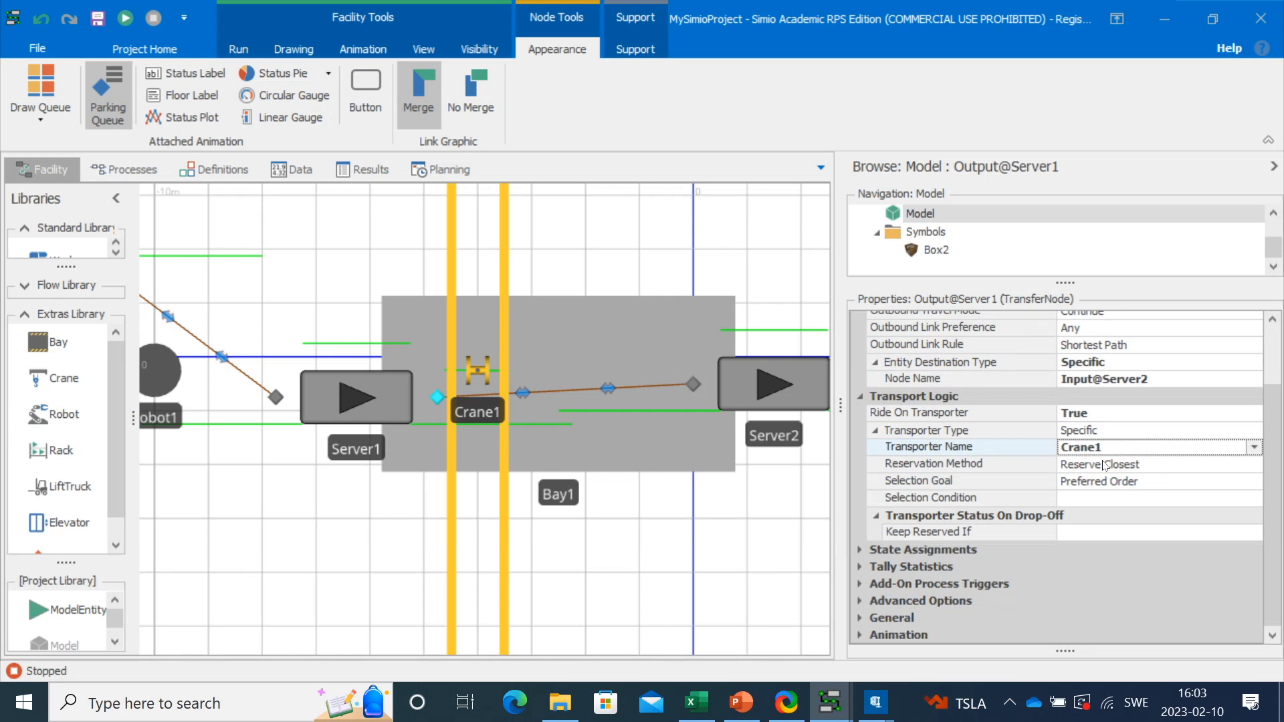
click(652, 556)
Step: Run the model in 3D to watch the crane move boxes from Server1 to Server2
scroll(636, 501, down, 3)
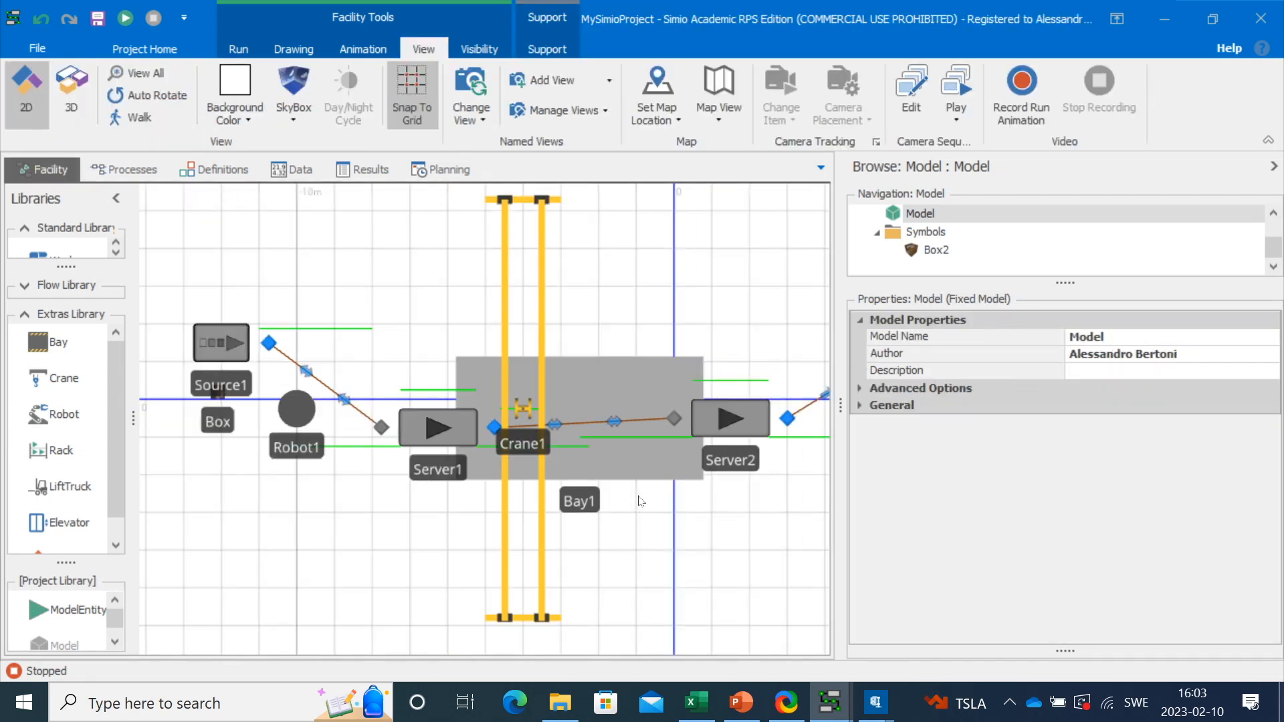
click(84, 85)
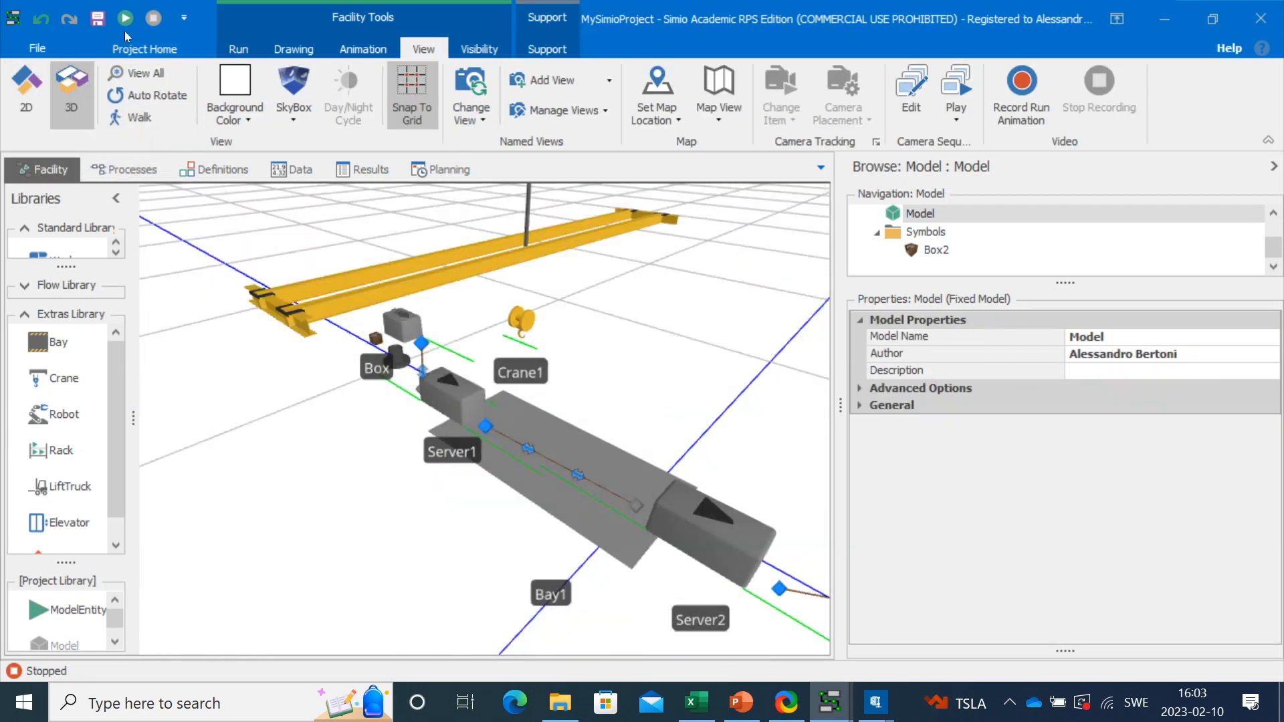
click(125, 18)
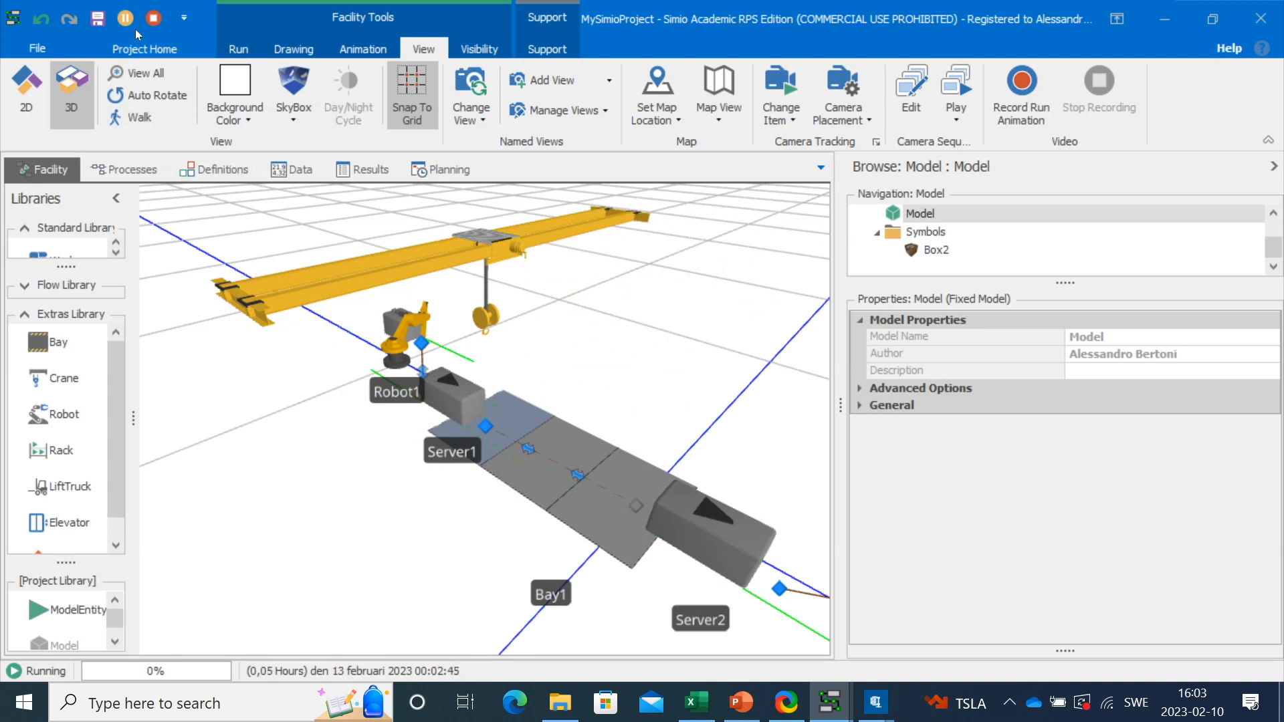
Step: Return to the 2D view and place a LiftTruck from the Extras Library below Rack1, between Server2 and Sink1
drag(368, 550, 155, 391)
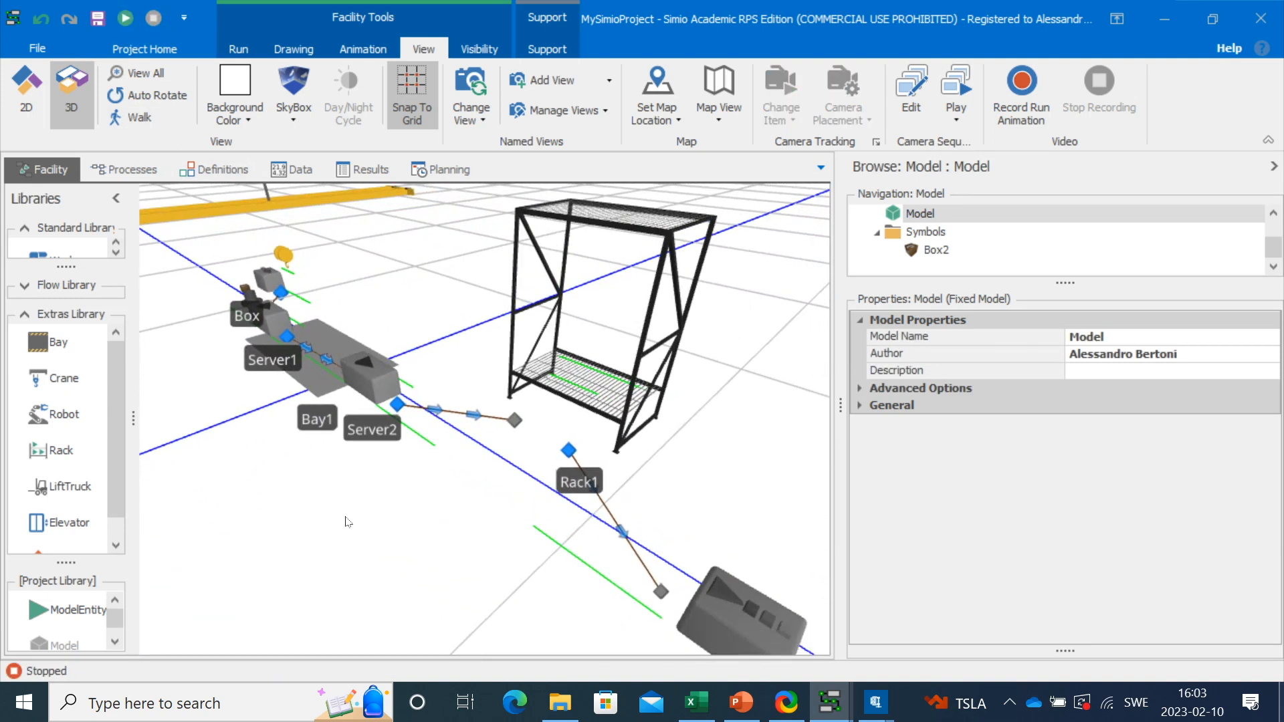
drag(345, 516, 384, 501)
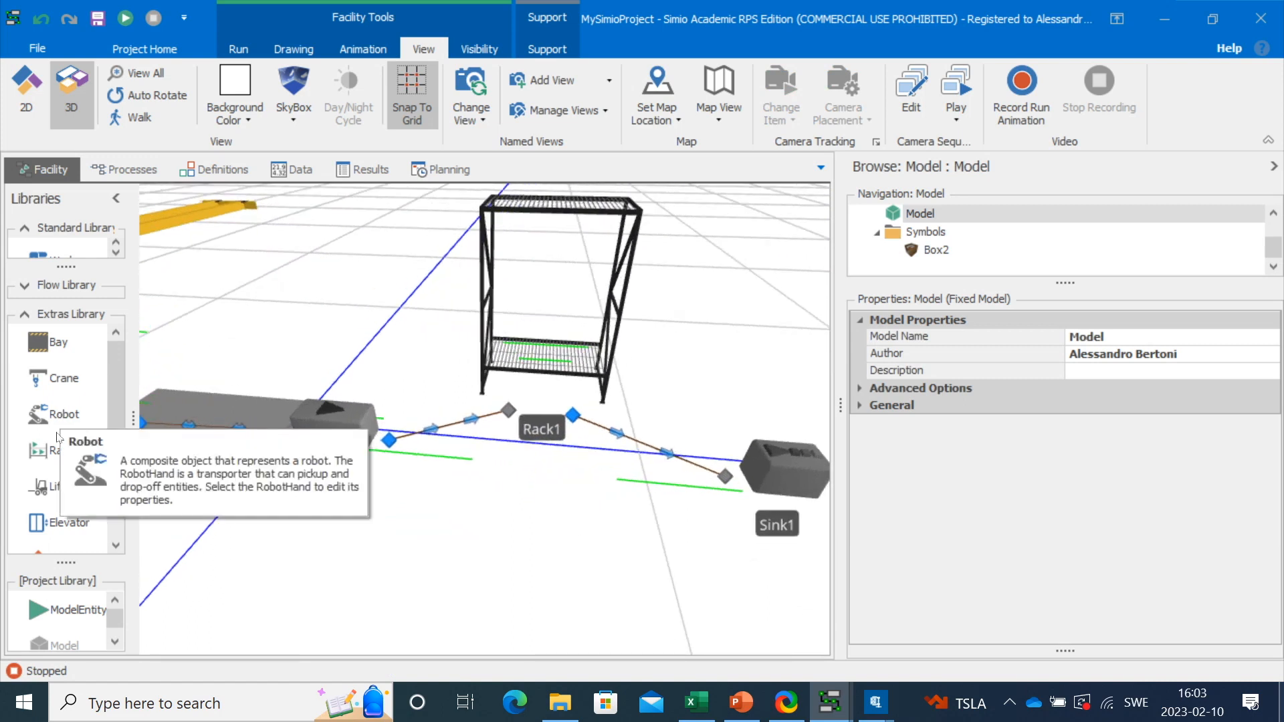
click(42, 100)
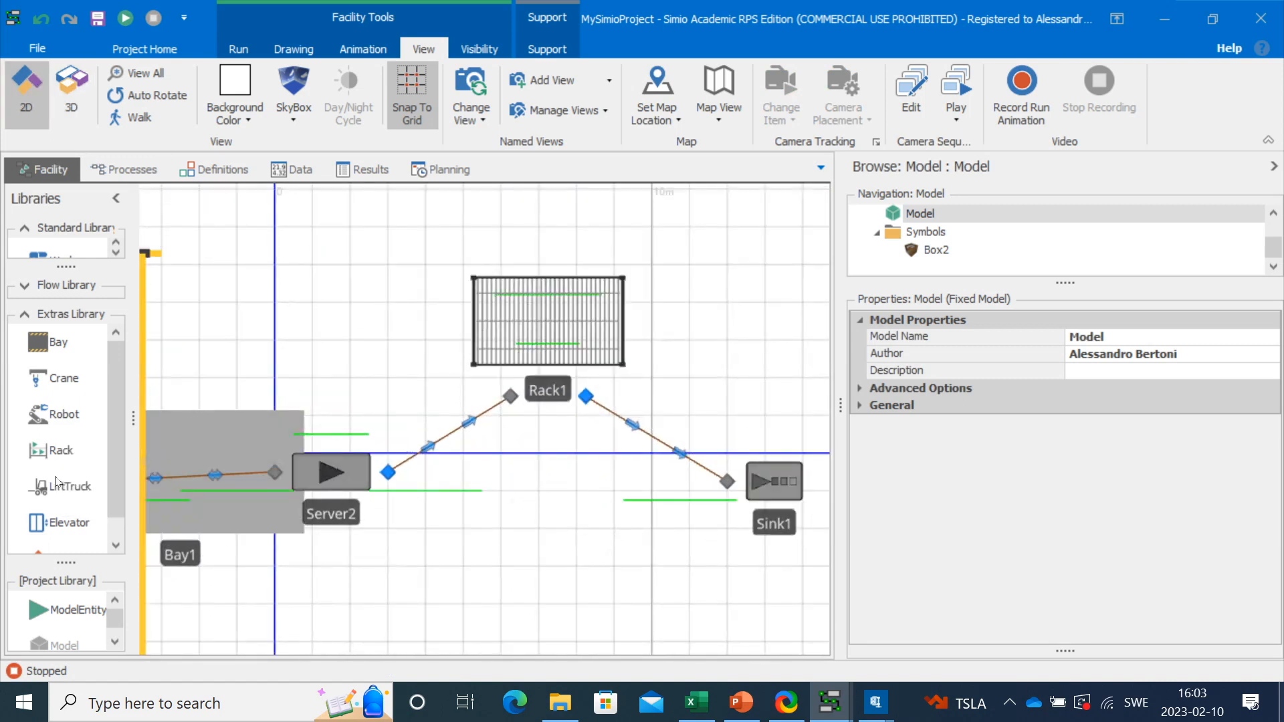
drag(53, 482, 537, 548)
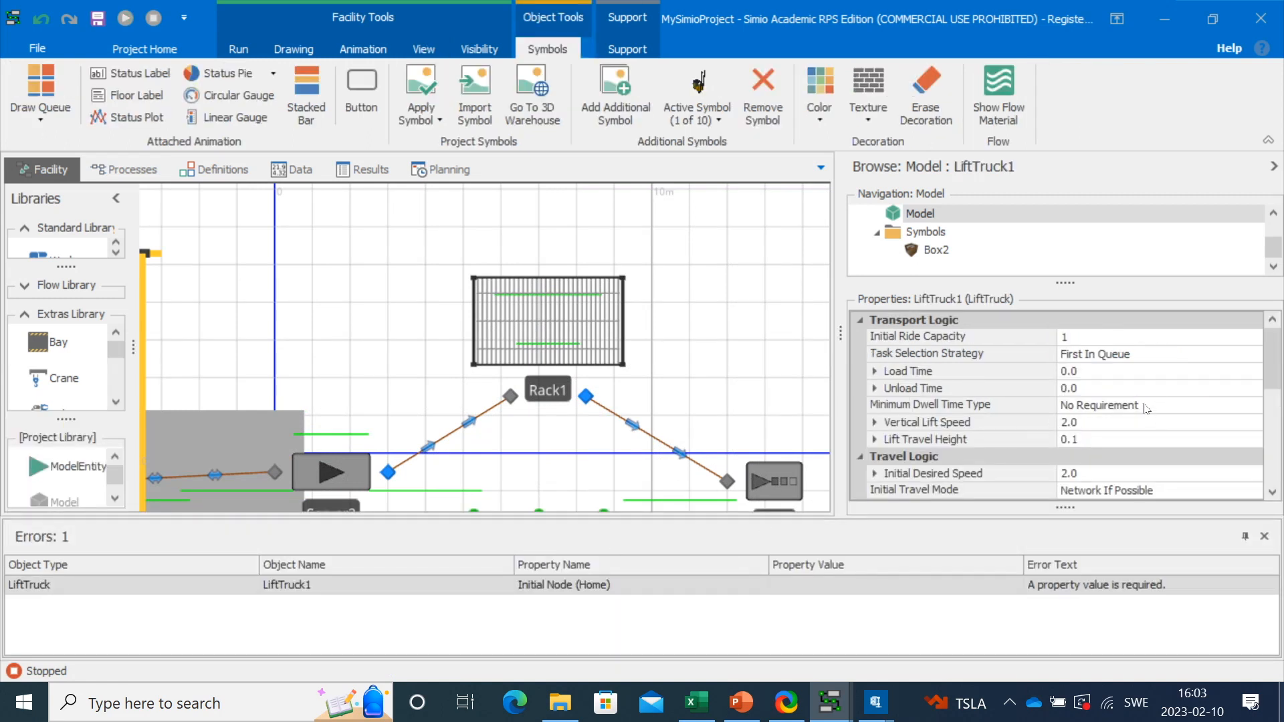
Step: Set LiftTruck1's Initial Node (Home) to Input@Rack1
scroll(1275, 416, down, 3)
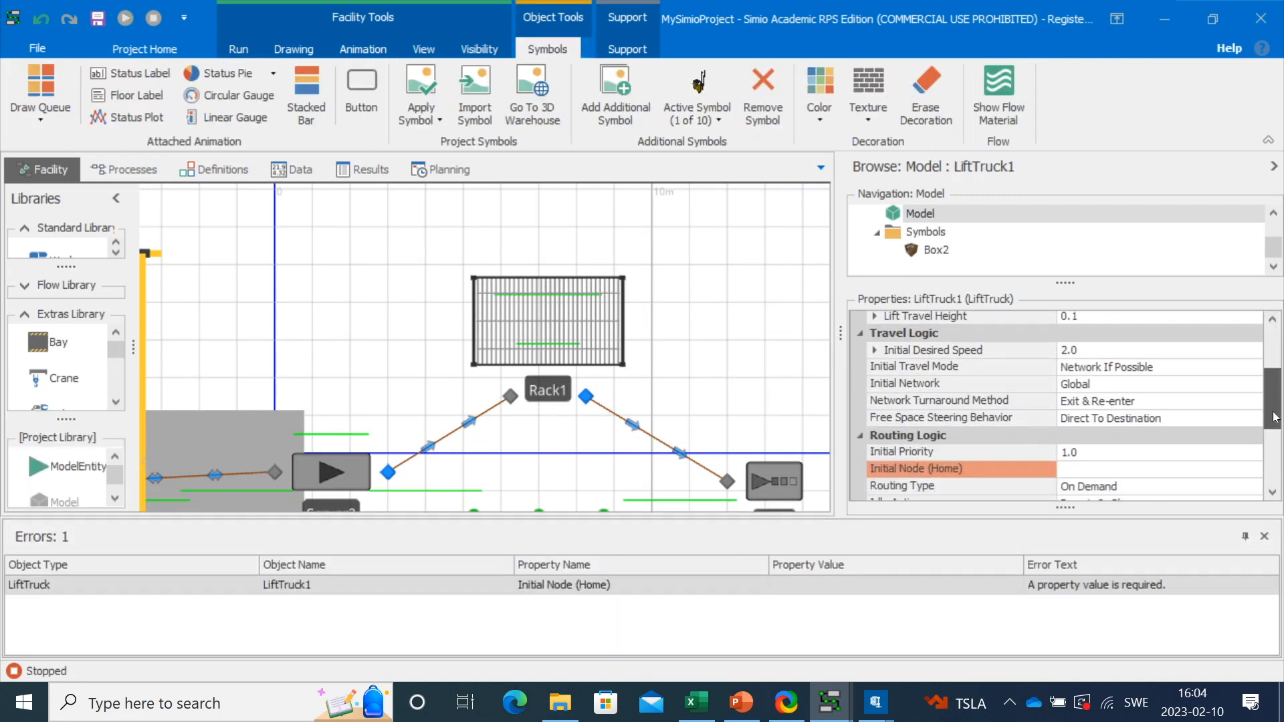
scroll(1275, 416, down, 1)
click(1136, 434)
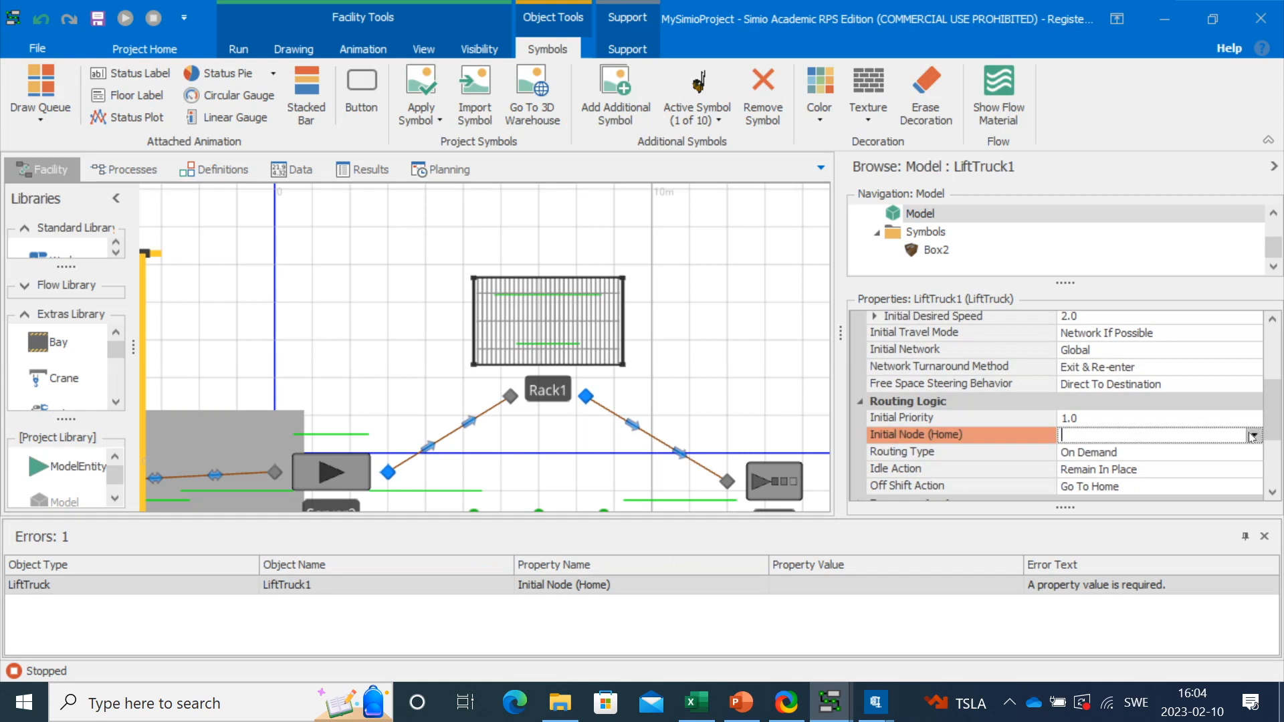
click(1252, 436)
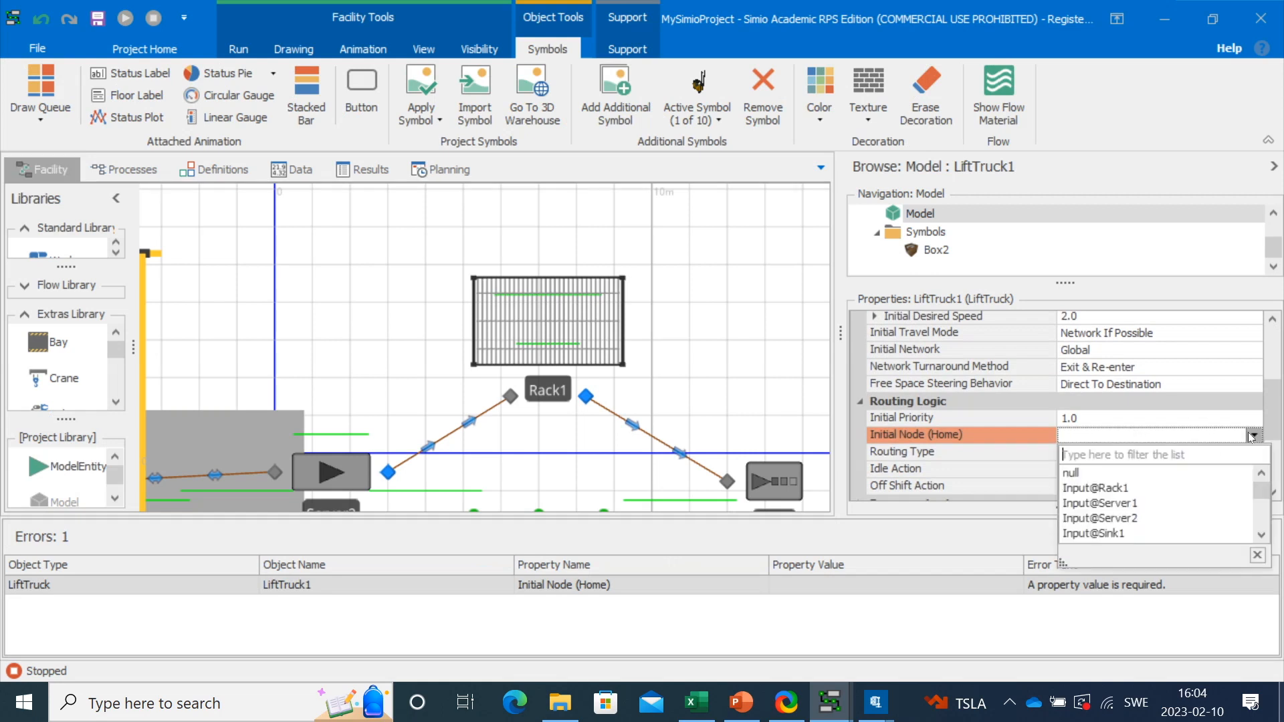
click(1123, 491)
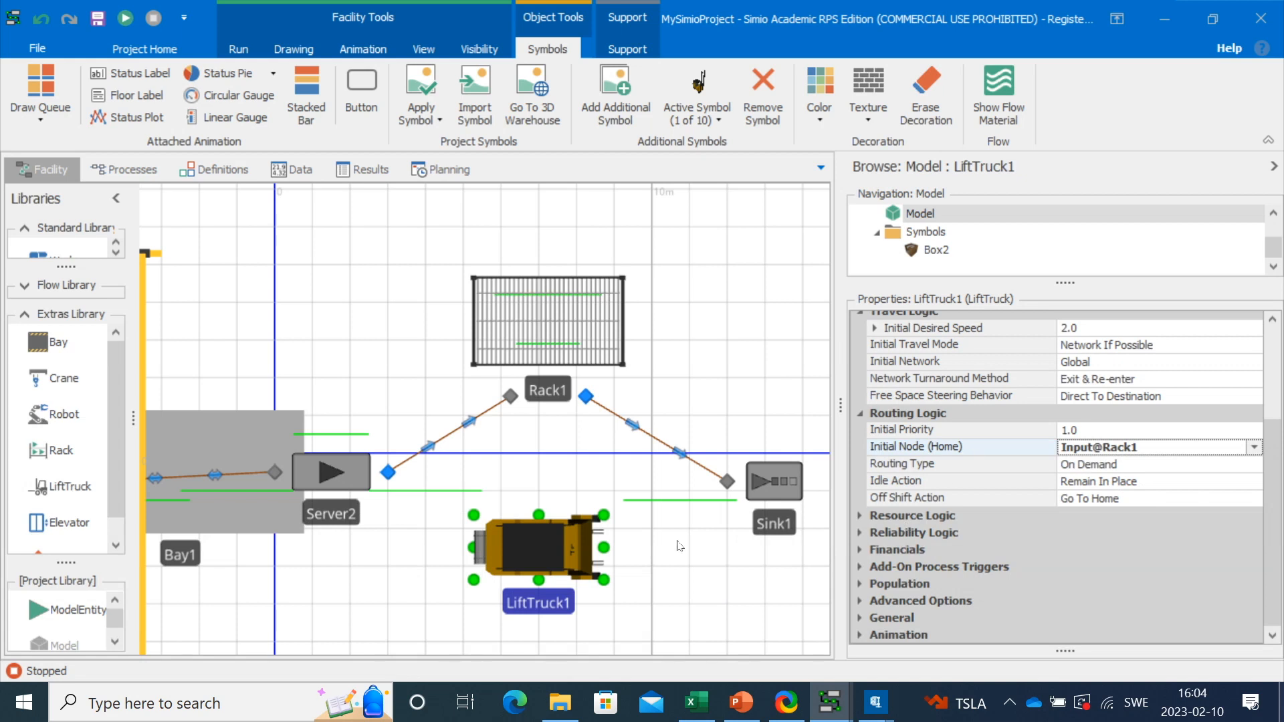
Step: Set LiftTruck1's Initial Ride Capacity to 2
scroll(1102, 353, up, 3)
click(1103, 338)
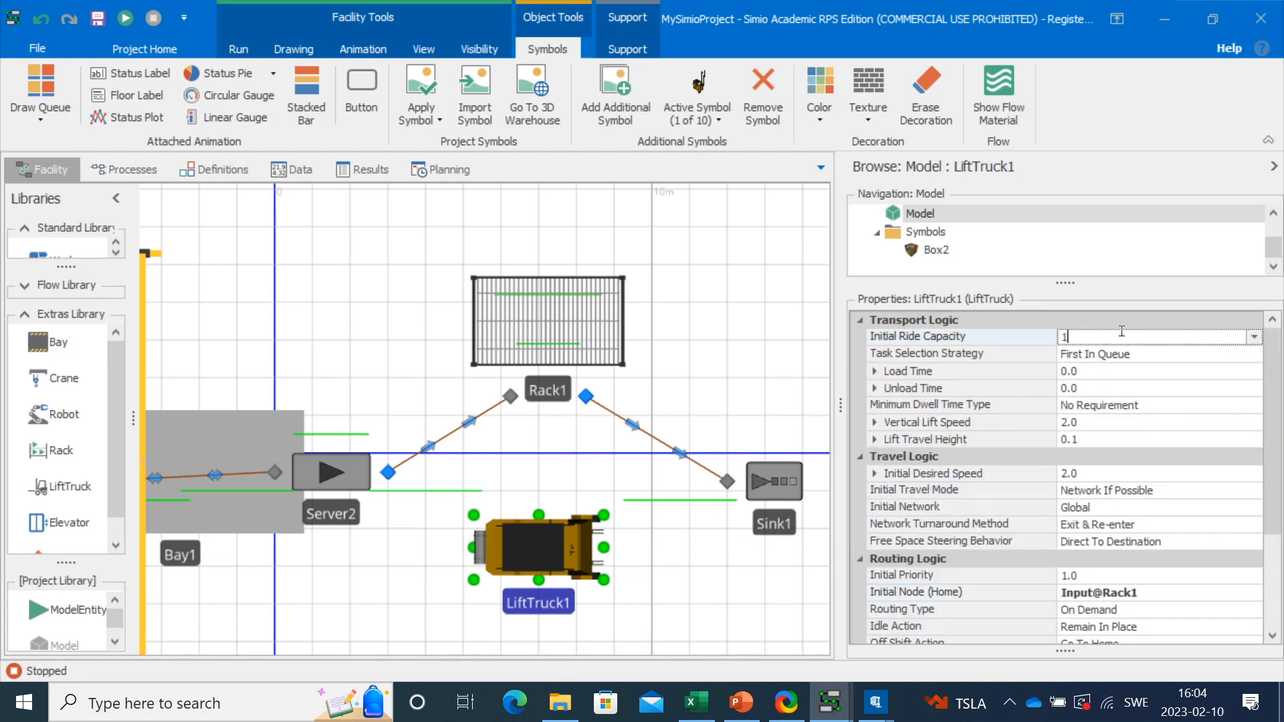
click(1254, 338)
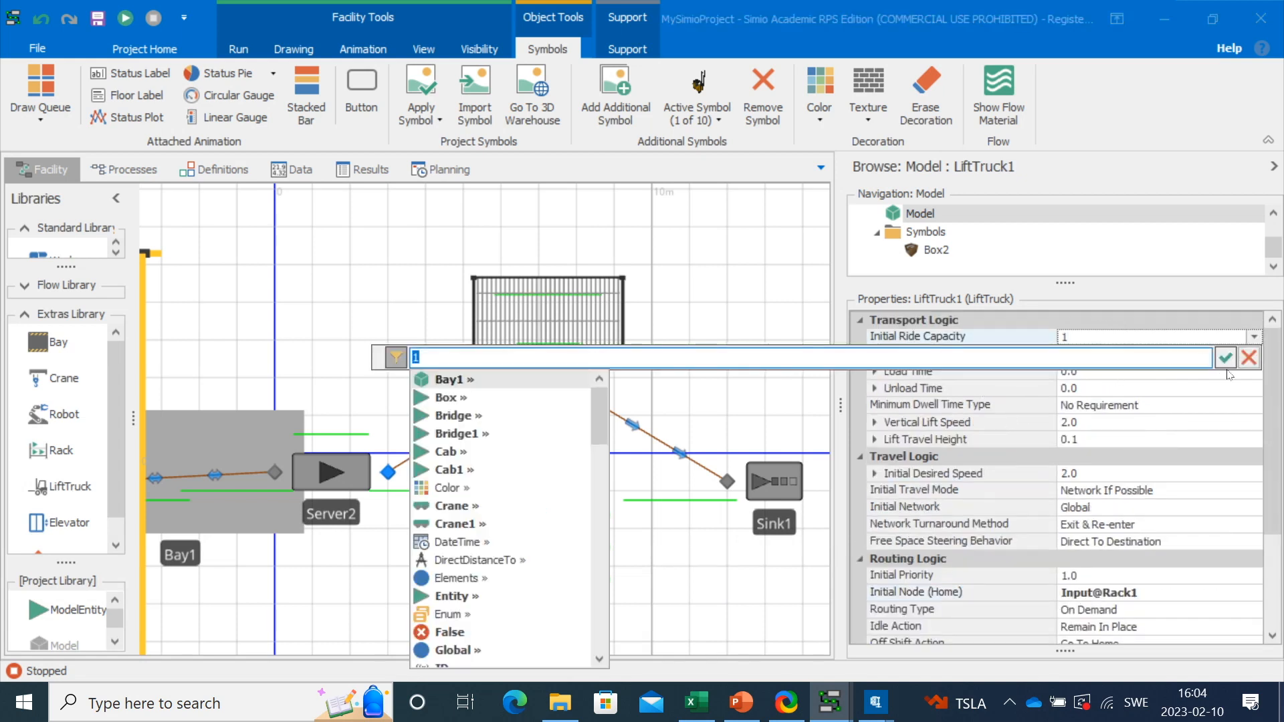
click(1248, 358)
double_click(1139, 339)
text(2)
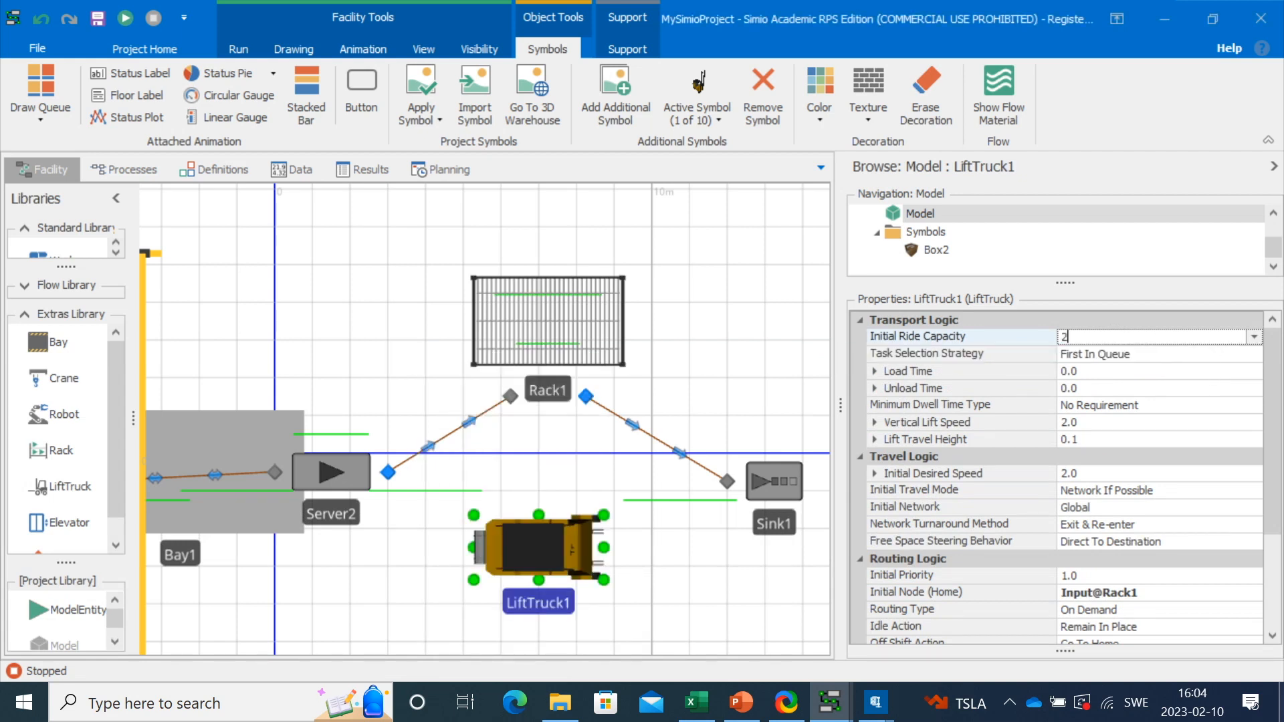
Step: Set LiftTruck1's Load Time to 0.1 and Unload Time to 0.2, and show the units of both
click(1140, 360)
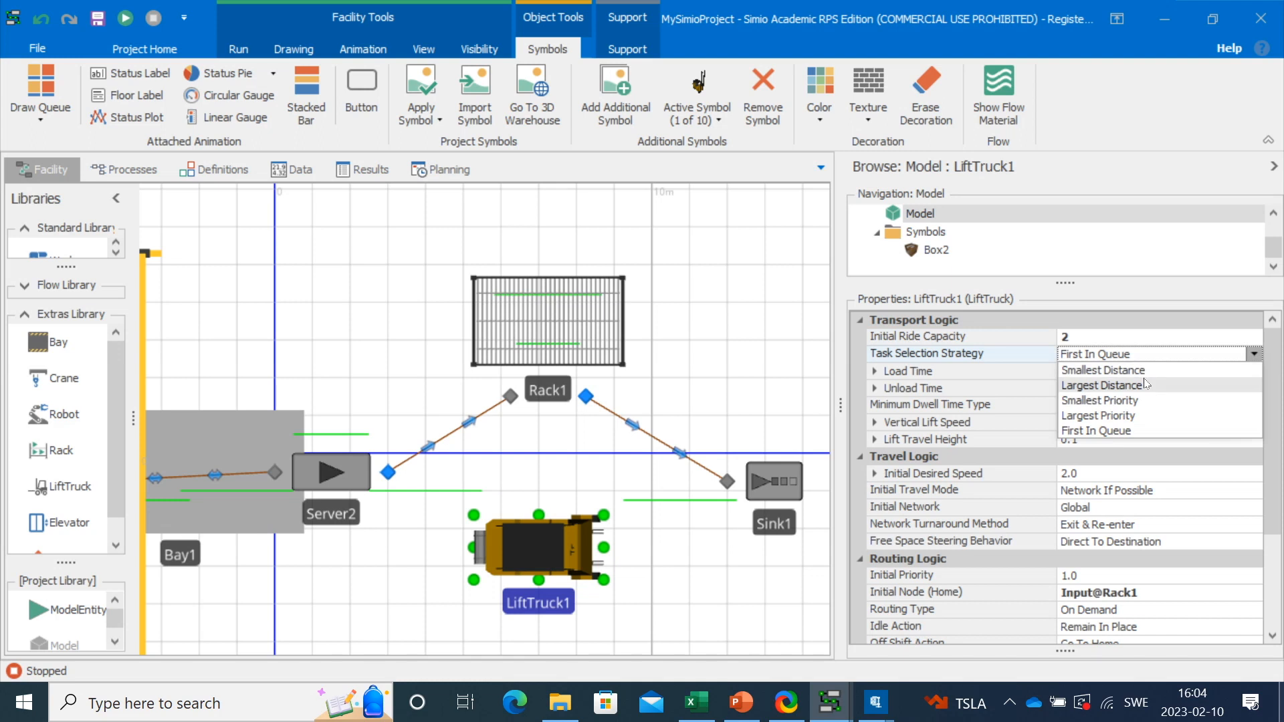
click(945, 392)
click(1094, 369)
key(BackSpace)
text(1)
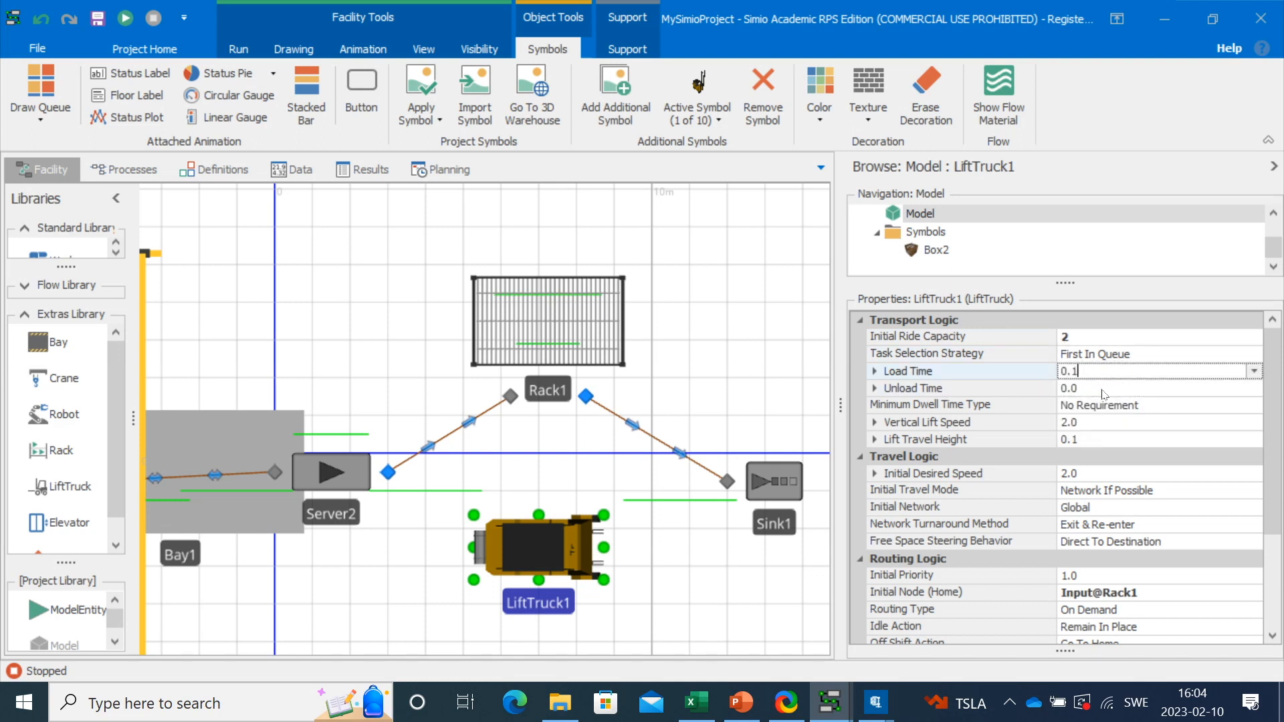
click(1104, 393)
key(BackSpace)
text(2)
click(873, 408)
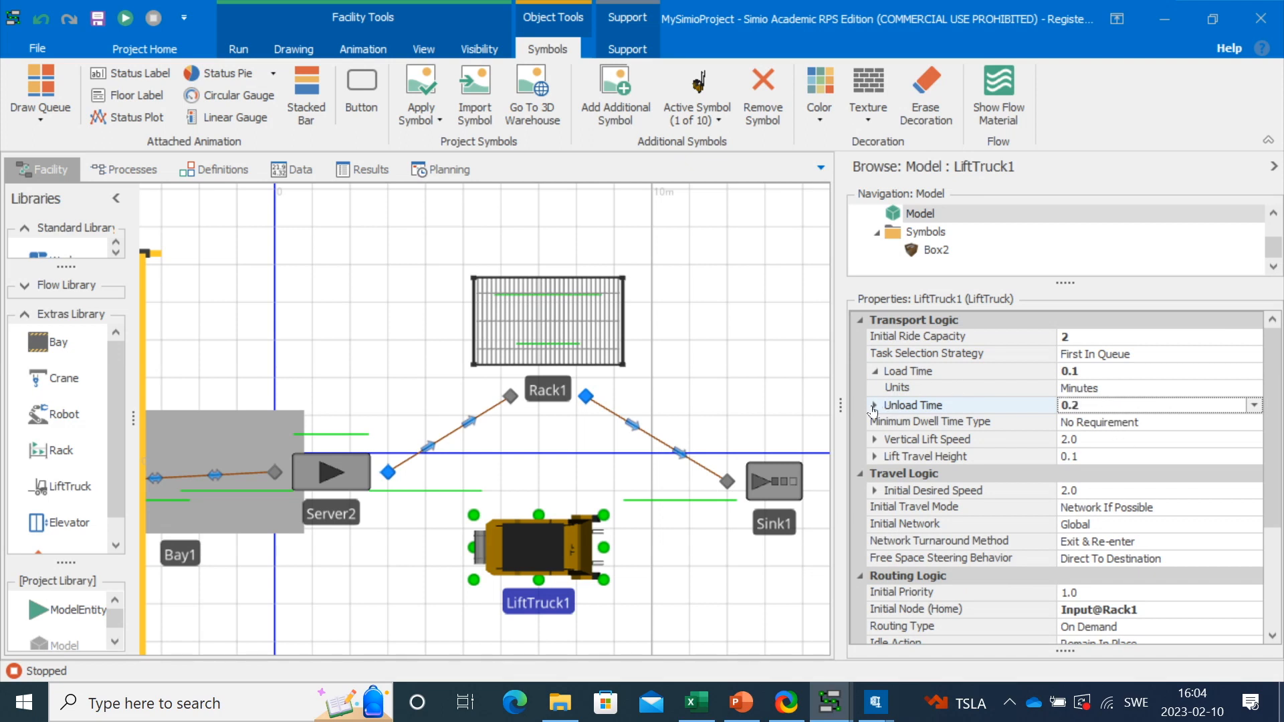
click(873, 406)
Step: Set LiftTruck1's Minimum Dwell Time Type to Dwell Until Full and show the units of Vertical Lift Speed and Lift Travel Height
click(1118, 446)
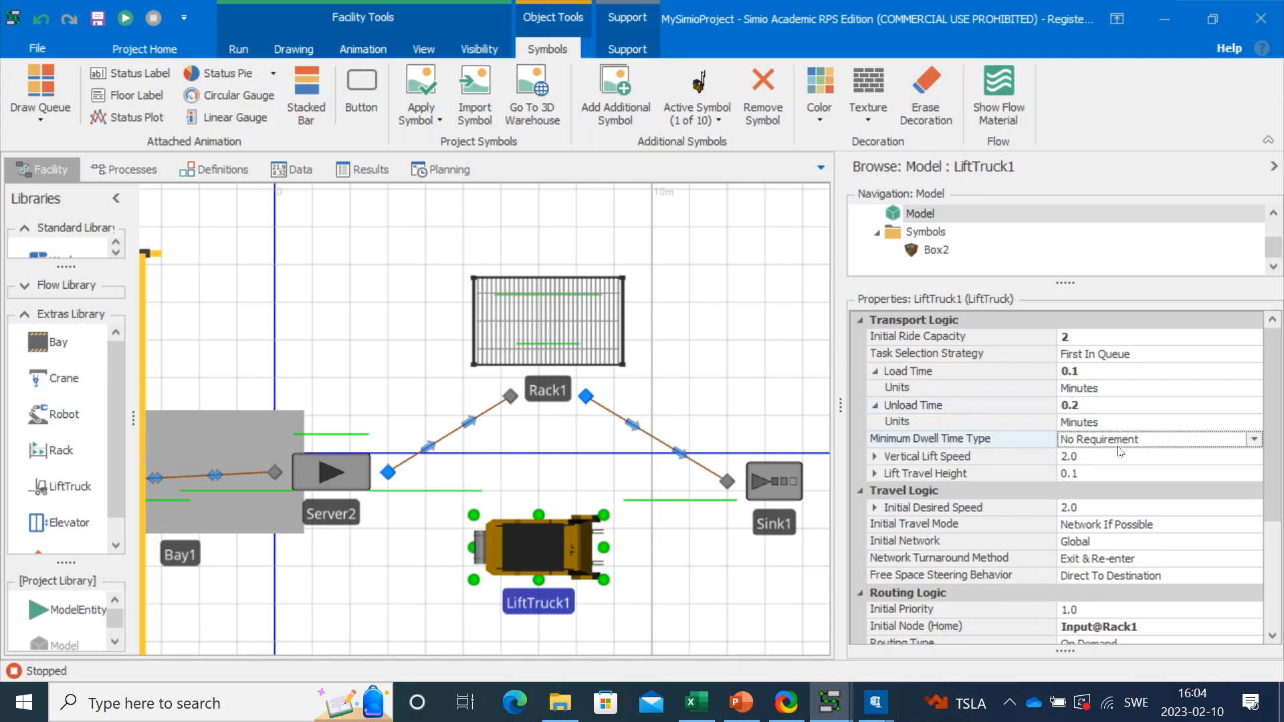
click(1229, 439)
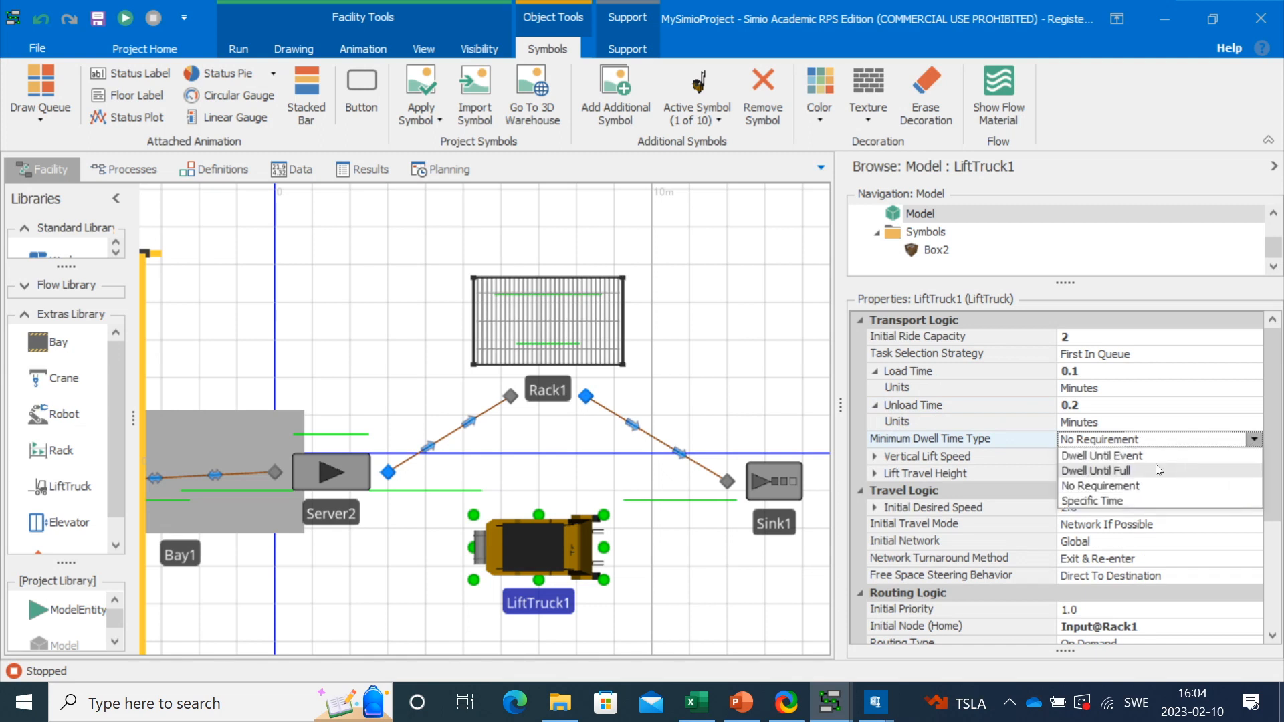
click(1132, 470)
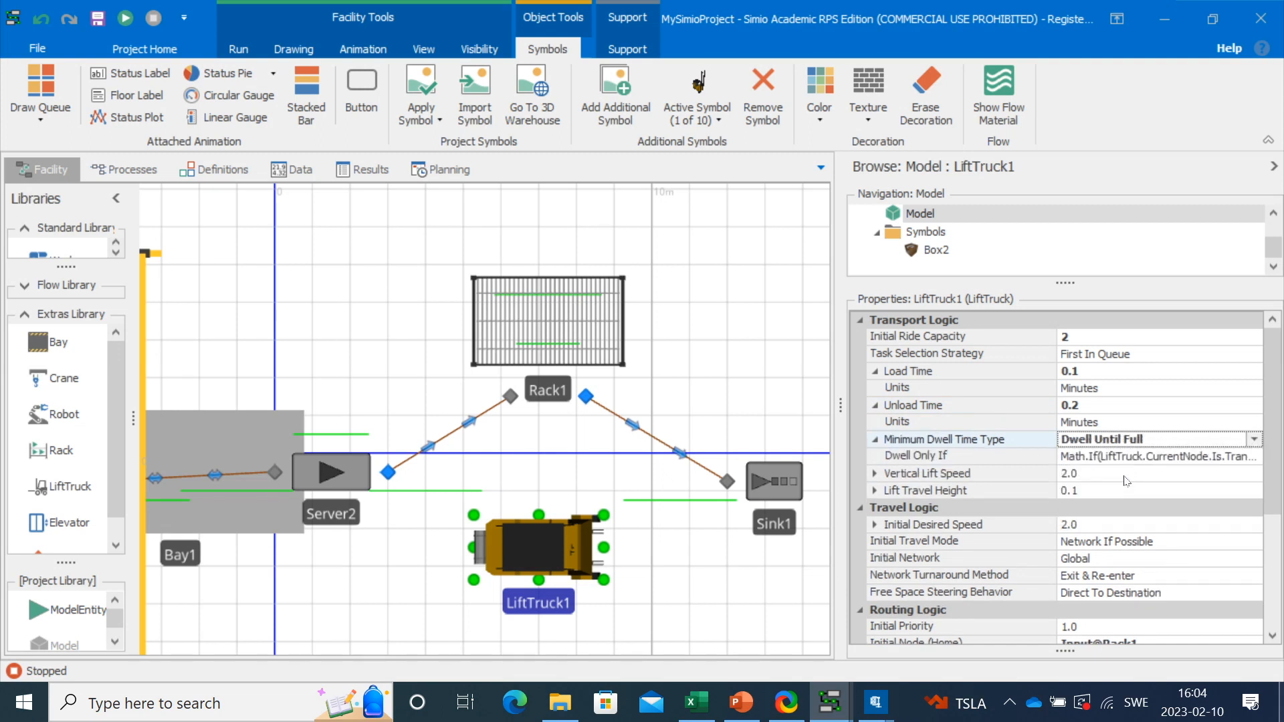
click(874, 473)
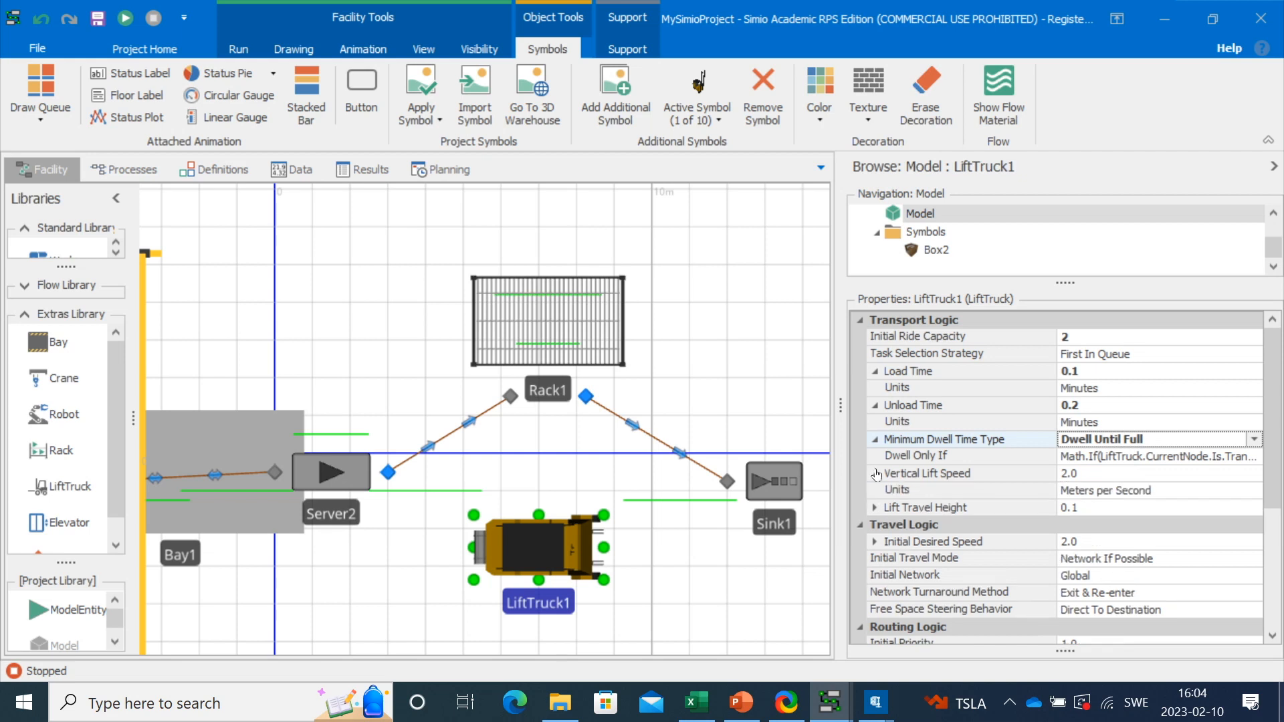
click(874, 508)
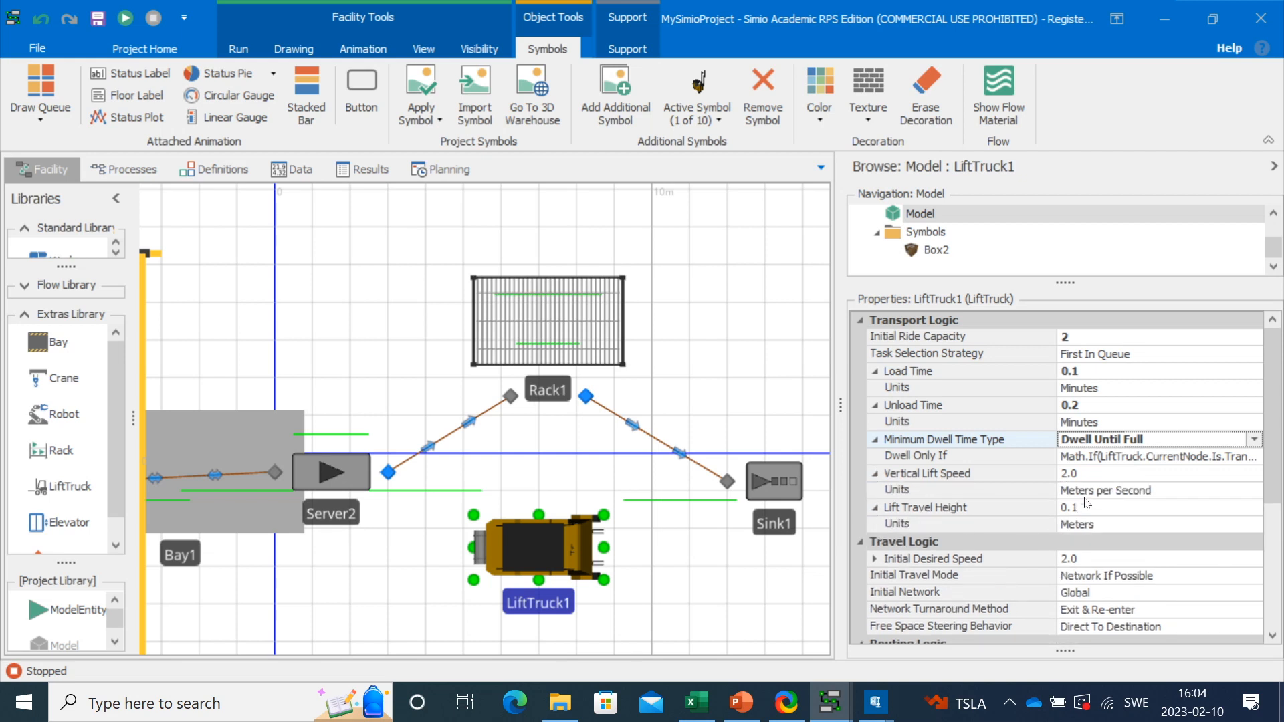
click(632, 482)
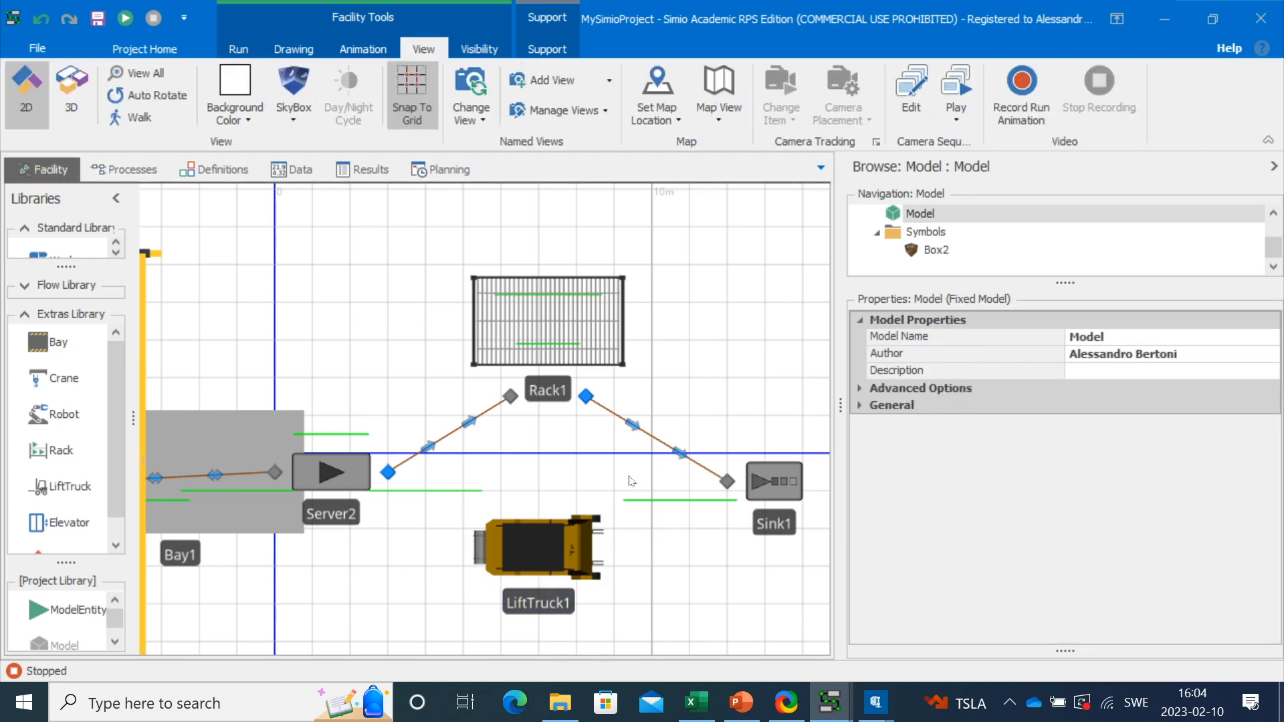
Step: For the output nodes of Server2 and Rack1 together, set Ride On Transporter to True and Transporter Name to LiftTruck1
click(389, 473)
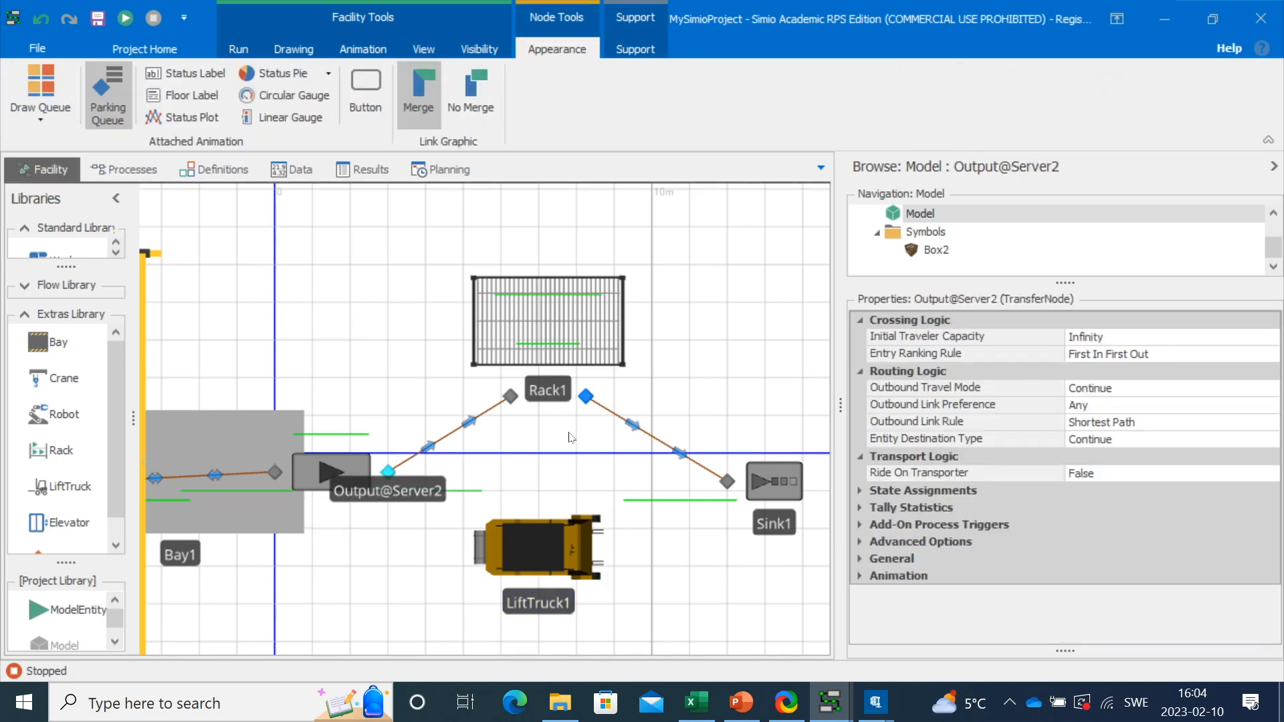
ctrl+click(585, 400)
click(1150, 474)
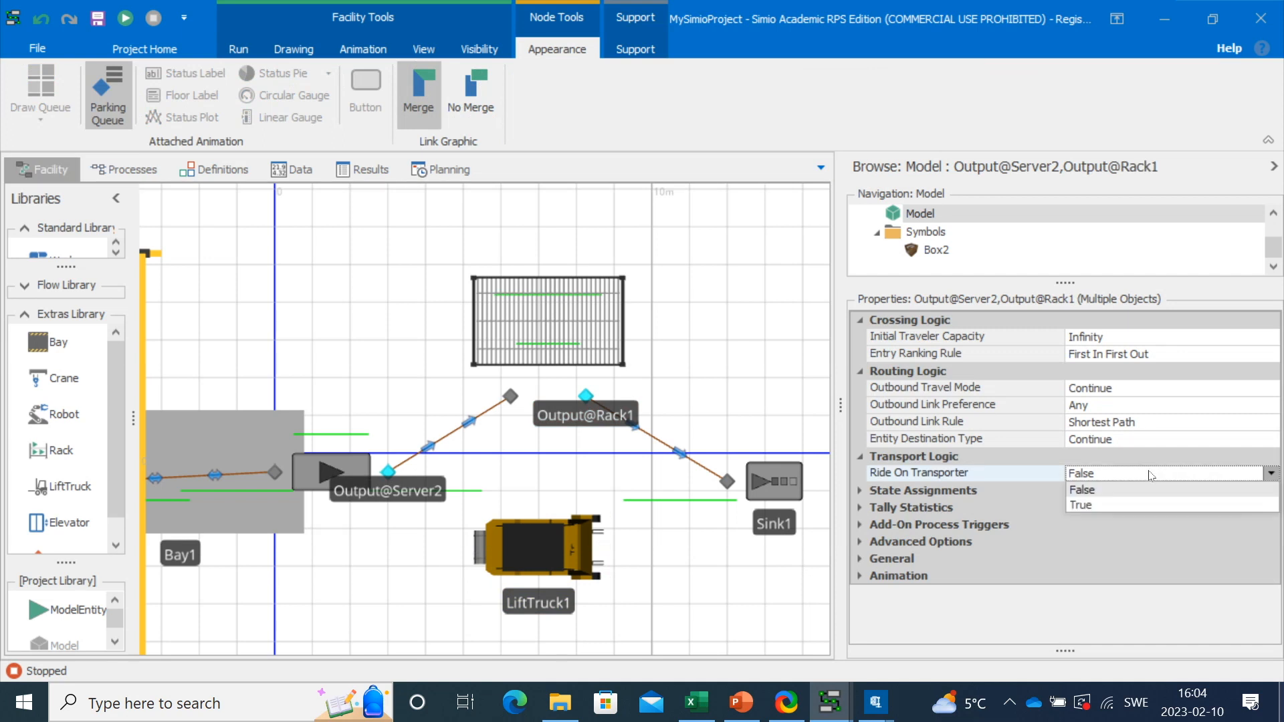
click(1148, 505)
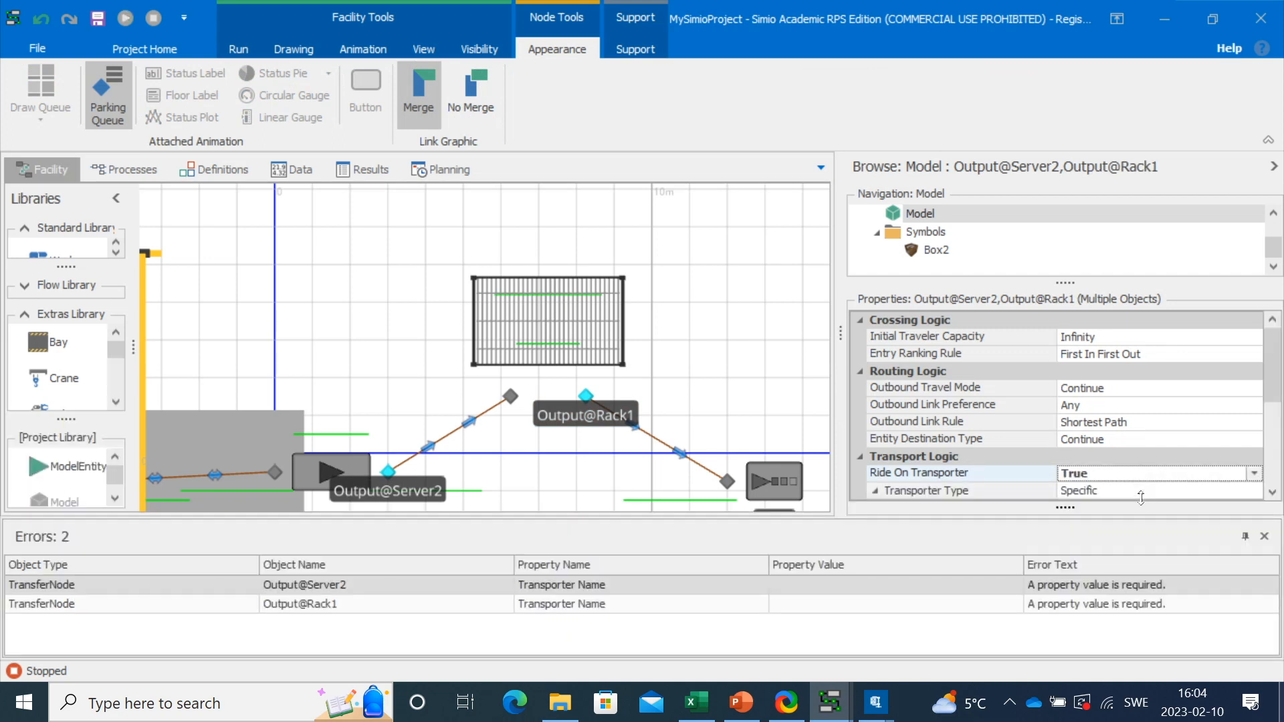
scroll(1130, 442, down, 3)
click(1116, 386)
click(1226, 391)
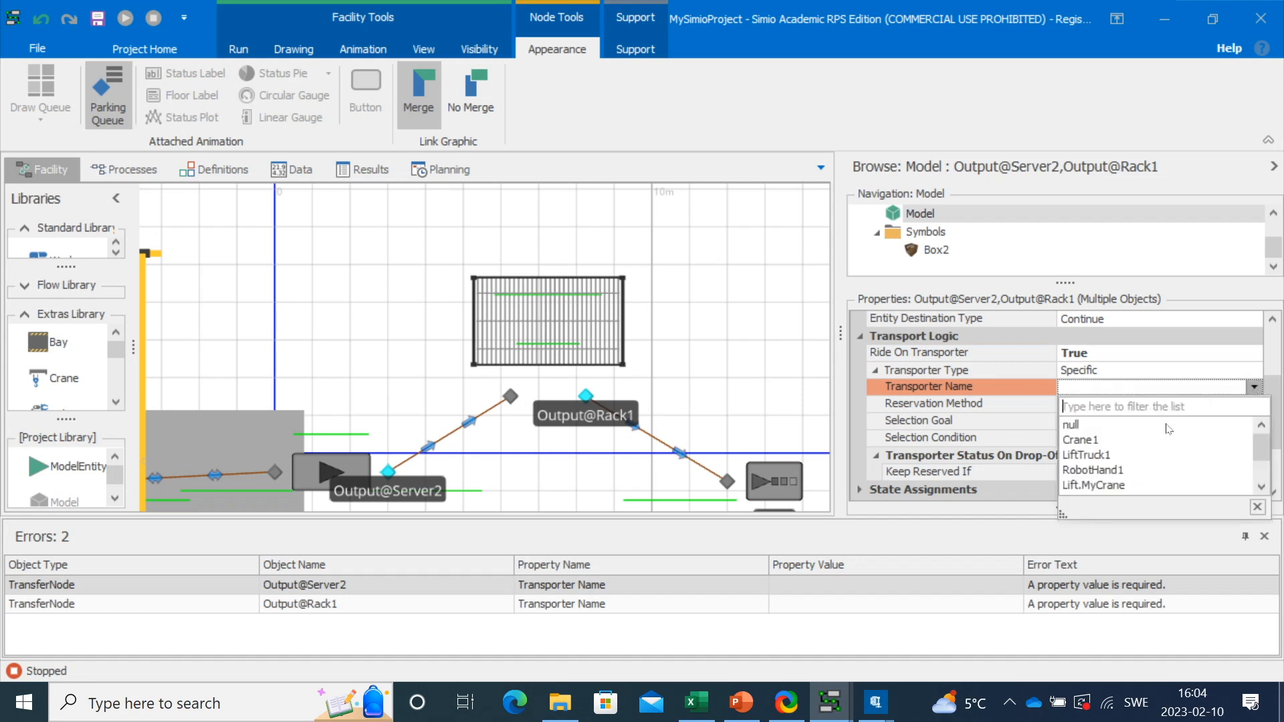
click(1127, 457)
click(609, 483)
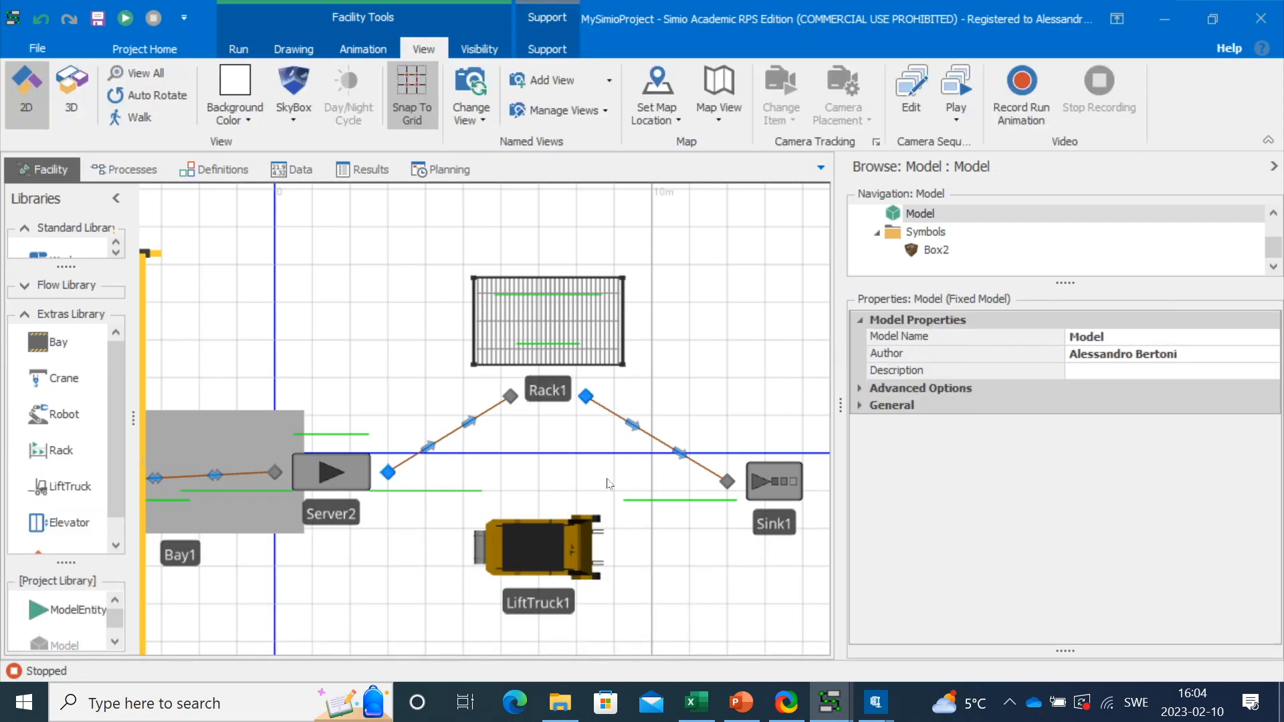
Step: Change the type of both paths, Server2 to Rack1 and Rack1 to Sink1, to Bidirectional
click(457, 433)
ctrl+click(684, 462)
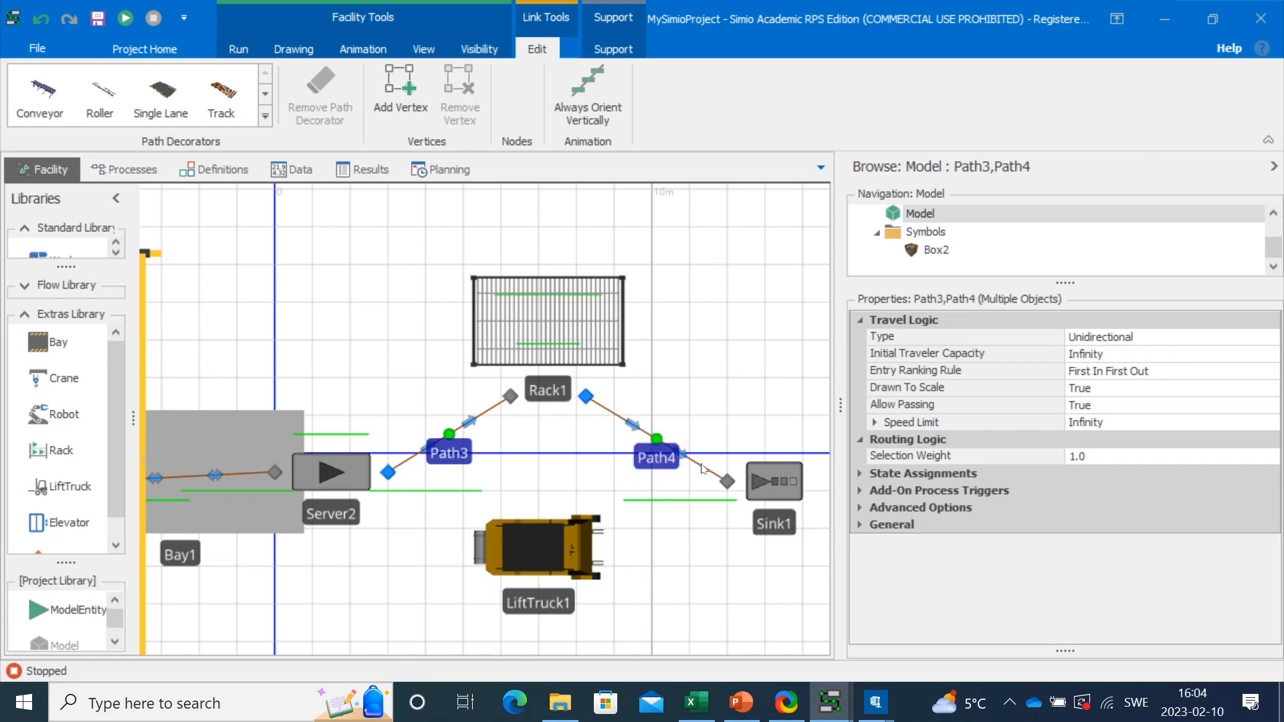
click(1205, 338)
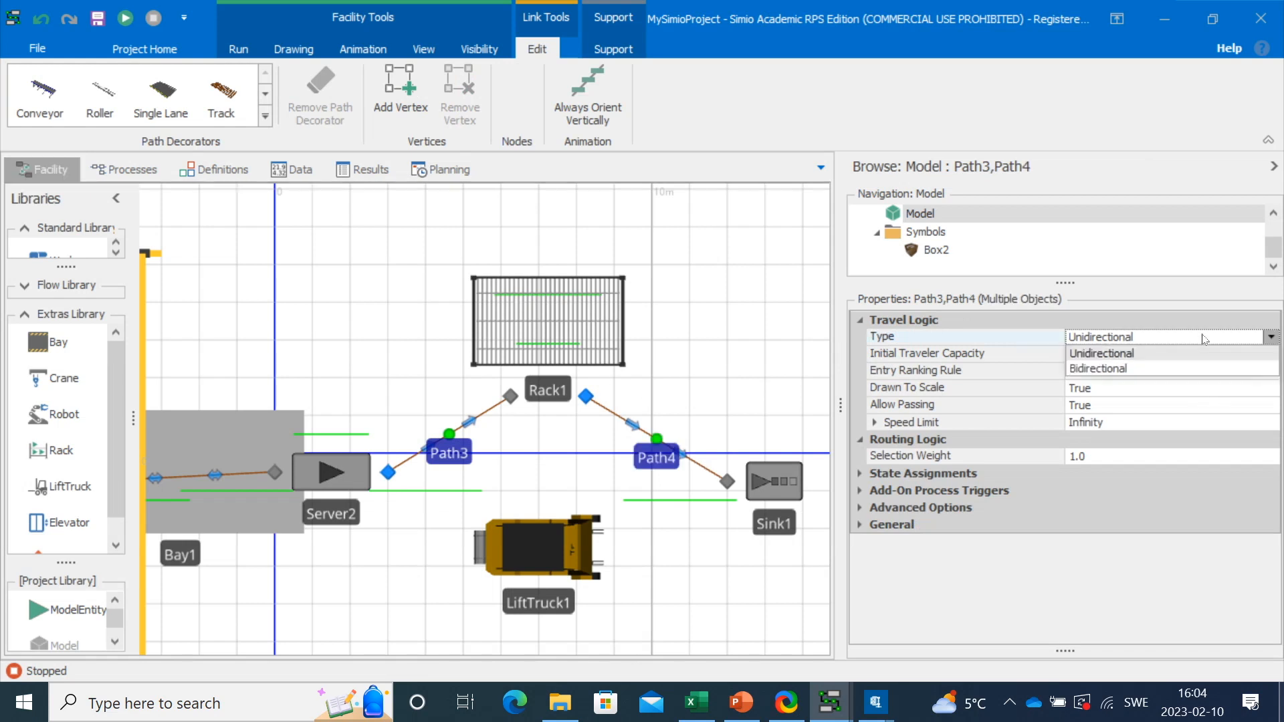
click(1189, 371)
click(668, 377)
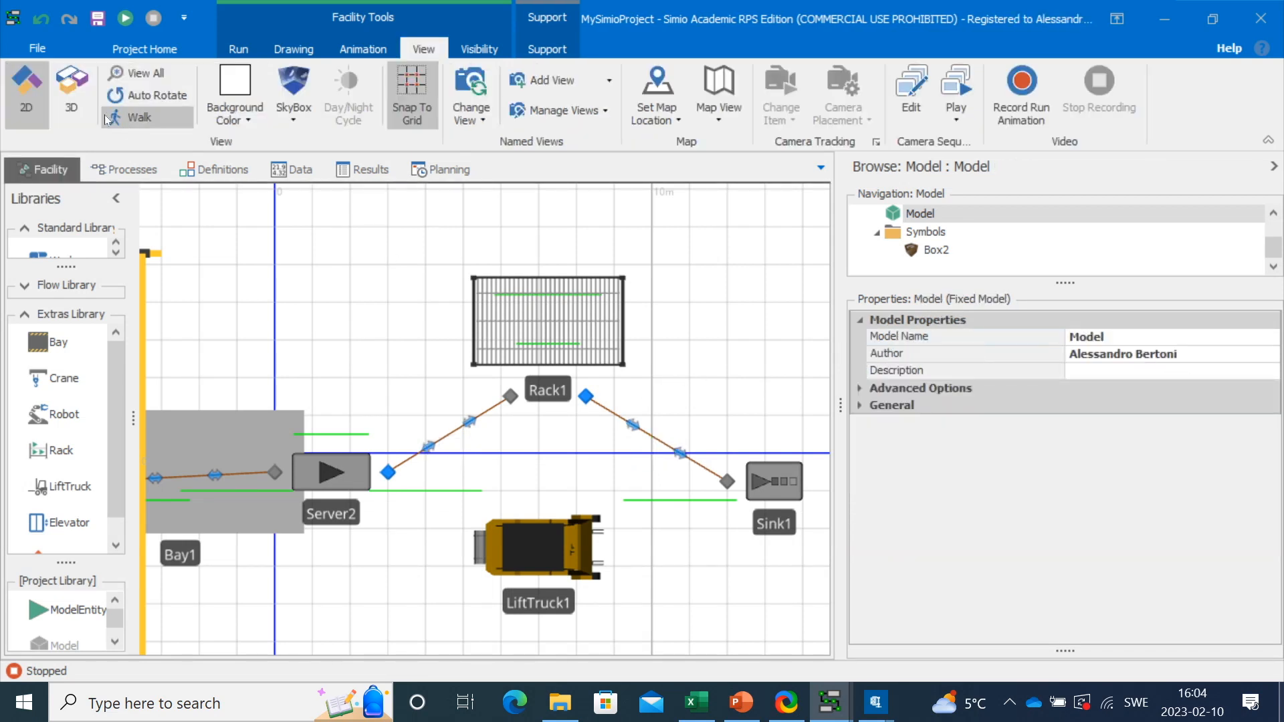
Step: Run the model in an enlarged 3D view to watch the lift truck move boxes between Server2, Rack1 and Sink1
click(125, 18)
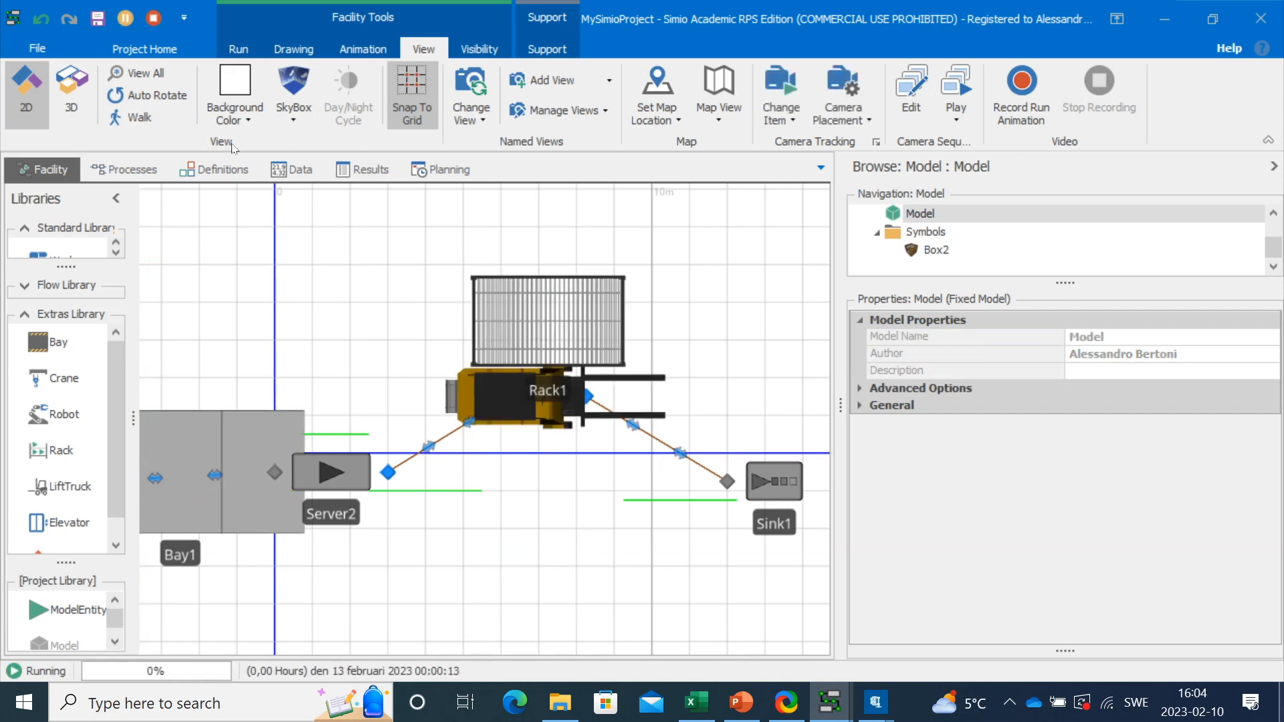
click(72, 94)
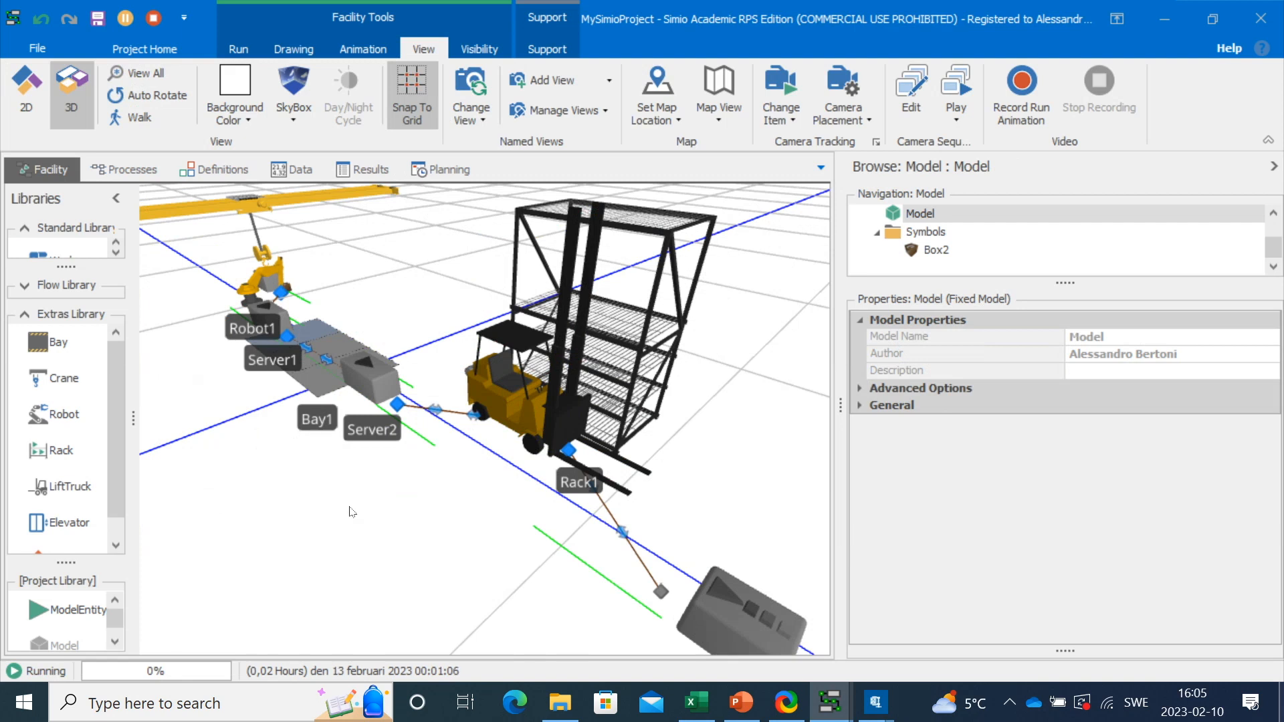
click(1273, 165)
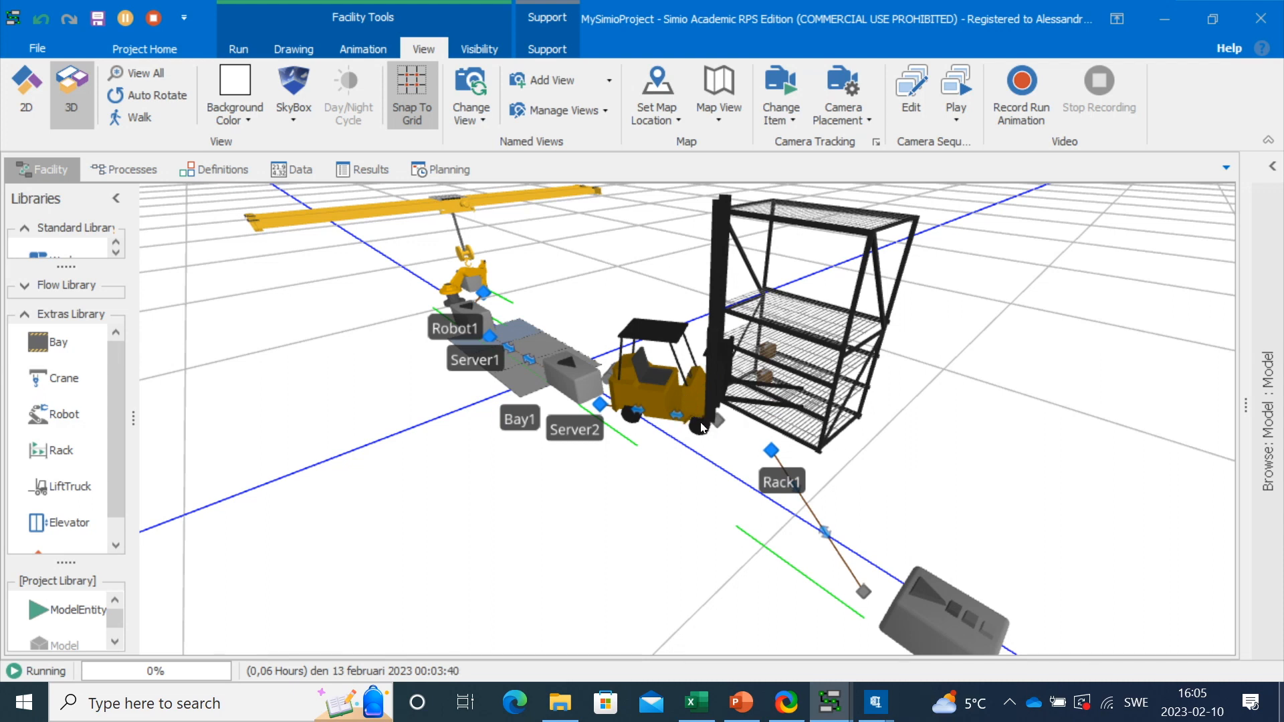
scroll(617, 413, up, 3)
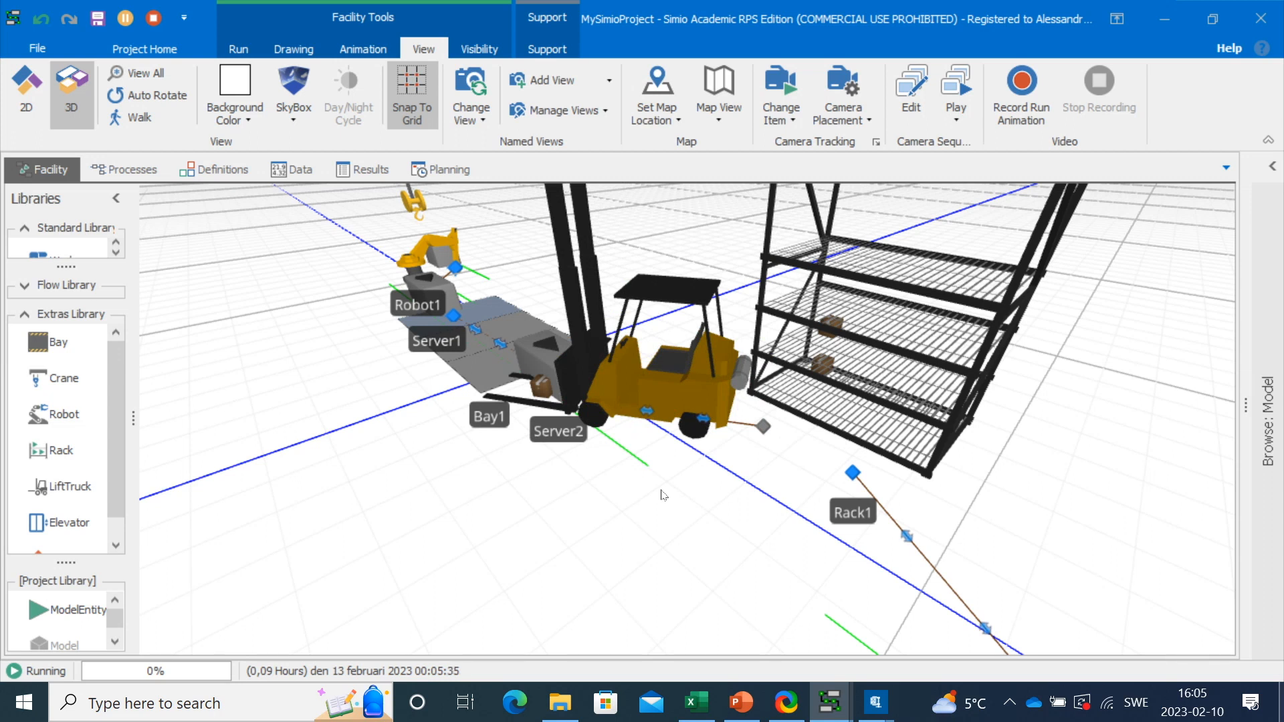
drag(662, 497, 656, 573)
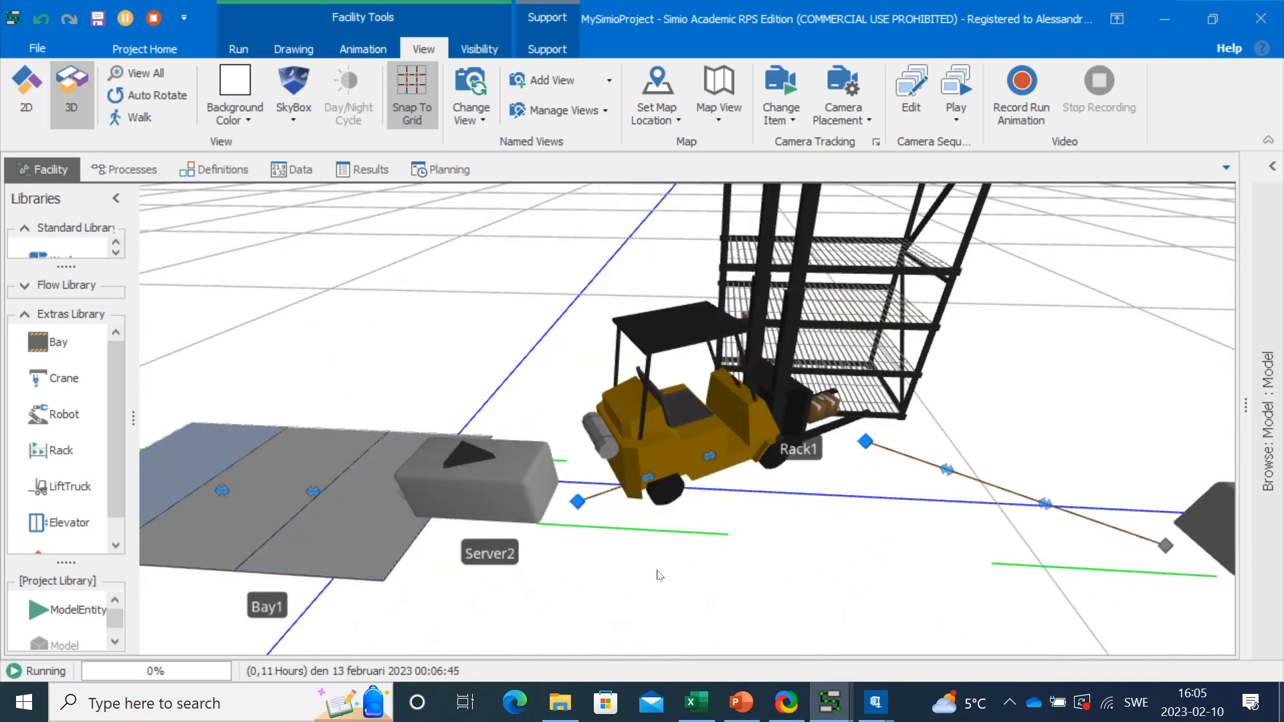
drag(805, 587, 588, 618)
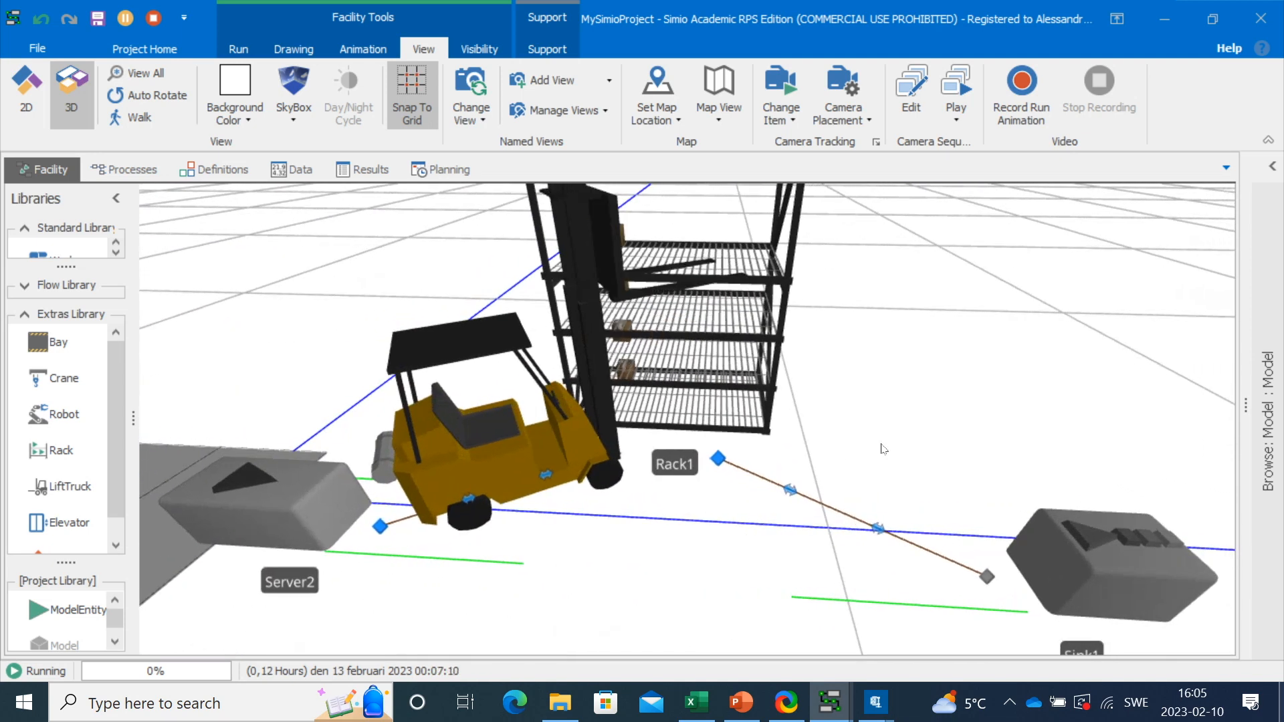